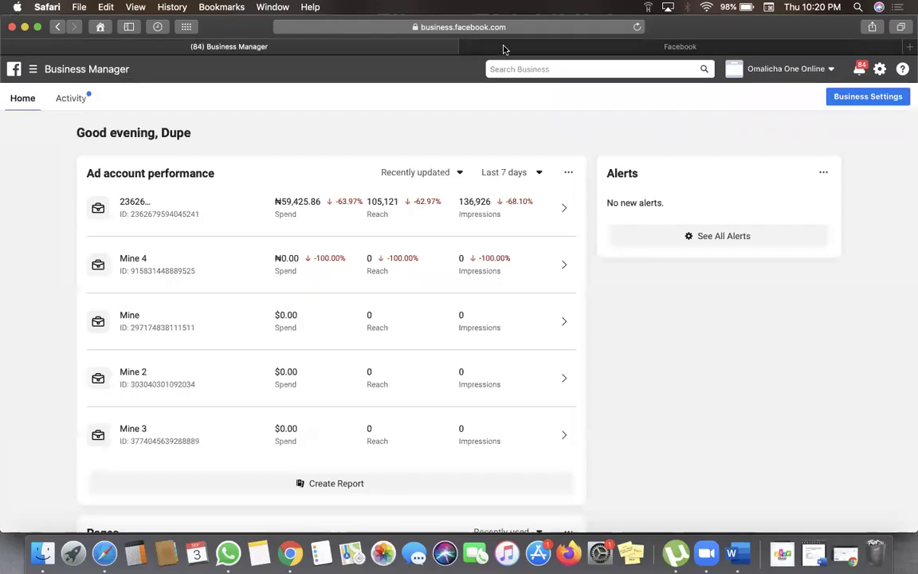
Connect a new web data source for the Mine 4 ad account, choosing Facebook pixel as the connection method
{"action": "left_click", "coordinate": [504, 50]}
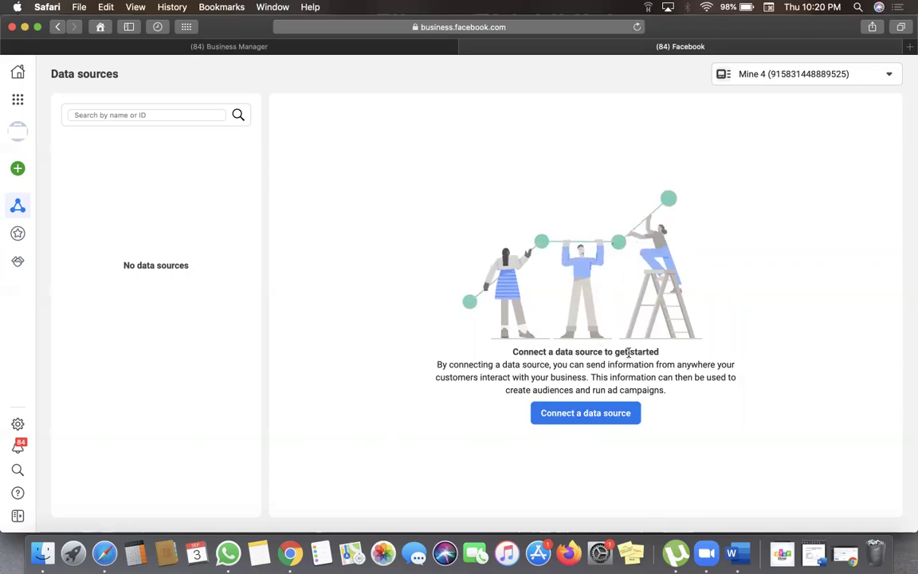
{"action": "left_click", "coordinate": [583, 416]}
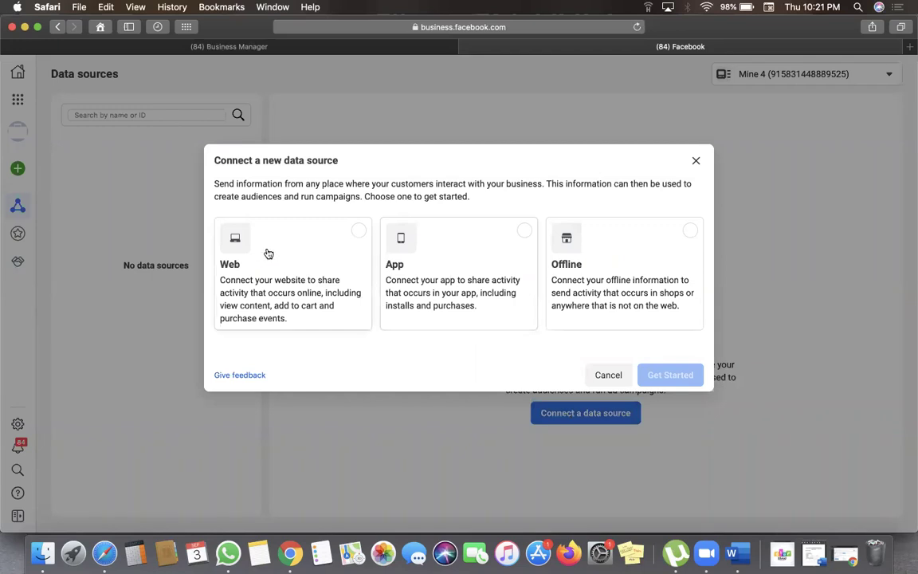
{"action": "left_click", "coordinate": [307, 260]}
{"action": "left_click", "coordinate": [658, 374]}
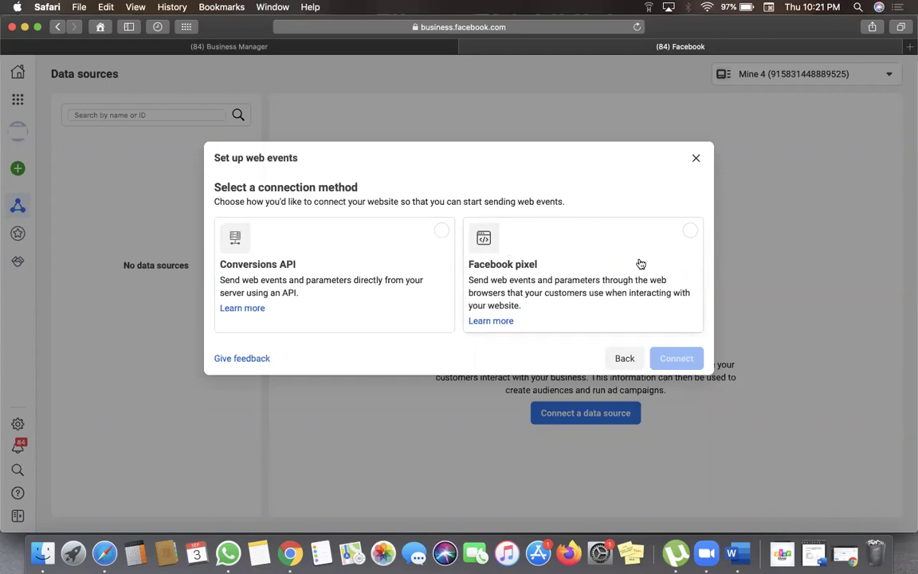
{"action": "left_click", "coordinate": [690, 233]}
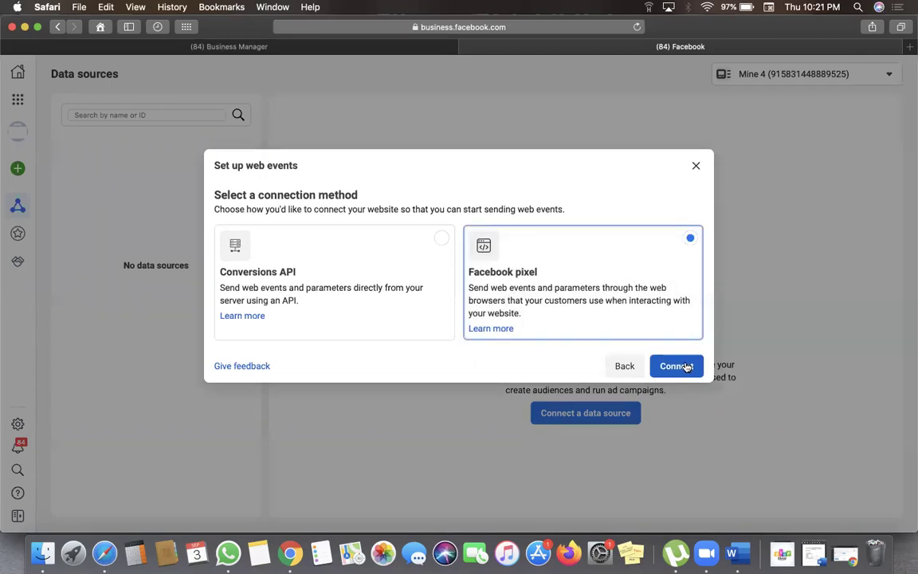
{"action": "left_click", "coordinate": [677, 367]}
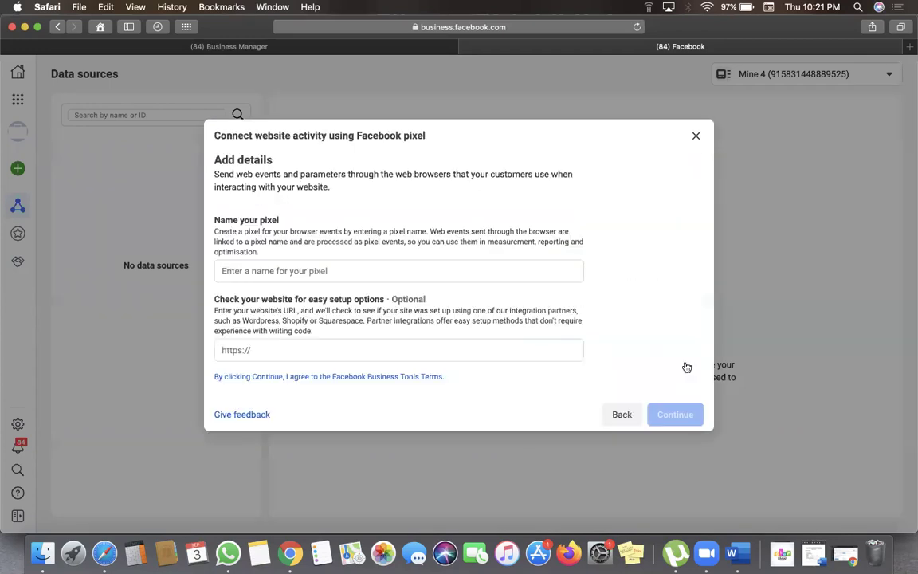
Name the pixel "Mine Pixel", leave the optional website URL blank, and continue to create it
{"action": "left_click", "coordinate": [236, 270]}
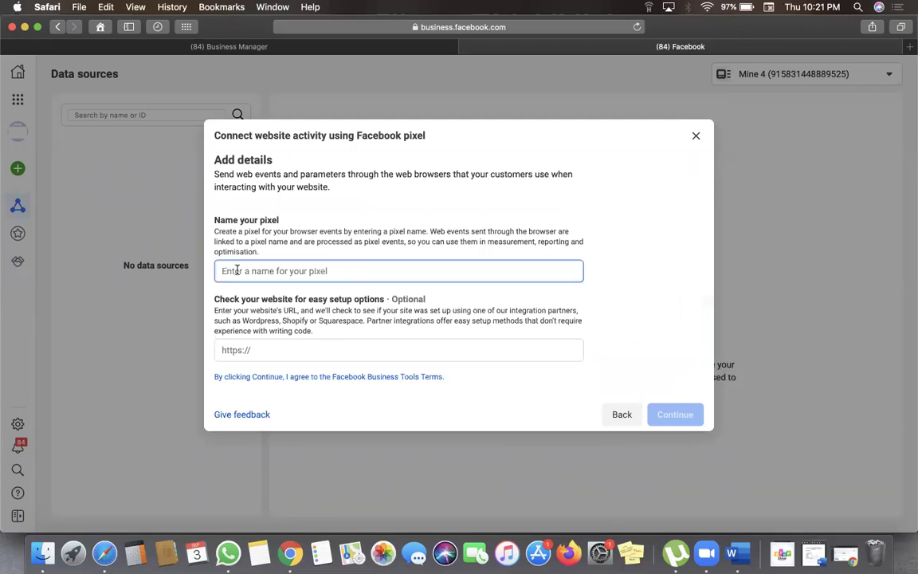
{"action": "type", "text": "M"}
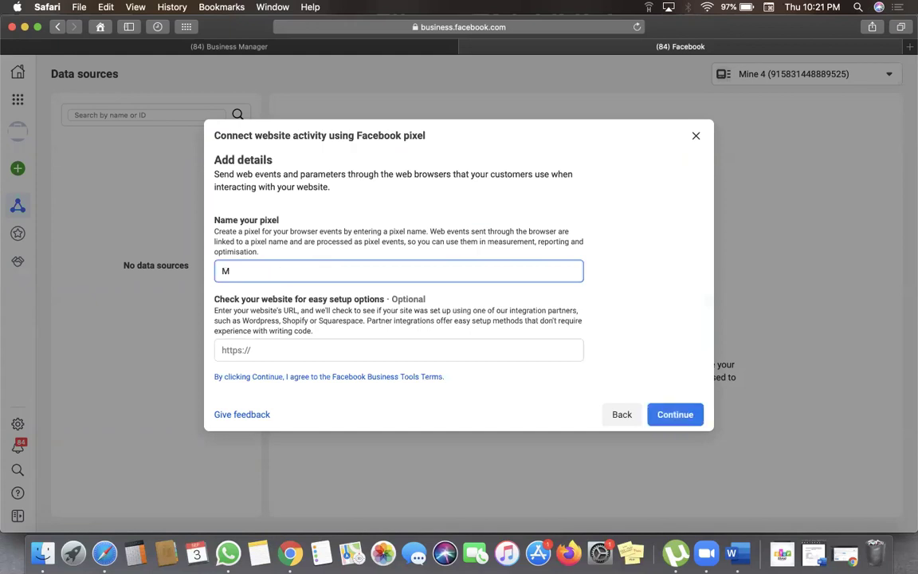
{"action": "type", "text": "ine Pixel"}
{"action": "left_click", "coordinate": [246, 351]}
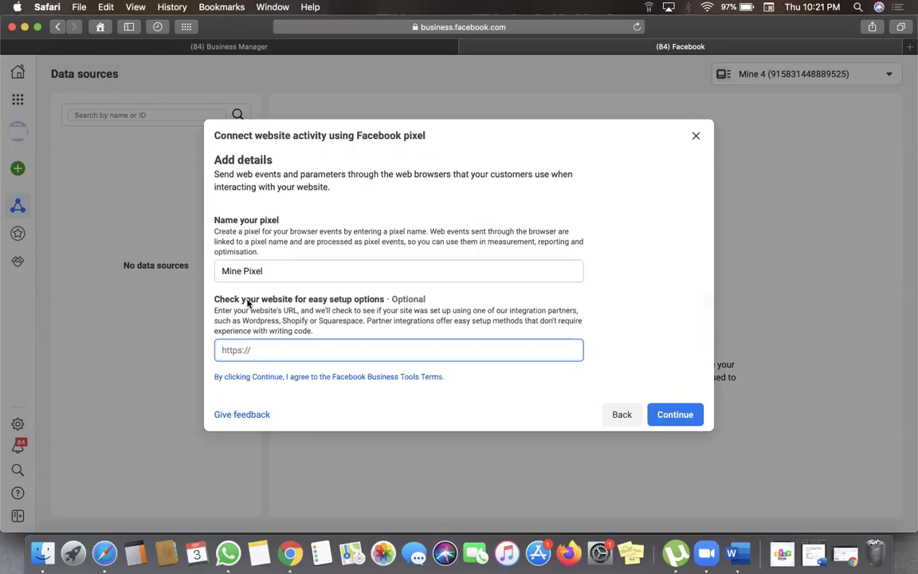
{"action": "left_click", "coordinate": [674, 413]}
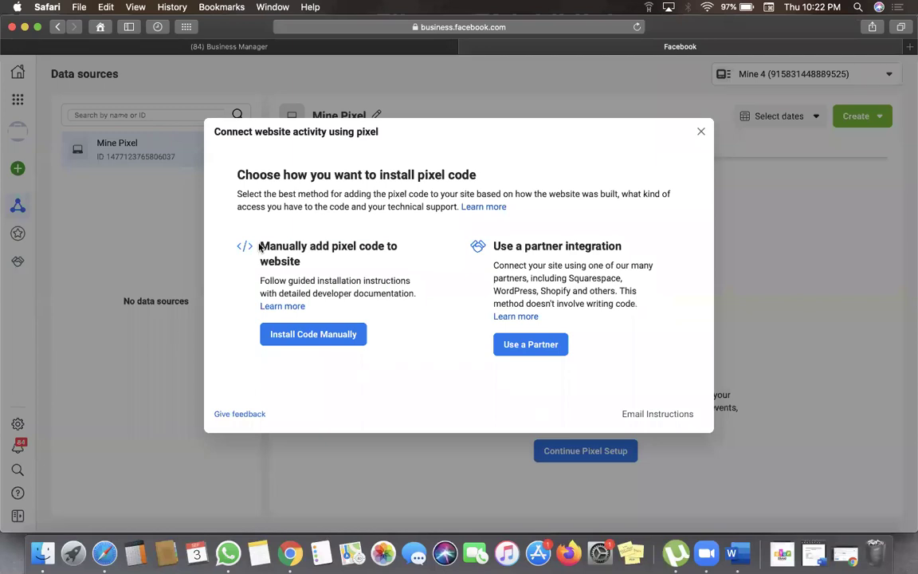
Choose a partner integration as the pixel installation method and select WordPress as the partner
{"action": "triple_click", "coordinate": [312, 263]}
{"action": "left_click", "coordinate": [481, 253]}
{"action": "left_click", "coordinate": [520, 345]}
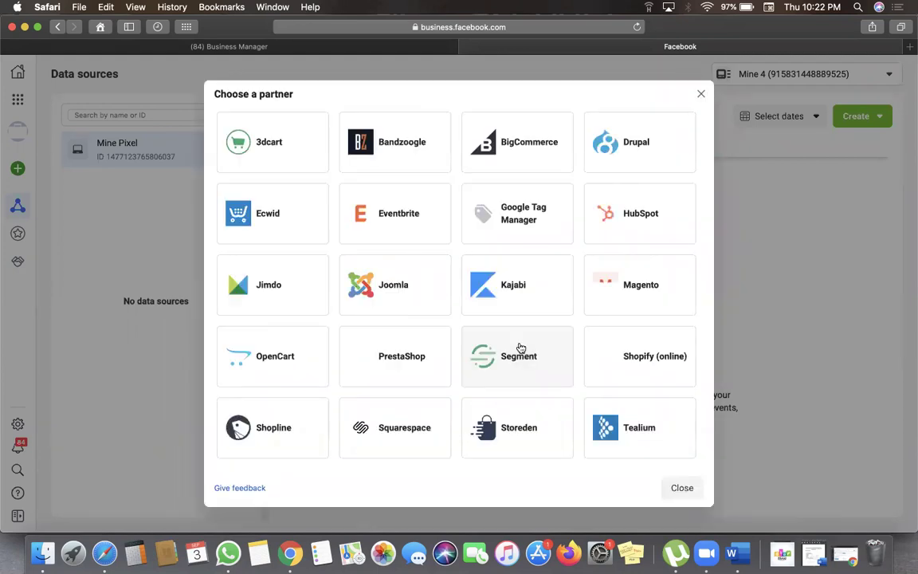
{"action": "scroll", "coordinate": [520, 348], "scroll_direction": "down", "scroll_amount": 5}
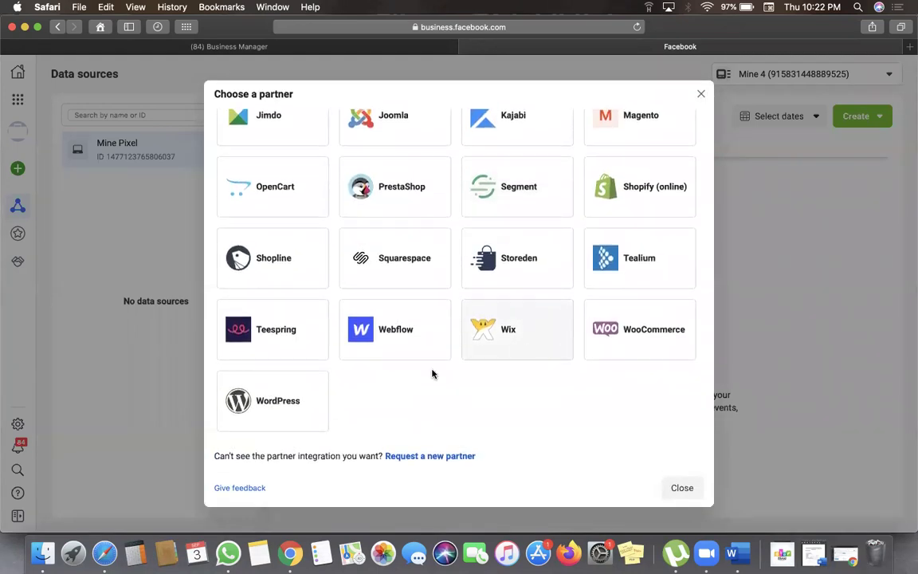
{"action": "left_click", "coordinate": [288, 413]}
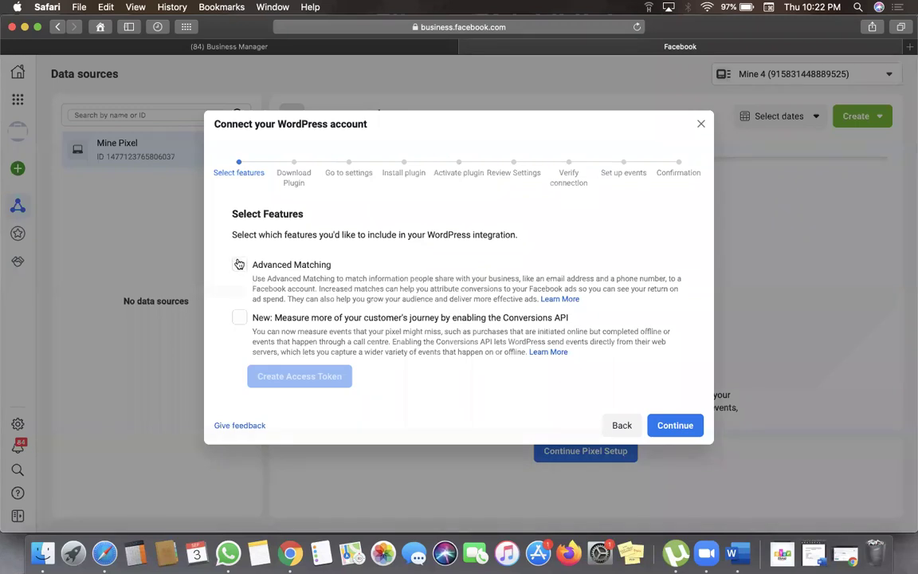
Enable only Advanced Matching for the WordPress integration, continue to the plugin download stage, and close the setup
{"action": "left_click", "coordinate": [306, 267]}
{"action": "left_click", "coordinate": [240, 319]}
{"action": "left_click", "coordinate": [240, 320]}
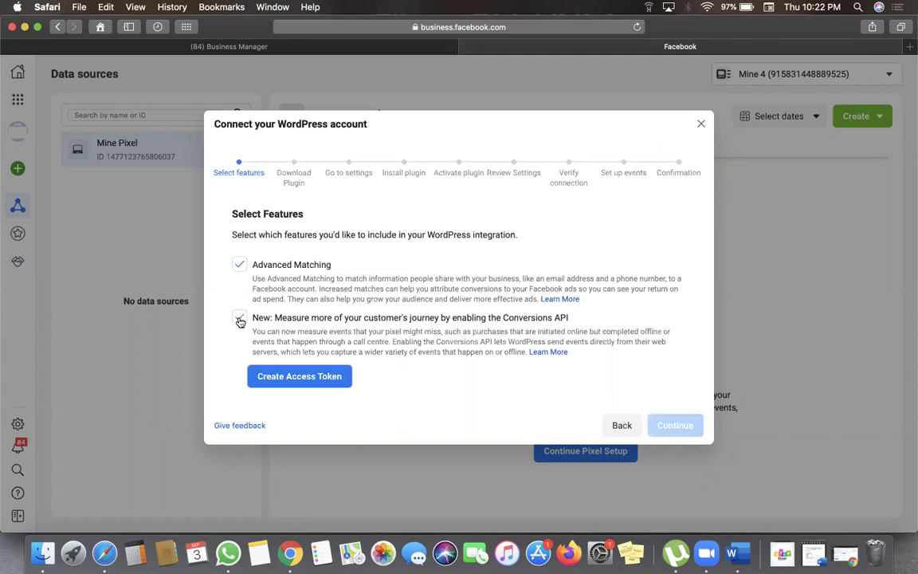
{"action": "left_click", "coordinate": [240, 319]}
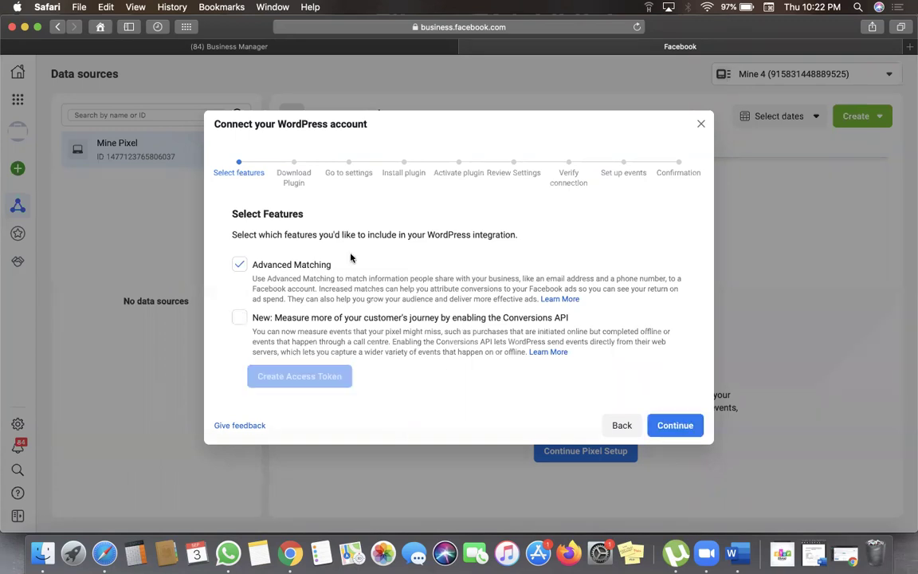
{"action": "left_click", "coordinate": [675, 426]}
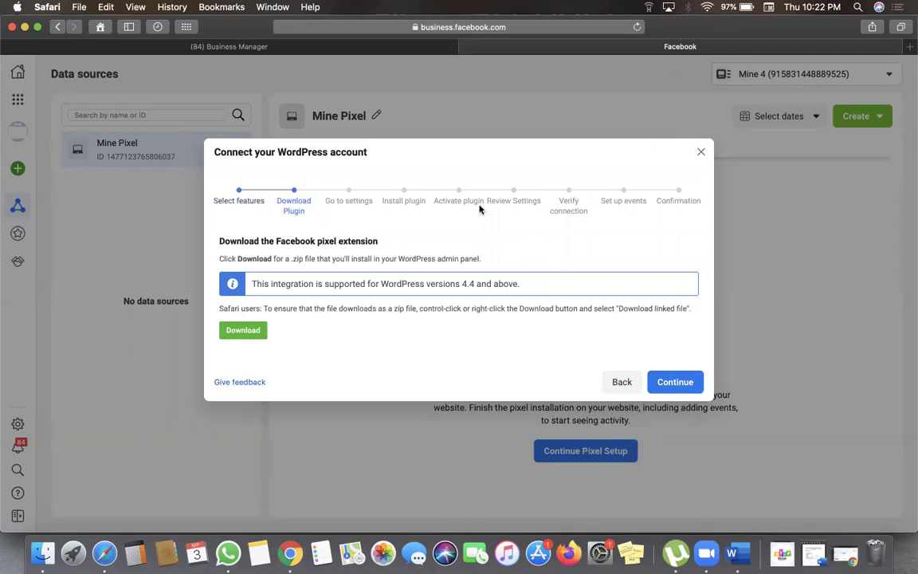
{"action": "left_click", "coordinate": [702, 152]}
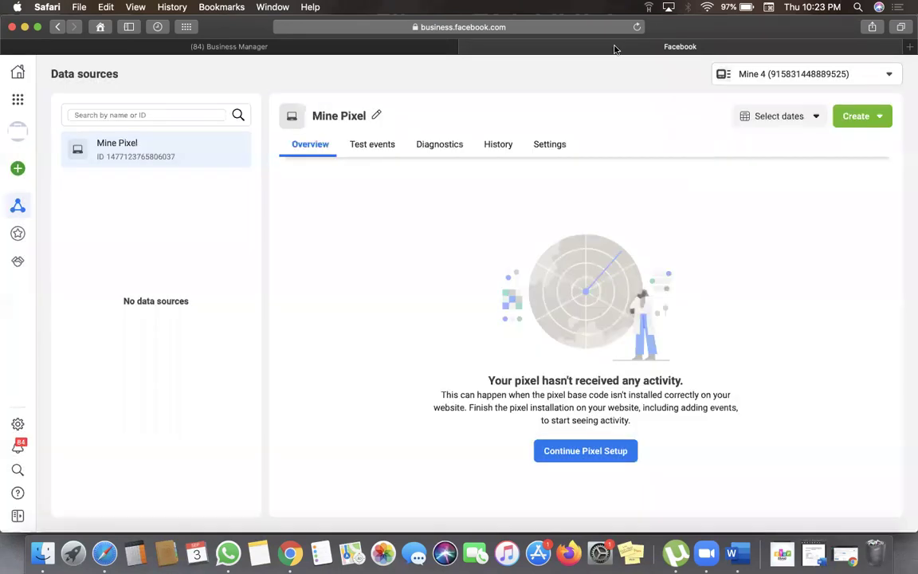
Copy the ID of Mine Pixel from the data sources list
{"action": "double_click", "coordinate": [137, 156]}
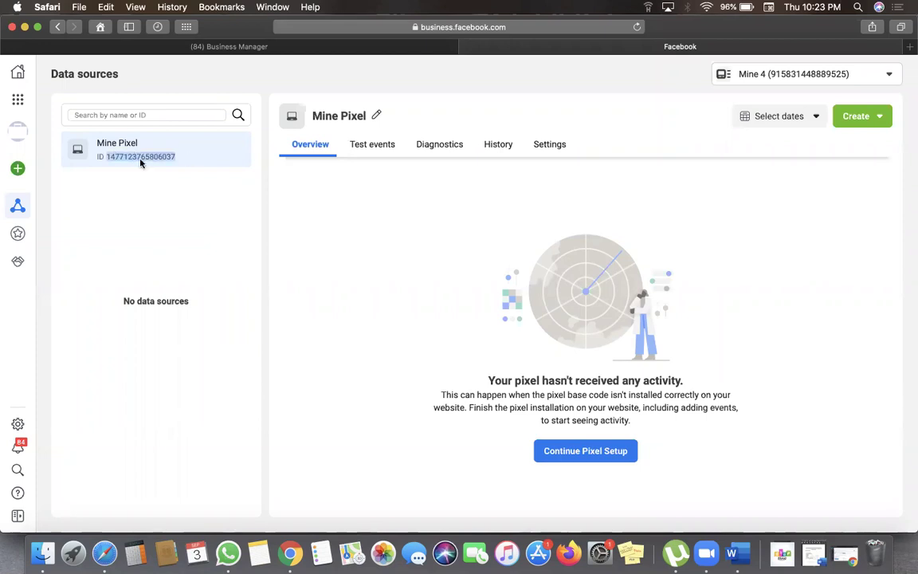
{"action": "left_click", "coordinate": [107, 157]}
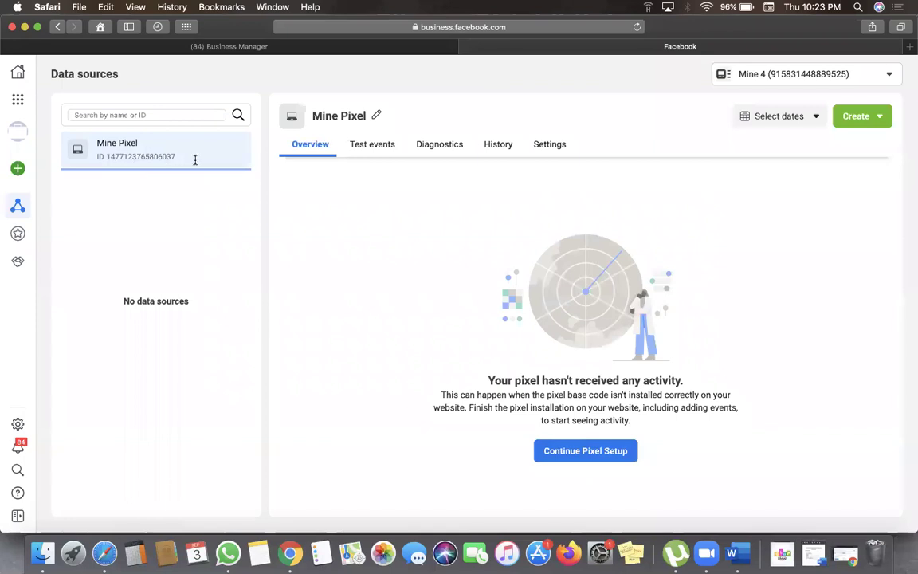
{"action": "right_click", "coordinate": [156, 162]}
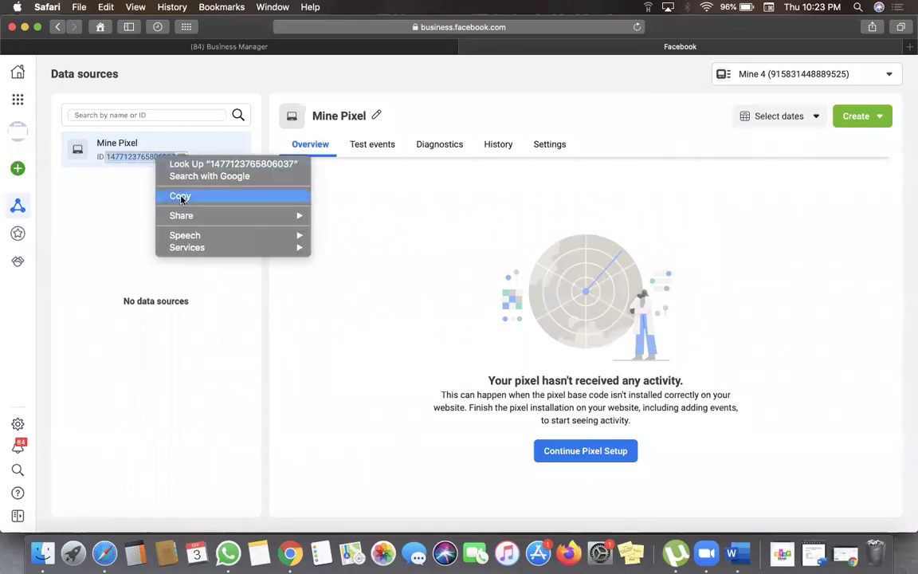
{"action": "left_click", "coordinate": [164, 195]}
Switch to the WordPress admin in Chrome and enter the copied ID as the Facebook Pixel ID in PixelYourSite
{"action": "left_click", "coordinate": [290, 553]}
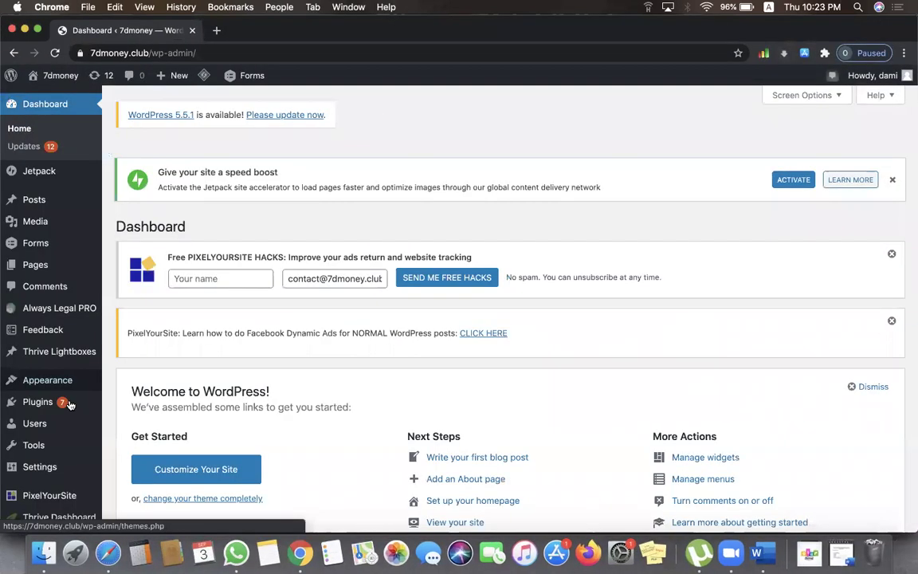
{"action": "mouse_move", "coordinate": [49, 492]}
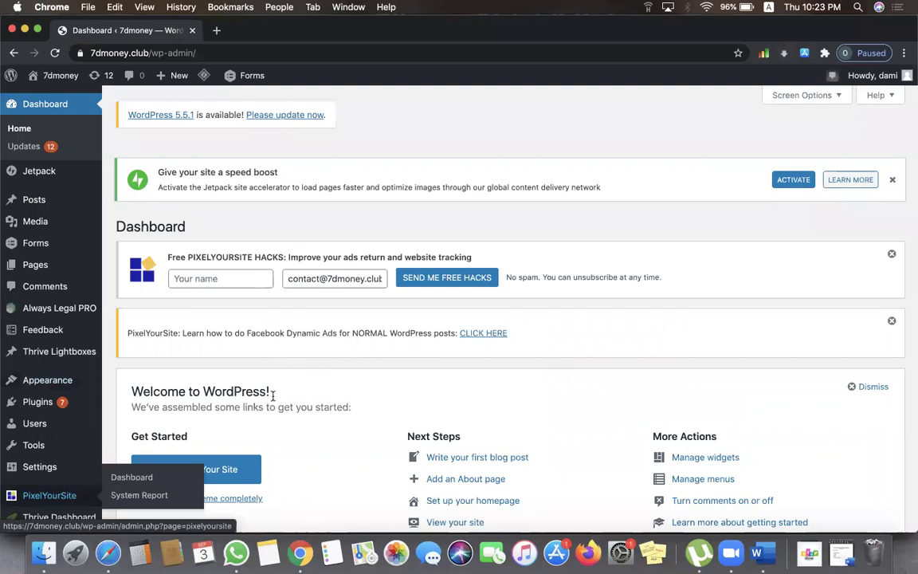
{"action": "scroll", "coordinate": [374, 390], "scroll_direction": "down", "scroll_amount": 3}
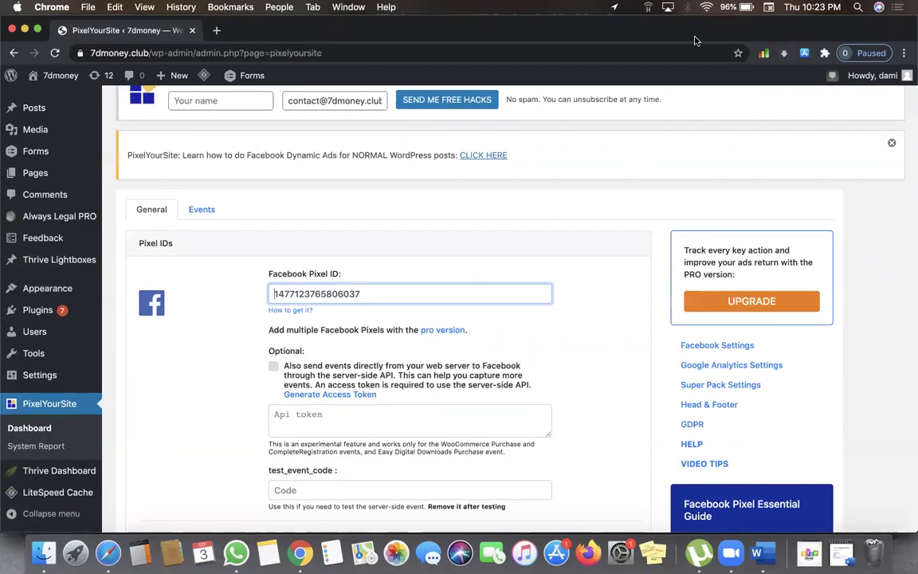
{"action": "scroll", "coordinate": [474, 372], "scroll_direction": "down", "scroll_amount": 10}
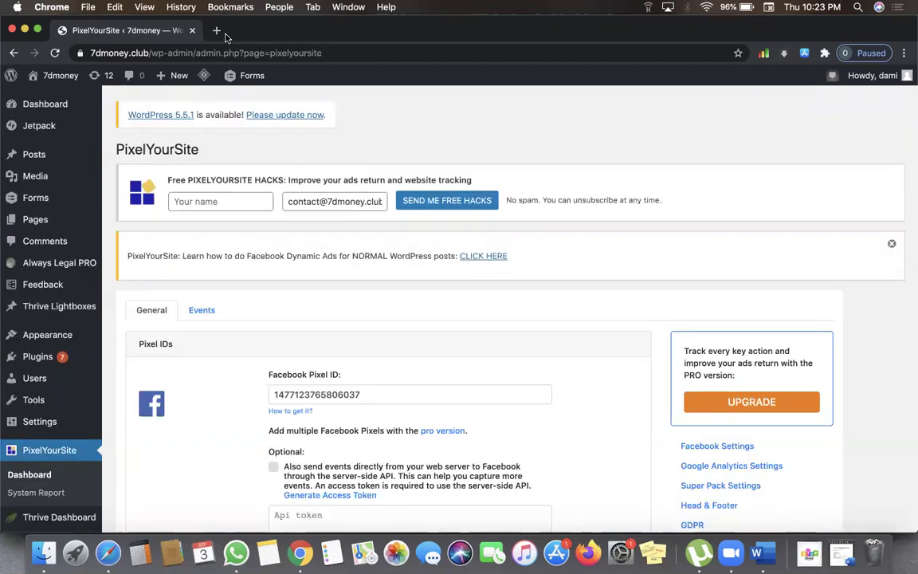
Open the 7dmoney.club home page in a new browser tab
{"action": "left_click", "coordinate": [215, 31]}
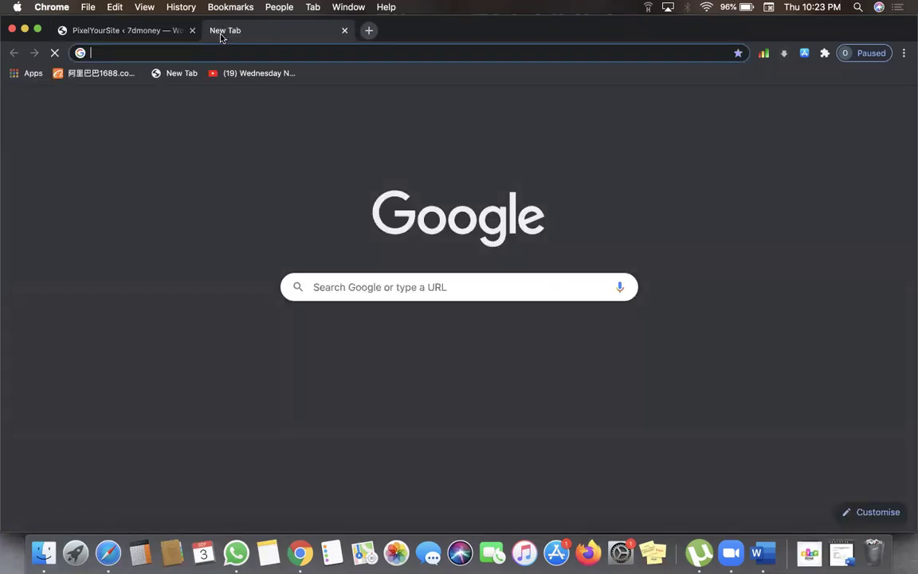
{"action": "type", "text": "7dmoney.club/wp-ad"}
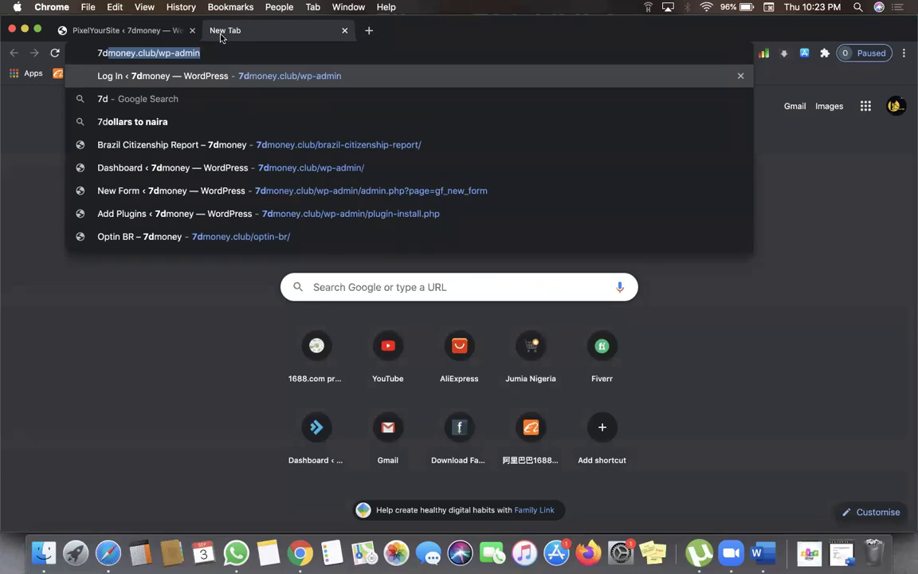
{"action": "key", "text": "BackSpace"}
{"action": "key", "text": "BackSpace"}
{"action": "key", "text": "BackSpace"}
{"action": "key", "text": "BackSpace"}
{"action": "key", "text": "BackSpace"}
{"action": "key", "text": "BackSpace"}
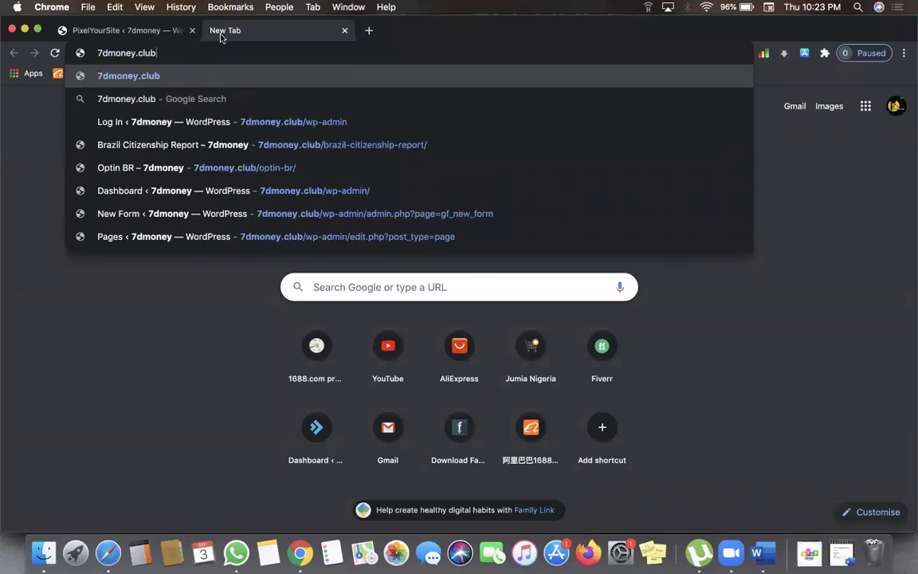
{"action": "key", "text": "Return"}
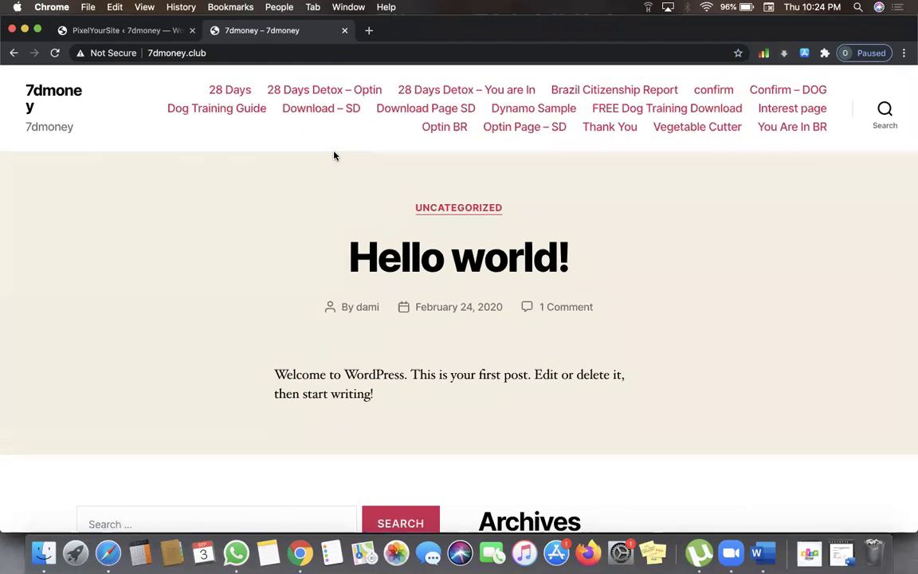
Open the site's Thank You page and review its order confirmation content
{"action": "left_click", "coordinate": [614, 130]}
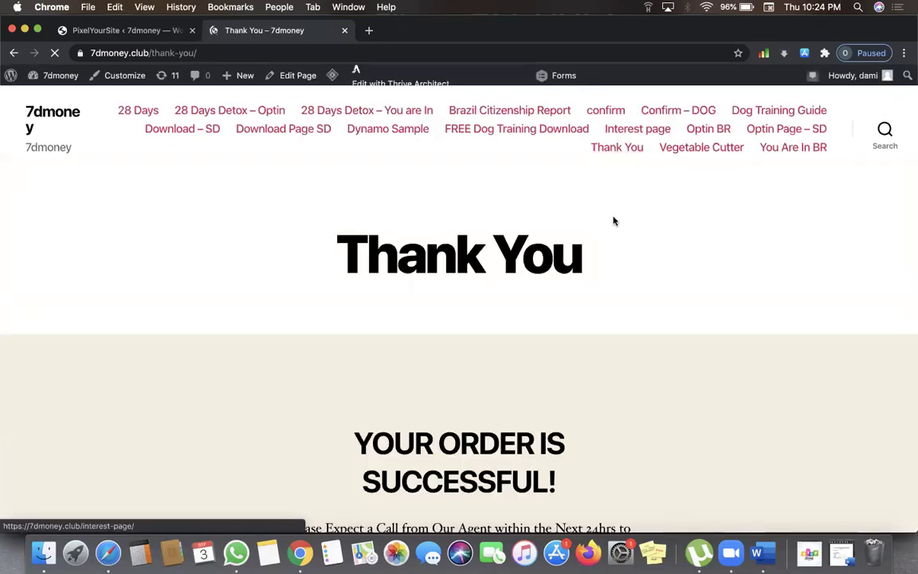
{"action": "scroll", "coordinate": [614, 257], "scroll_direction": "down", "scroll_amount": 3}
{"action": "scroll", "coordinate": [614, 256], "scroll_direction": "down", "scroll_amount": 4}
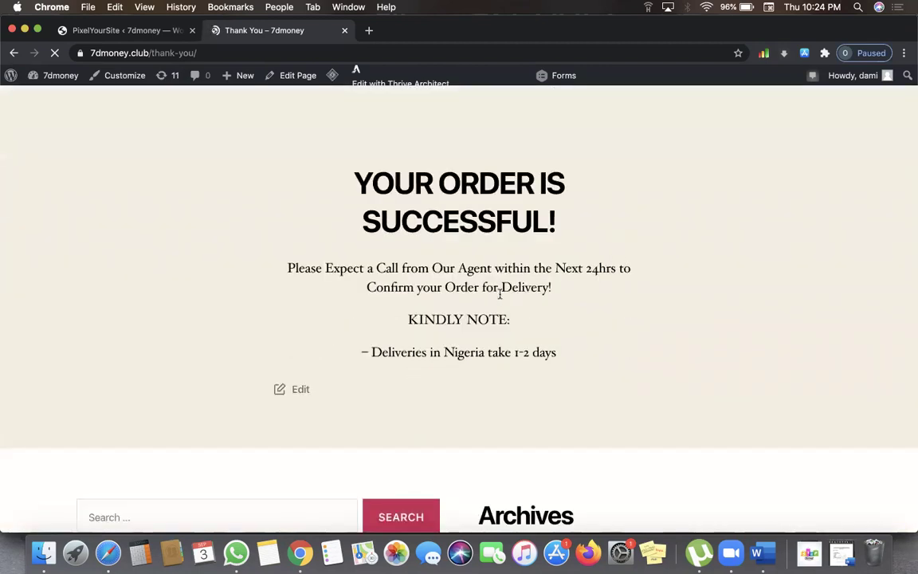
{"action": "scroll", "coordinate": [510, 300], "scroll_direction": "up", "scroll_amount": 4}
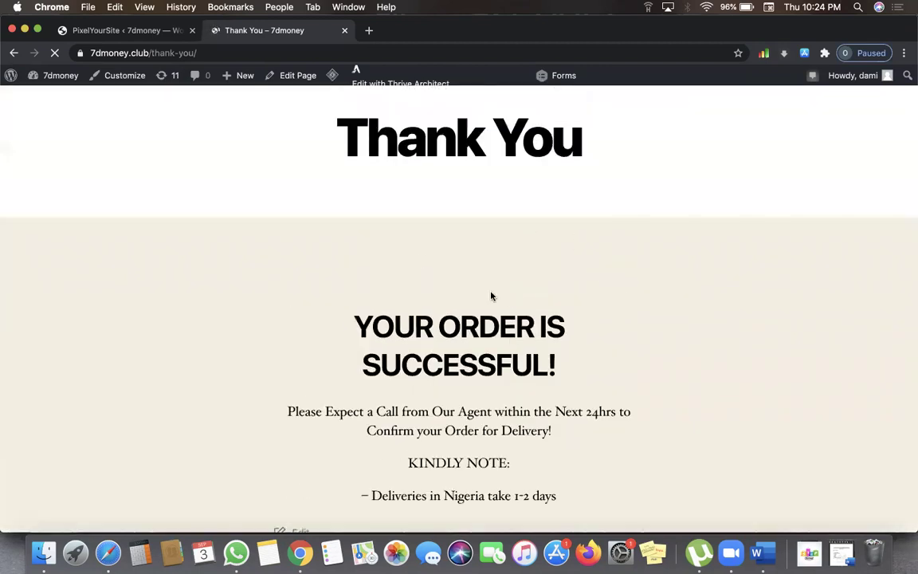
{"action": "scroll", "coordinate": [467, 254], "scroll_direction": "up", "scroll_amount": 3}
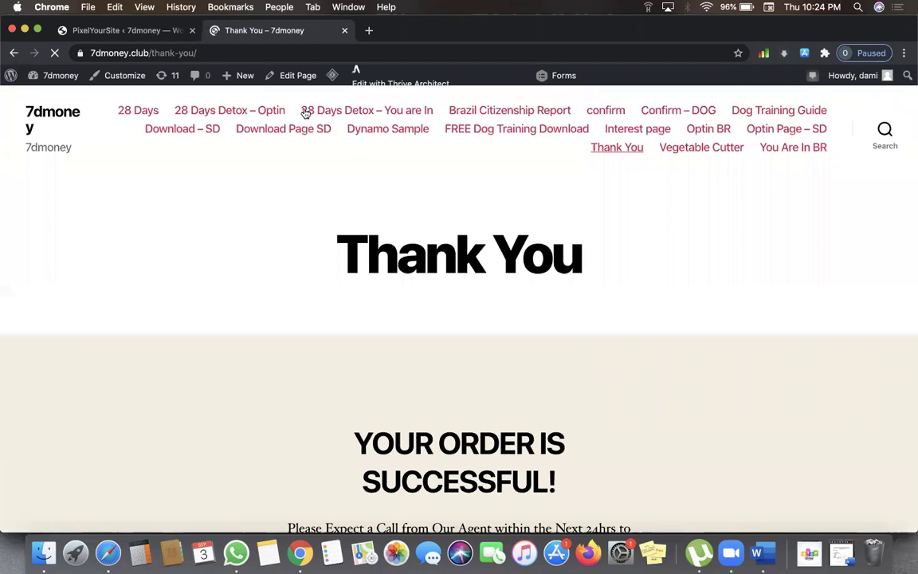
Examine the PixelYourSite general settings, from the pixel IDs through event tracking to the global settings
{"action": "left_click", "coordinate": [133, 30]}
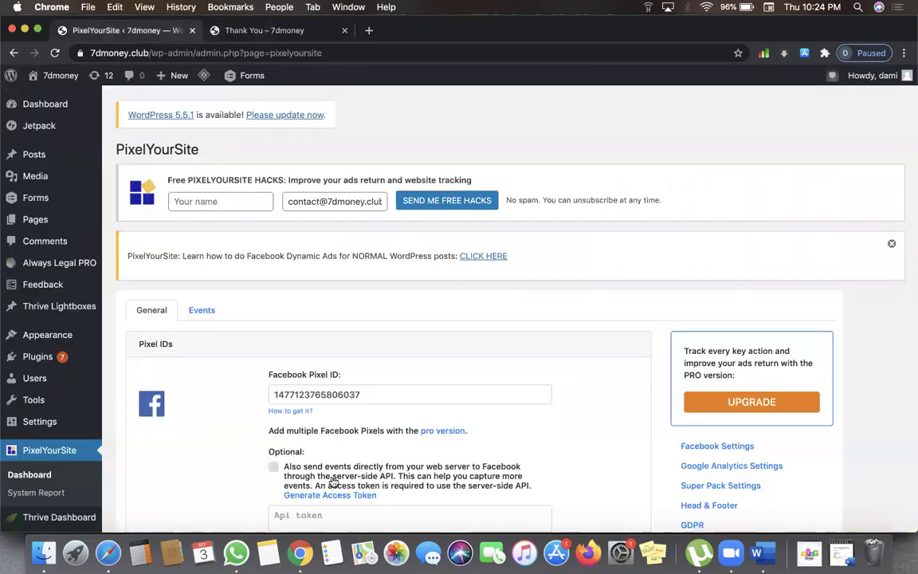
{"action": "scroll", "coordinate": [351, 425], "scroll_direction": "down", "scroll_amount": 3}
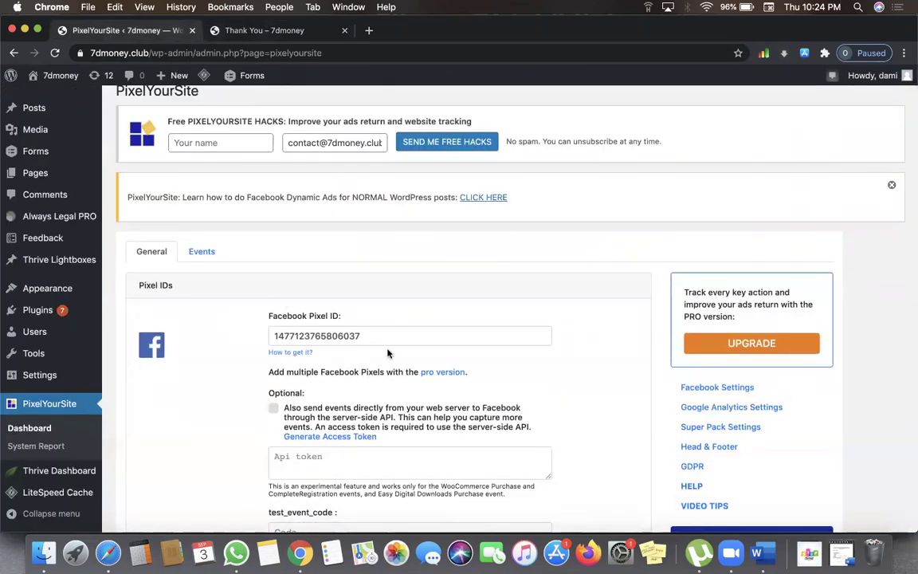
{"action": "scroll", "coordinate": [327, 295], "scroll_direction": "down", "scroll_amount": 3}
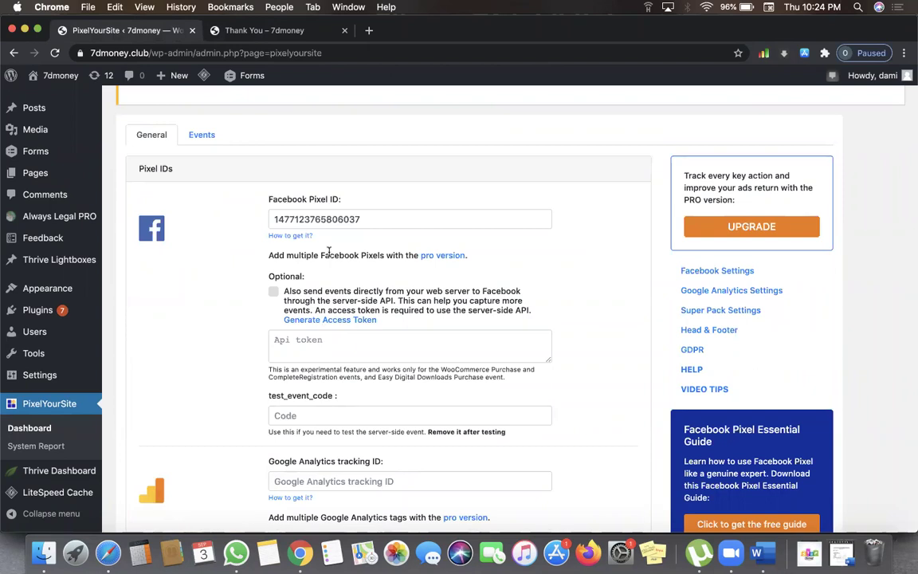
{"action": "scroll", "coordinate": [328, 252], "scroll_direction": "down", "scroll_amount": 2}
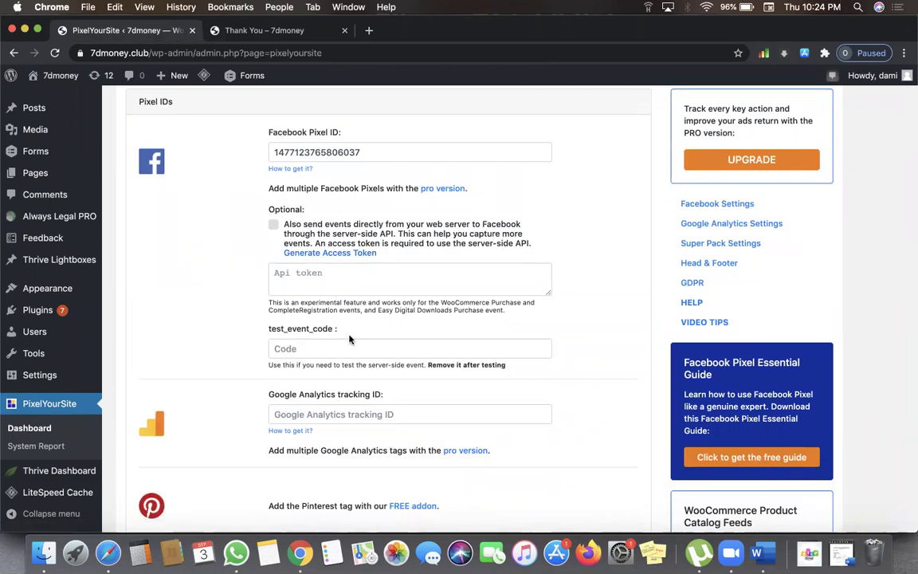
{"action": "scroll", "coordinate": [315, 331], "scroll_direction": "down", "scroll_amount": 5}
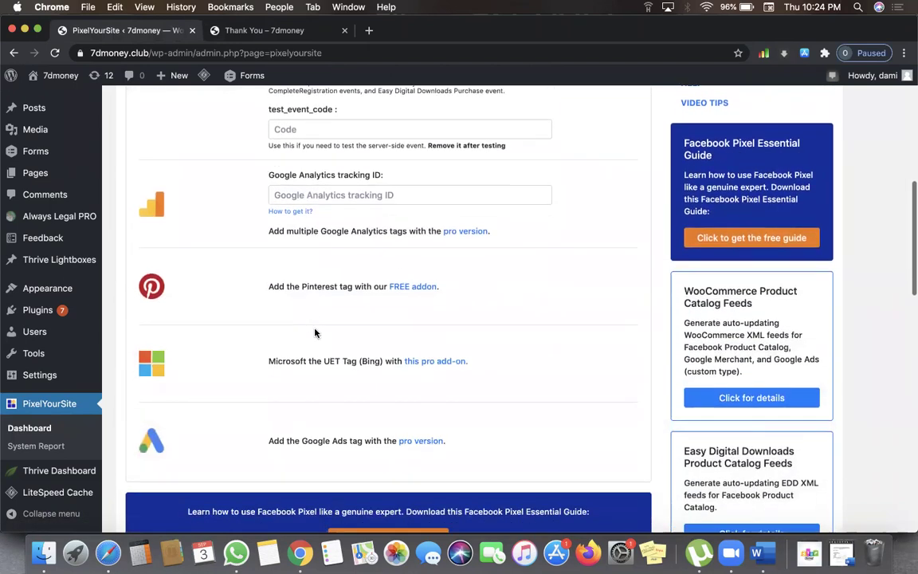
{"action": "scroll", "coordinate": [315, 333], "scroll_direction": "down", "scroll_amount": 15}
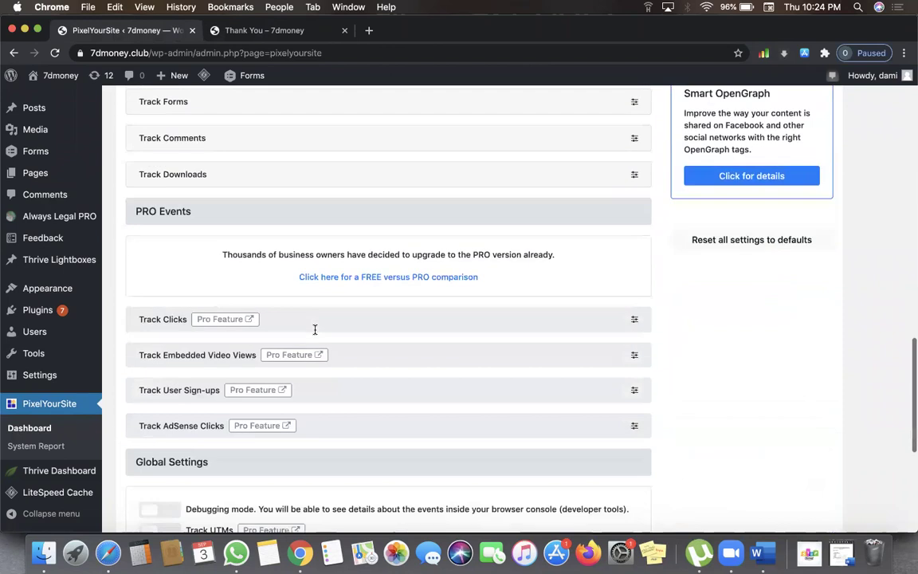
{"action": "scroll", "coordinate": [315, 329], "scroll_direction": "up", "scroll_amount": 2}
{"action": "scroll", "coordinate": [315, 331], "scroll_direction": "down", "scroll_amount": 8}
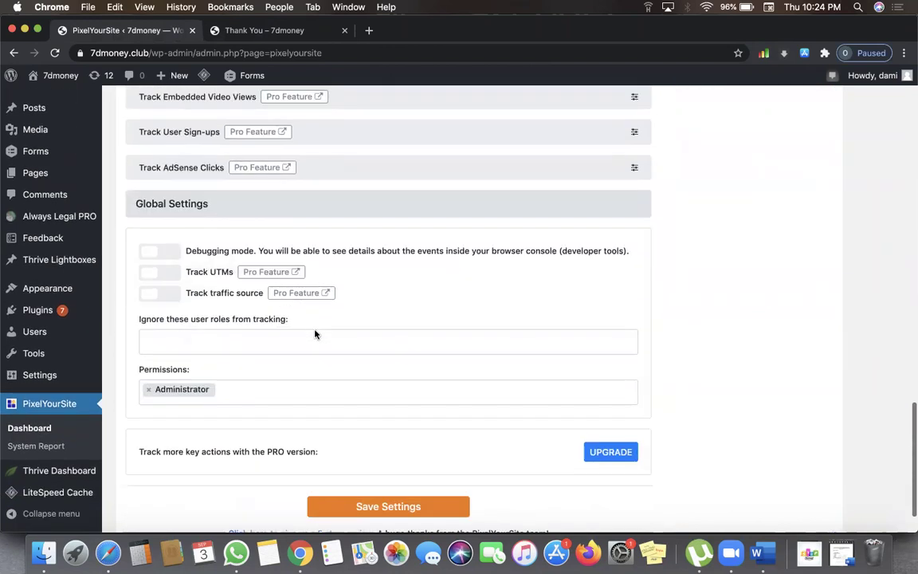
{"action": "scroll", "coordinate": [318, 324], "scroll_direction": "up", "scroll_amount": 20}
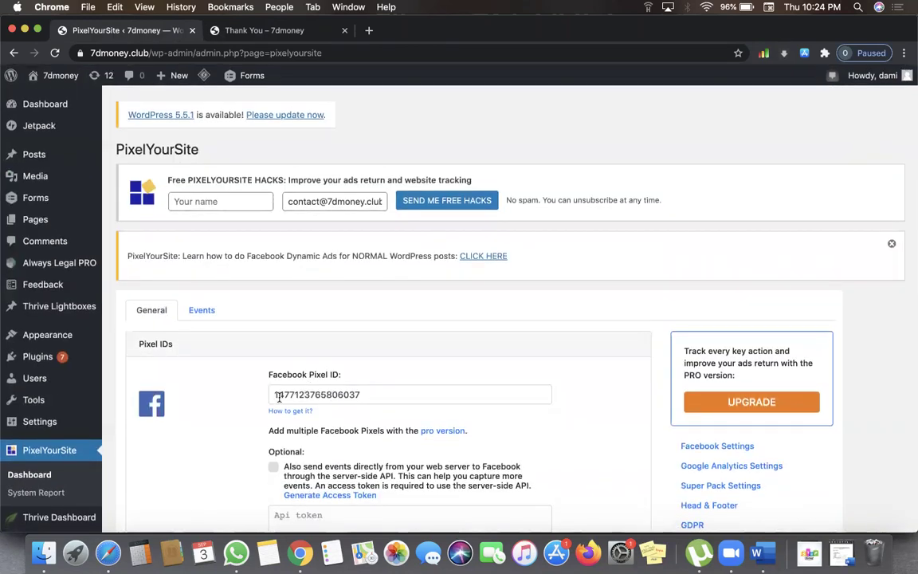
Copy the full URL of the site's Thank You page
{"action": "left_click", "coordinate": [263, 31]}
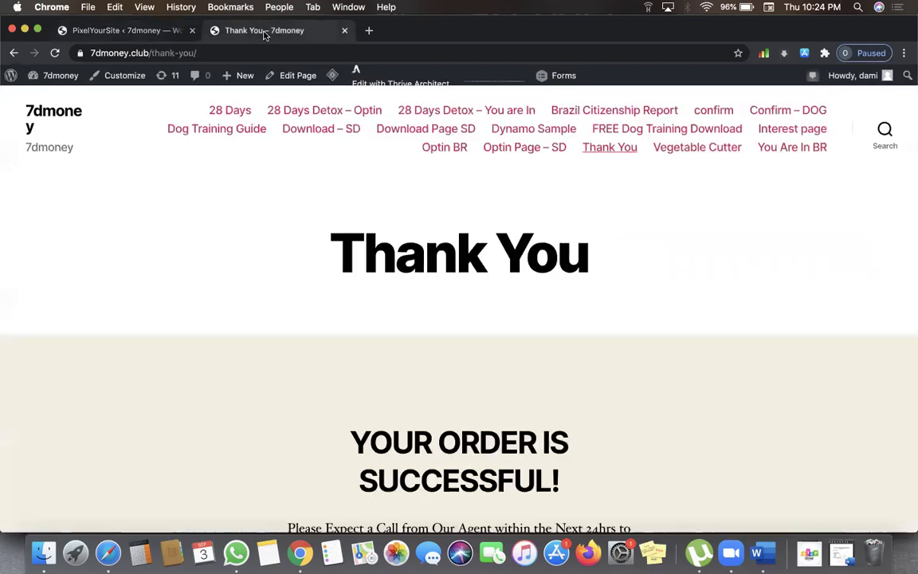
{"action": "left_click", "coordinate": [95, 52]}
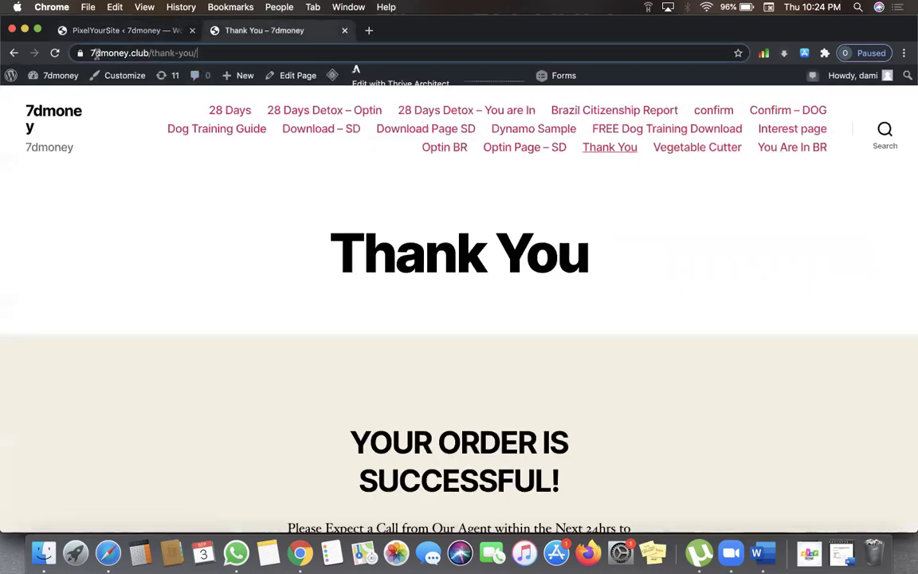
{"action": "left_click", "coordinate": [94, 53]}
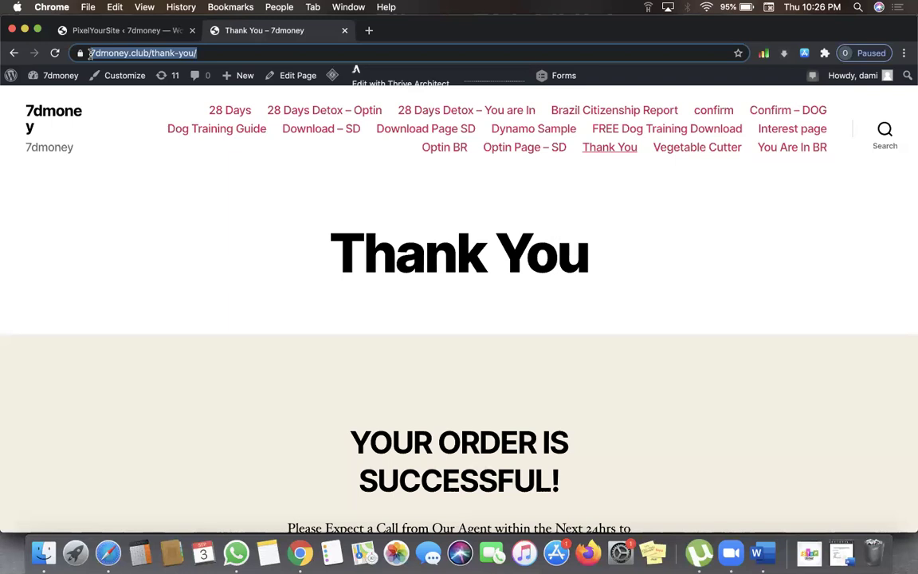
{"action": "left_click", "coordinate": [95, 31]}
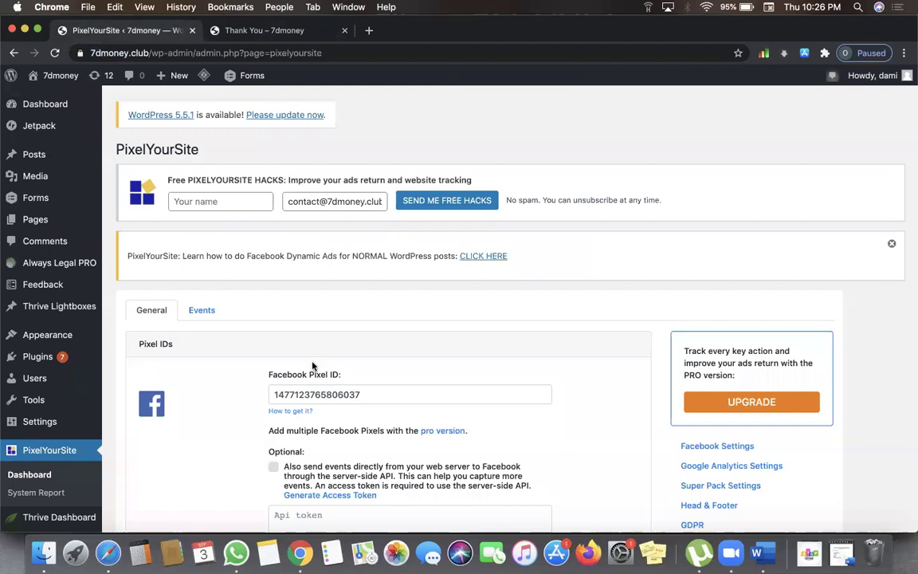
{"action": "left_click", "coordinate": [263, 32]}
{"action": "right_click", "coordinate": [170, 54]}
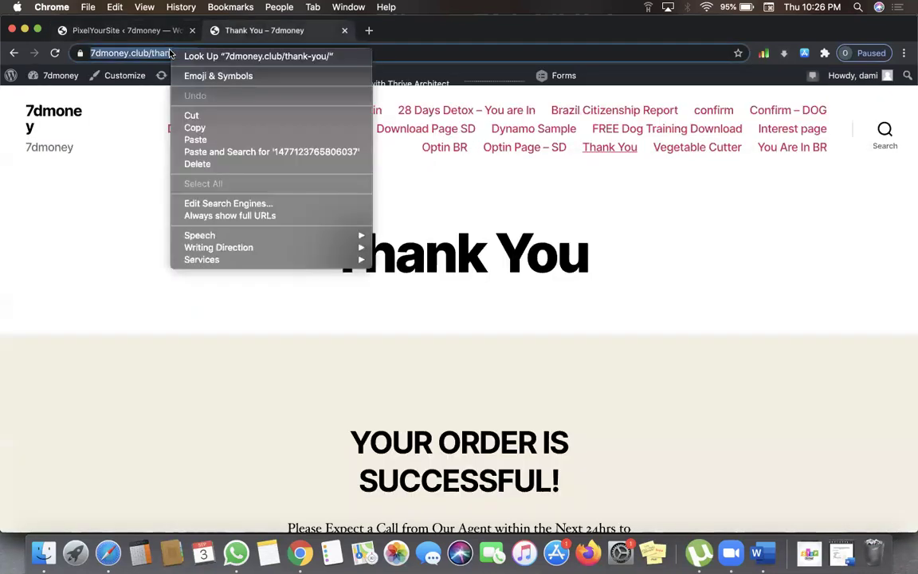
{"action": "left_click", "coordinate": [211, 131]}
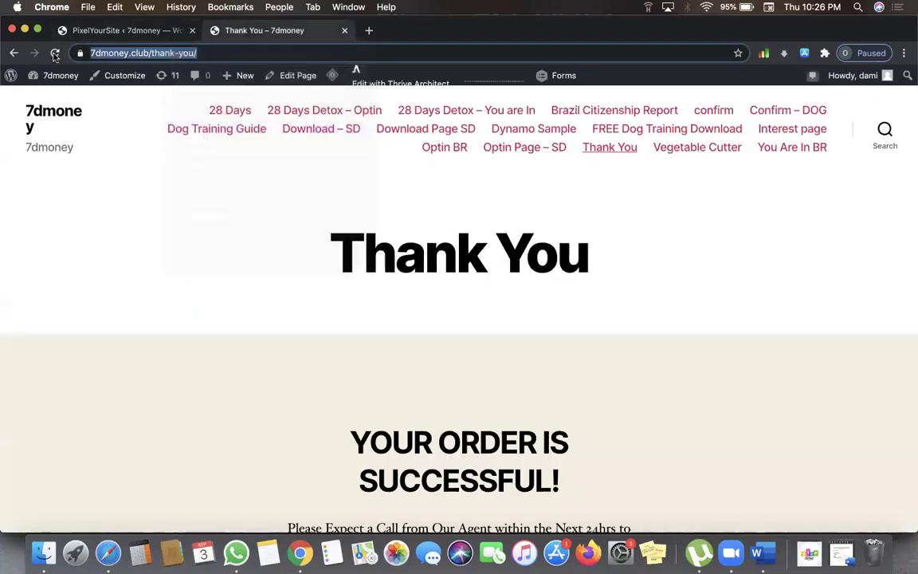
Switch to Facebook Events Manager in Safari and reload the Mine Pixel overview to check its activity
{"action": "left_click", "coordinate": [109, 552]}
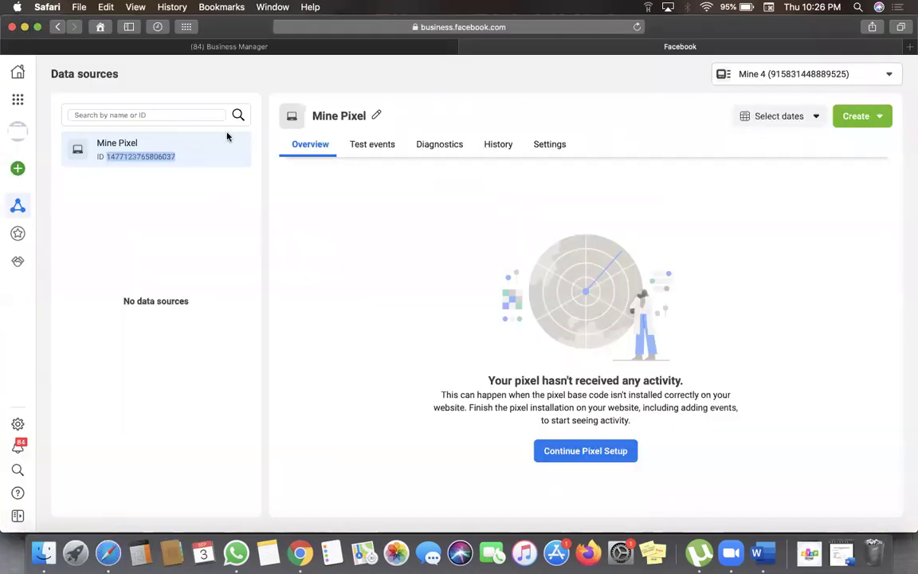
{"action": "left_click", "coordinate": [637, 27]}
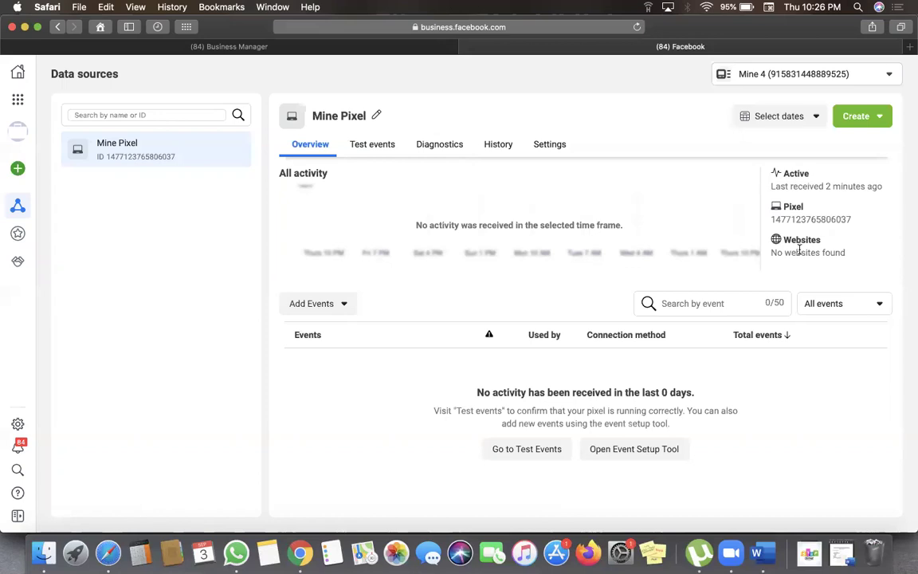
Start a custom conversion named Orders for Mine Pixel, with All URL traffic as the conversion event
{"action": "mouse_move", "coordinate": [28, 207]}
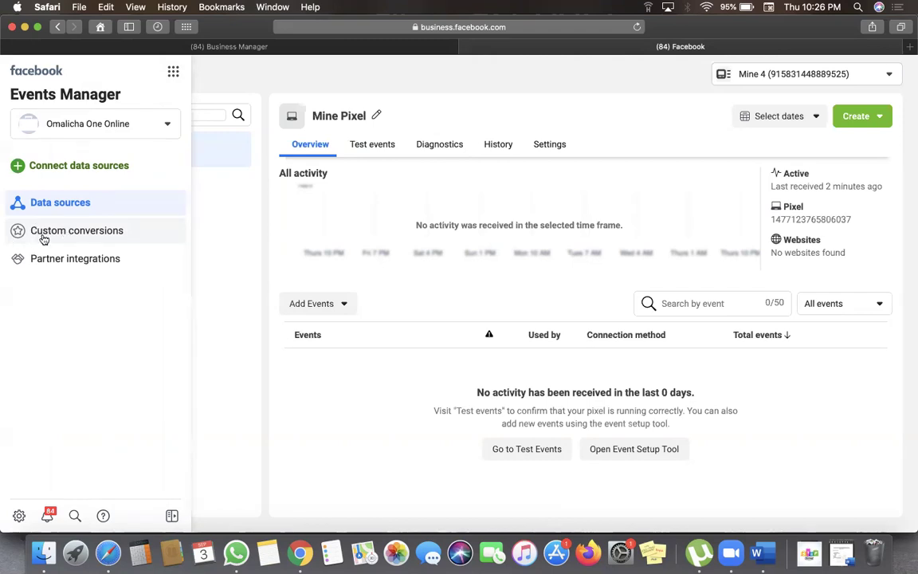
{"action": "left_click", "coordinate": [40, 236]}
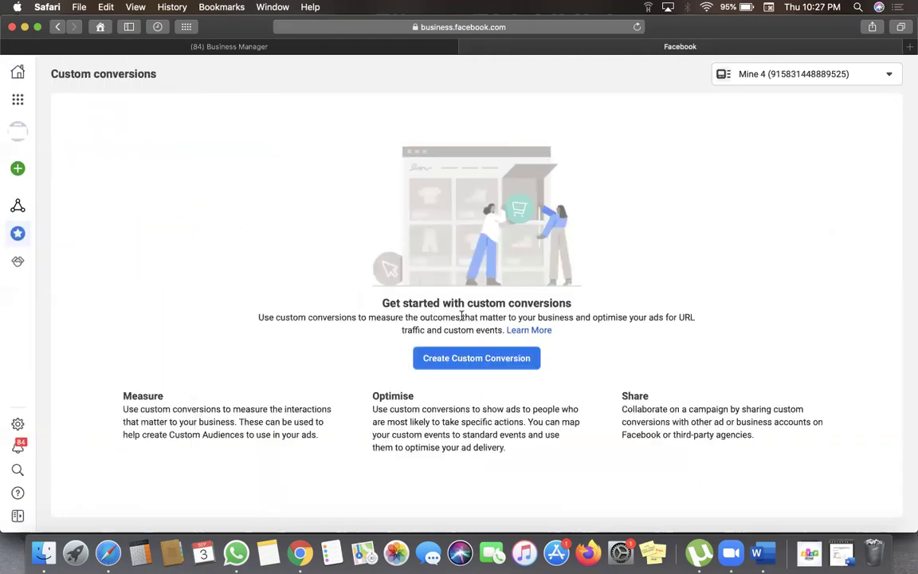
{"action": "left_click", "coordinate": [455, 359]}
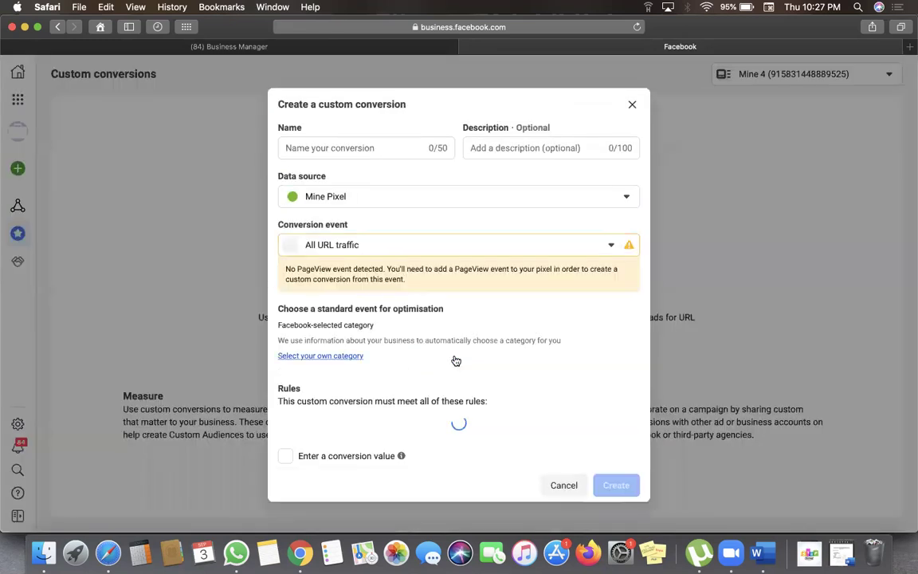
{"action": "left_click", "coordinate": [300, 139]}
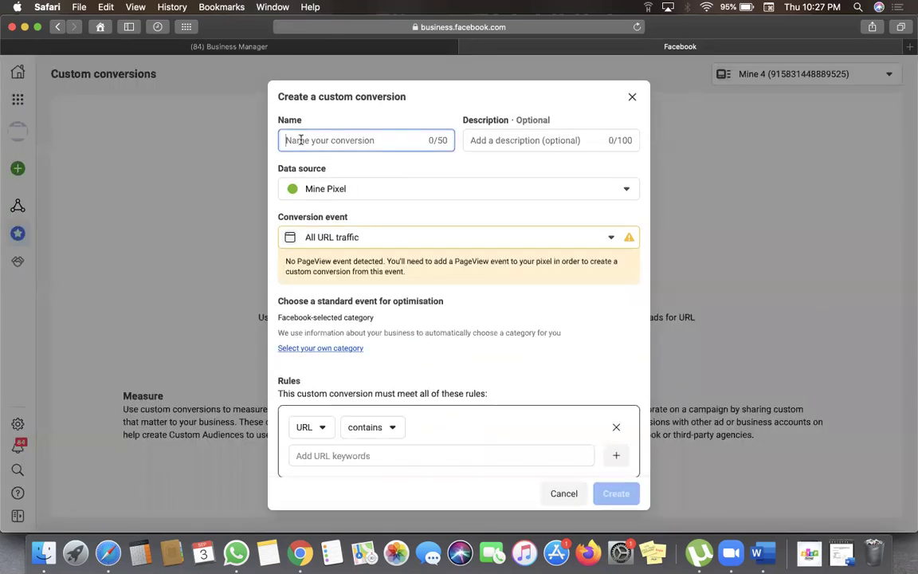
{"action": "type", "text": "Orders"}
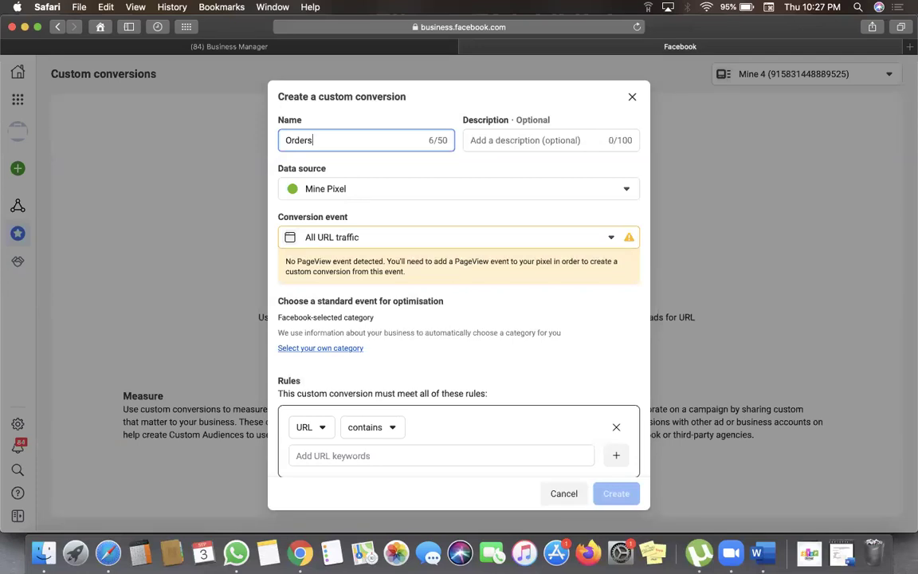
{"action": "left_click", "coordinate": [350, 239]}
{"action": "left_click", "coordinate": [350, 238]}
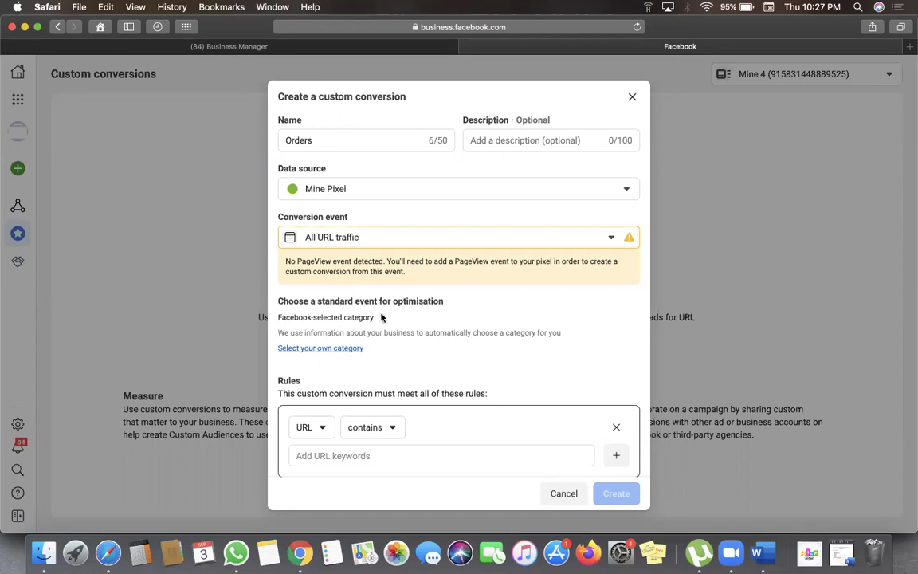
{"action": "scroll", "coordinate": [398, 318], "scroll_direction": "down", "scroll_amount": 2}
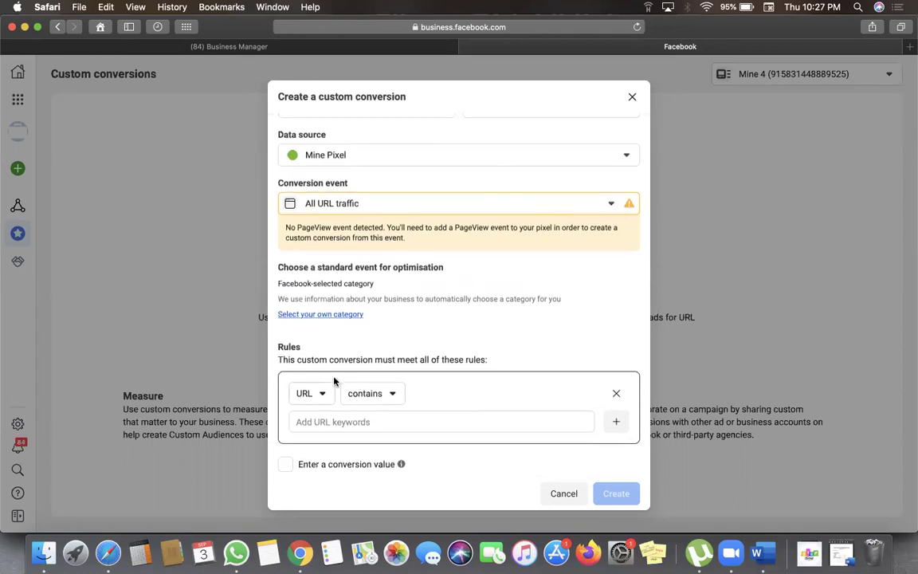
{"action": "scroll", "coordinate": [330, 394], "scroll_direction": "up", "scroll_amount": 1}
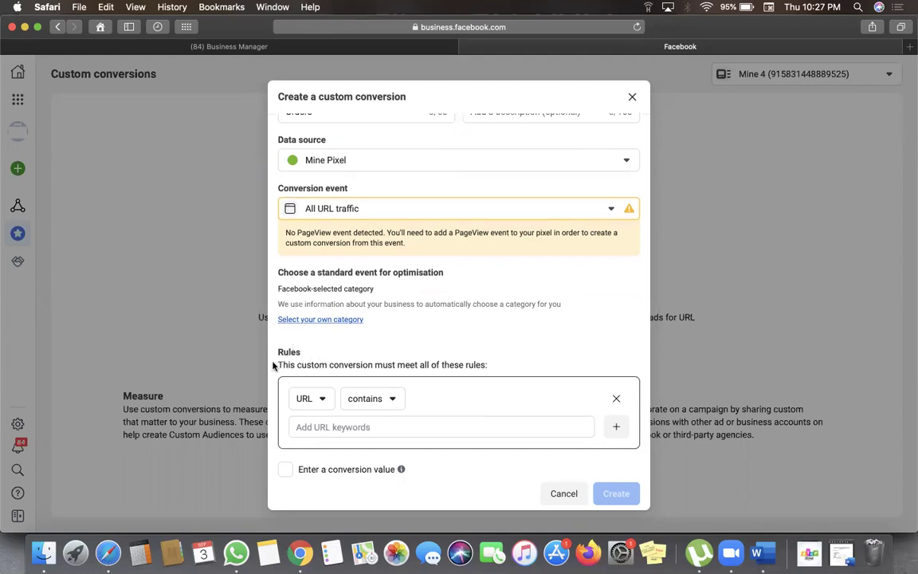
{"action": "left_click", "coordinate": [329, 428]}
{"action": "key", "text": "super+v"}
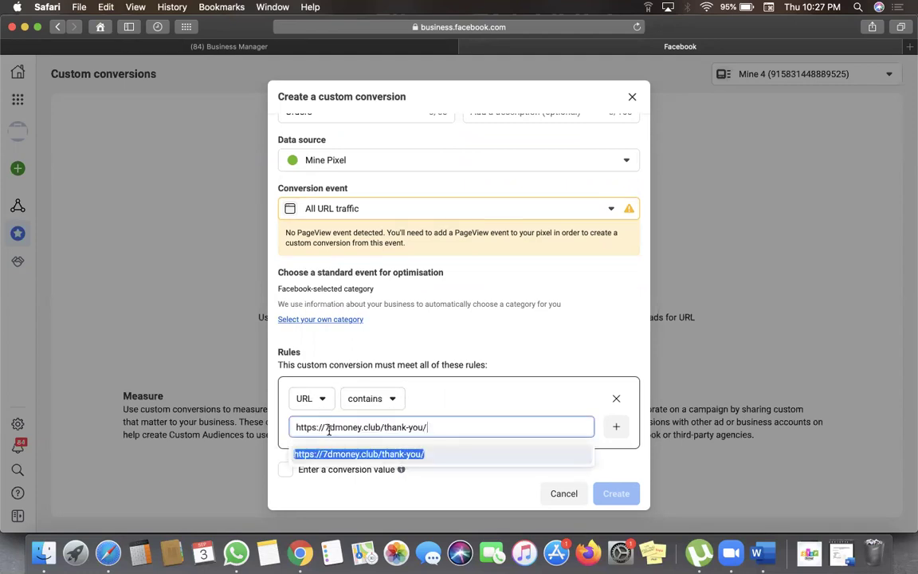
{"action": "key", "text": "Return"}
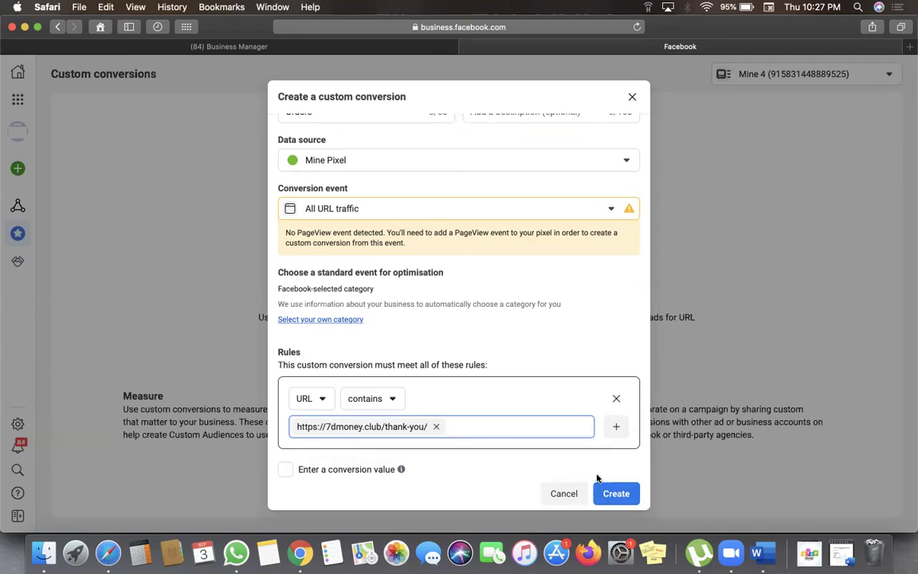
{"action": "left_click", "coordinate": [623, 495]}
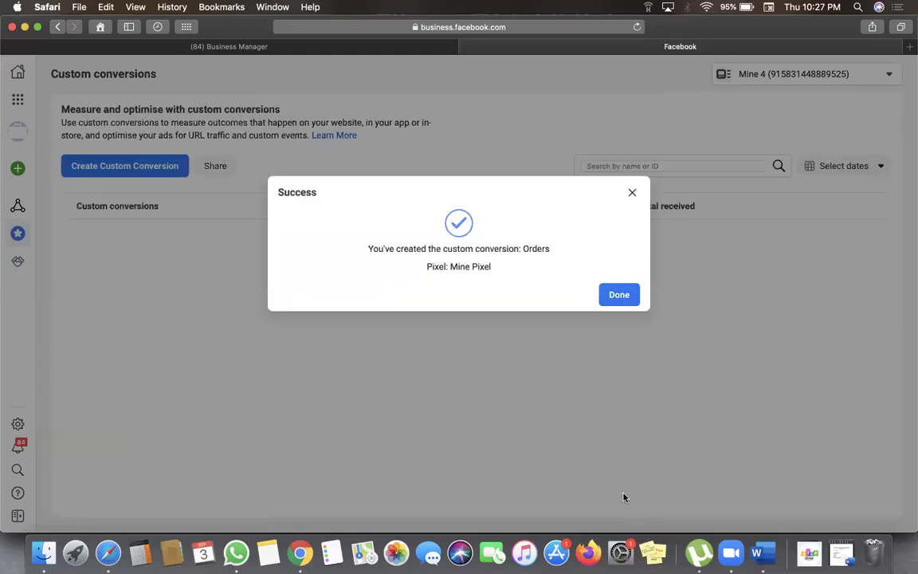
{"action": "left_click", "coordinate": [618, 295]}
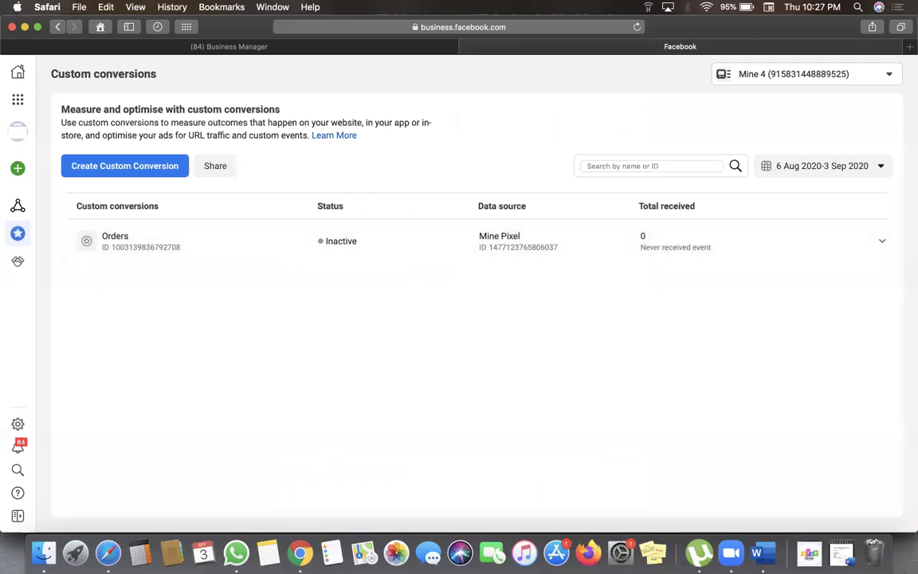
Reload the Thank You page in Chrome to trigger the pixel, and return to Safari to check the Orders conversion's status
{"action": "left_click", "coordinate": [299, 553]}
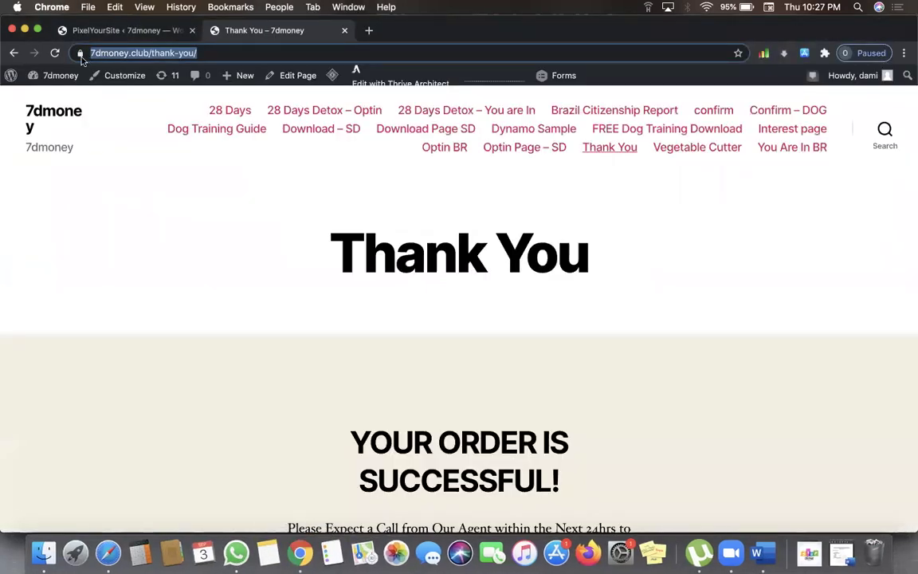
{"action": "left_click", "coordinate": [54, 54]}
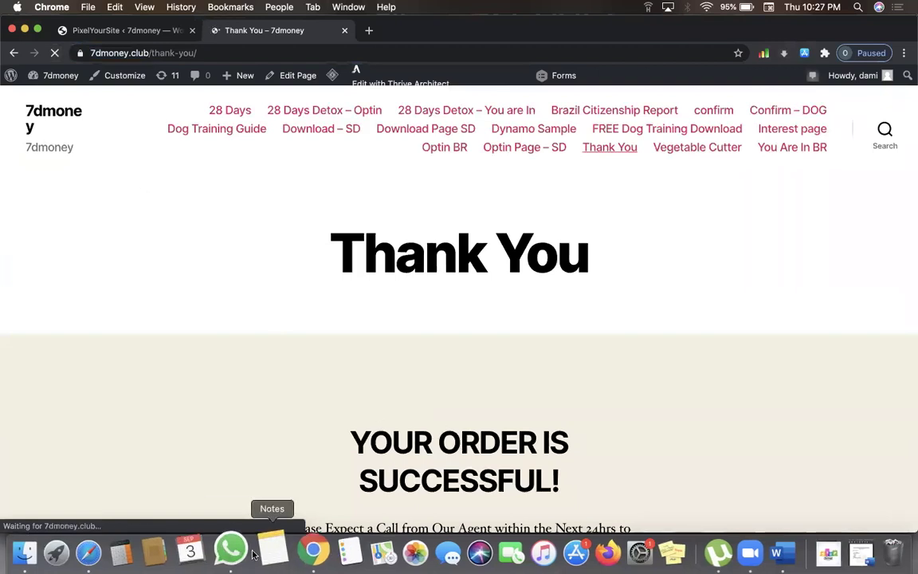
{"action": "left_click", "coordinate": [105, 550]}
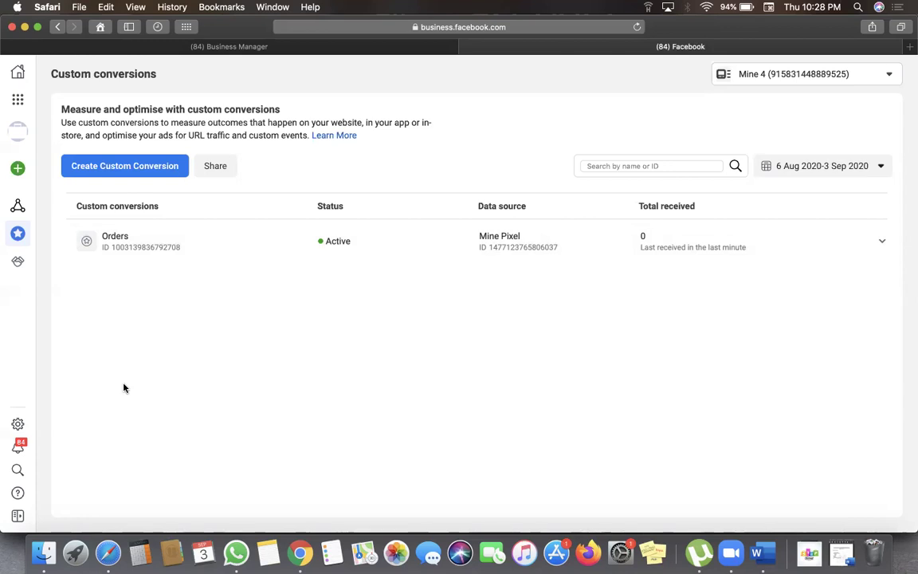
Switch from Events Manager to Ads Manager and start a new campaign with the Conversions objective
{"action": "mouse_move", "coordinate": [7, 422]}
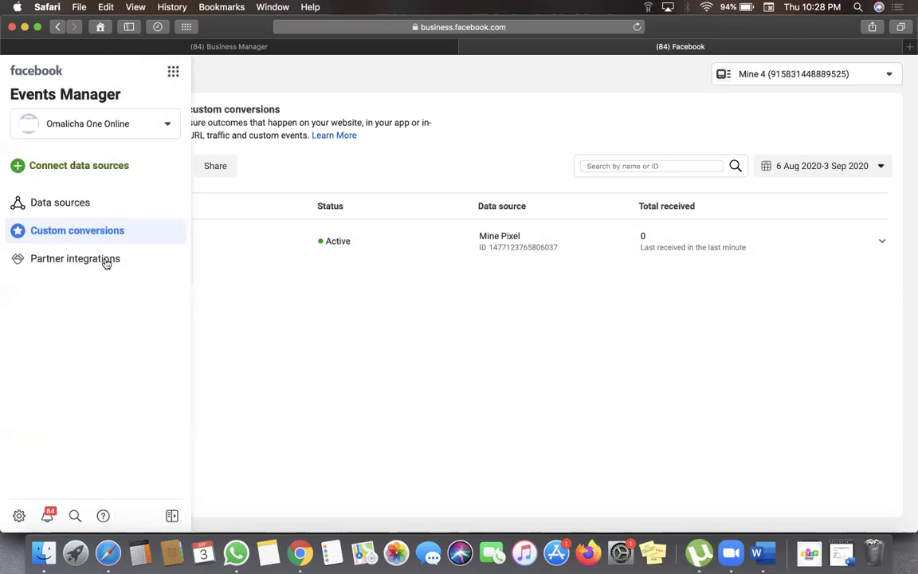
{"action": "left_click", "coordinate": [173, 71]}
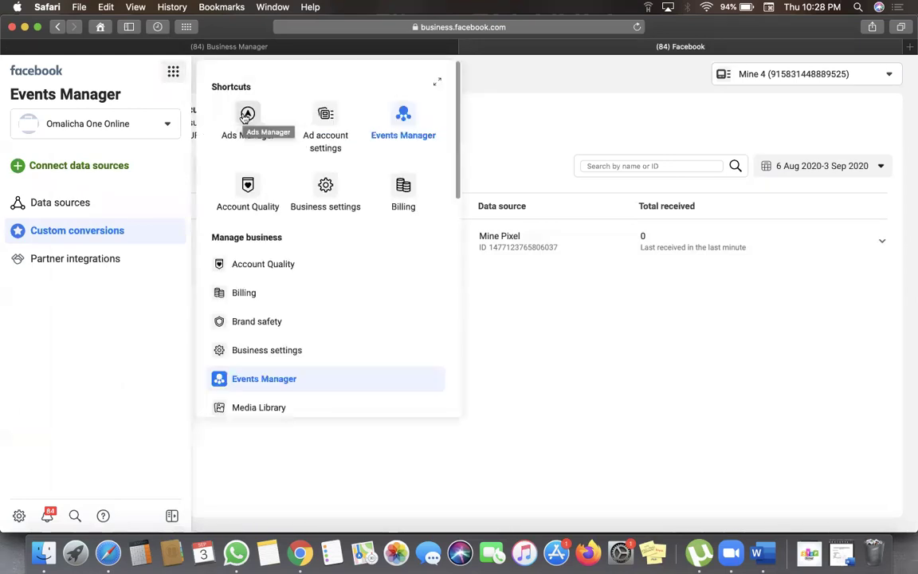
{"action": "left_click", "coordinate": [246, 116]}
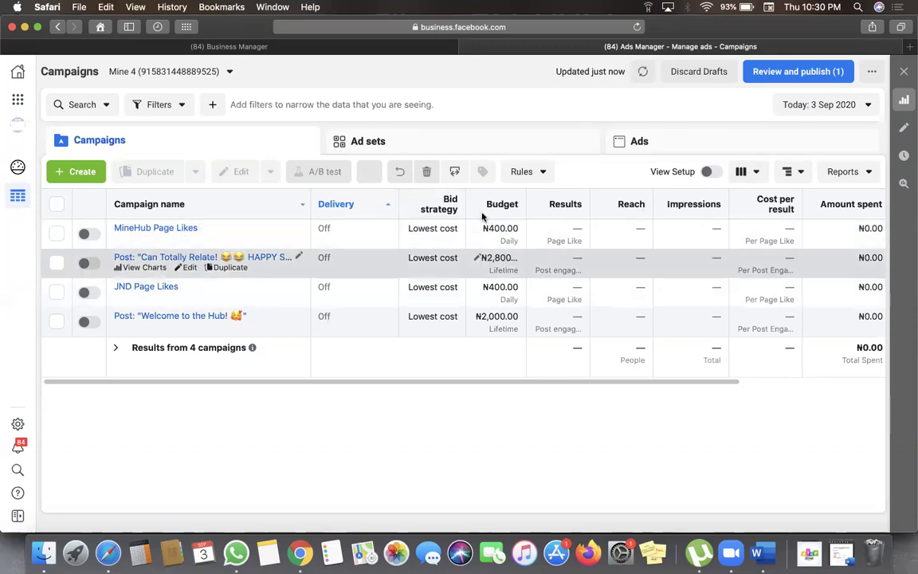
{"action": "left_click", "coordinate": [63, 177]}
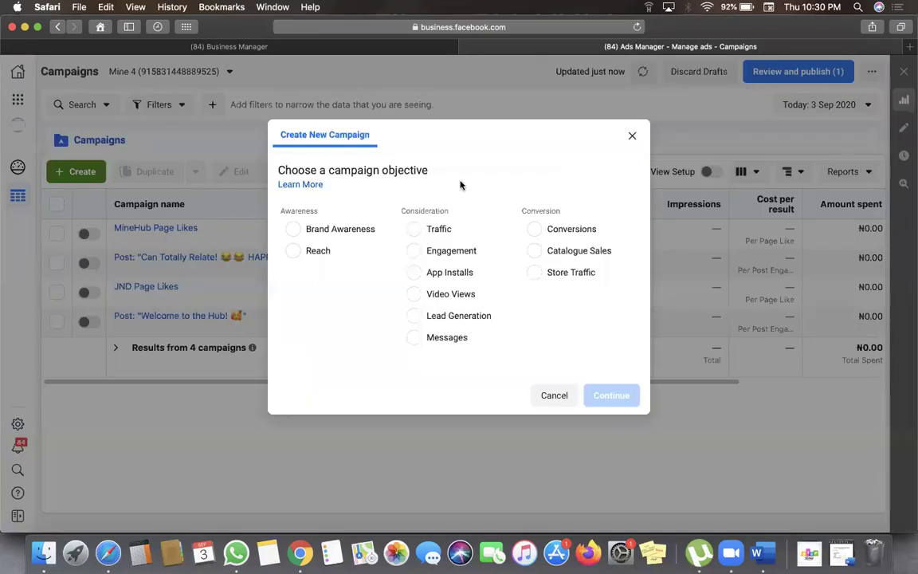
{"action": "left_click", "coordinate": [533, 230]}
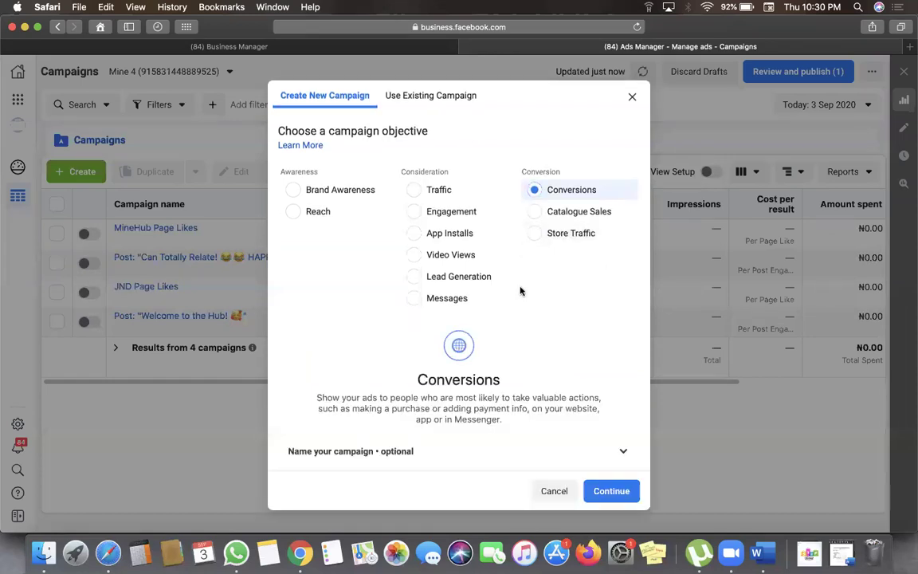
{"action": "scroll", "coordinate": [525, 297], "scroll_direction": "down", "scroll_amount": 1}
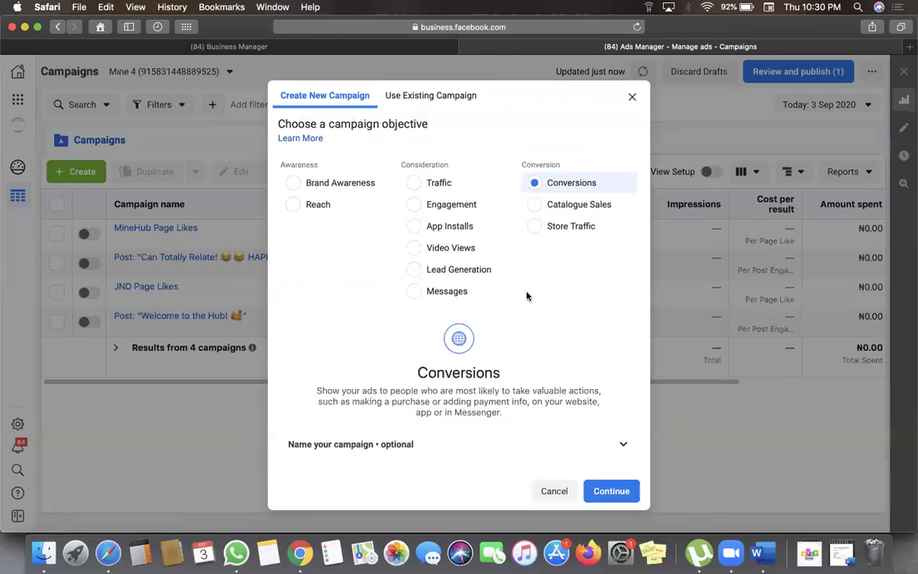
Expand the optional naming section and name the campaign Test
{"action": "left_click", "coordinate": [389, 445]}
{"action": "scroll", "coordinate": [388, 449], "scroll_direction": "down", "scroll_amount": 3}
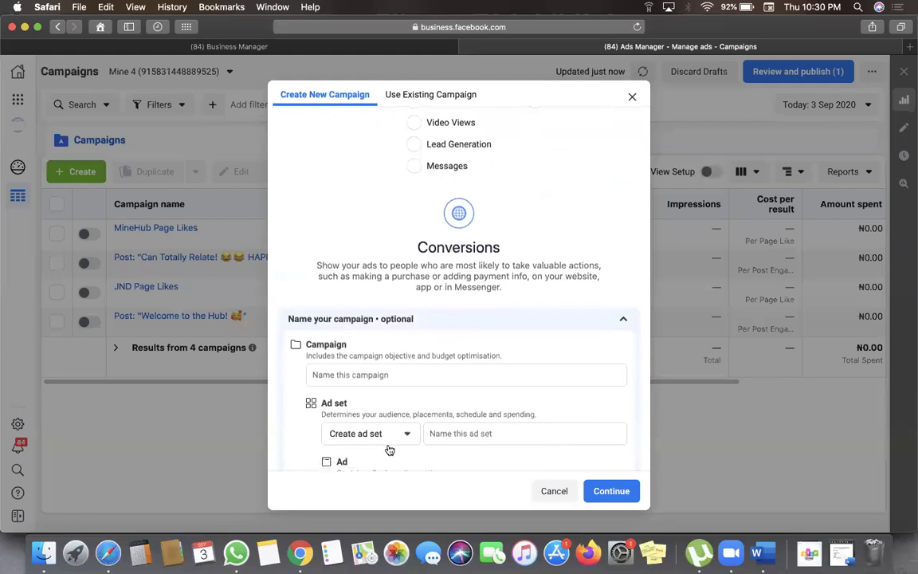
{"action": "scroll", "coordinate": [386, 363], "scroll_direction": "up", "scroll_amount": 1}
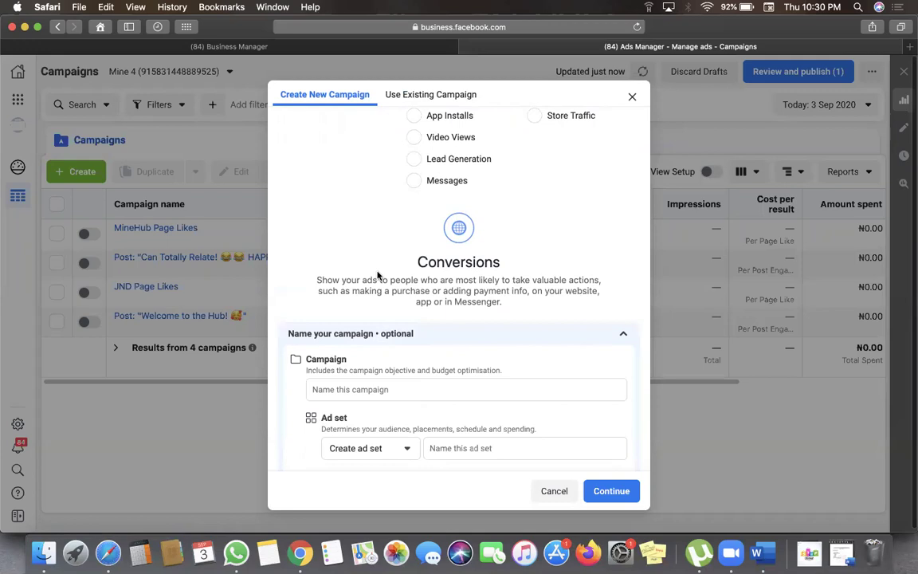
{"action": "scroll", "coordinate": [378, 274], "scroll_direction": "up", "scroll_amount": 3}
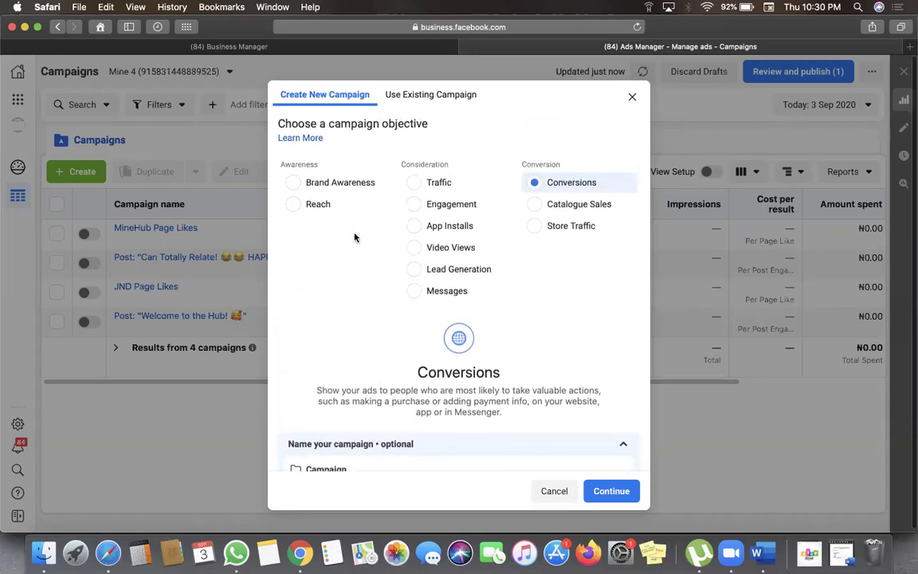
{"action": "scroll", "coordinate": [345, 196], "scroll_direction": "down", "scroll_amount": 5}
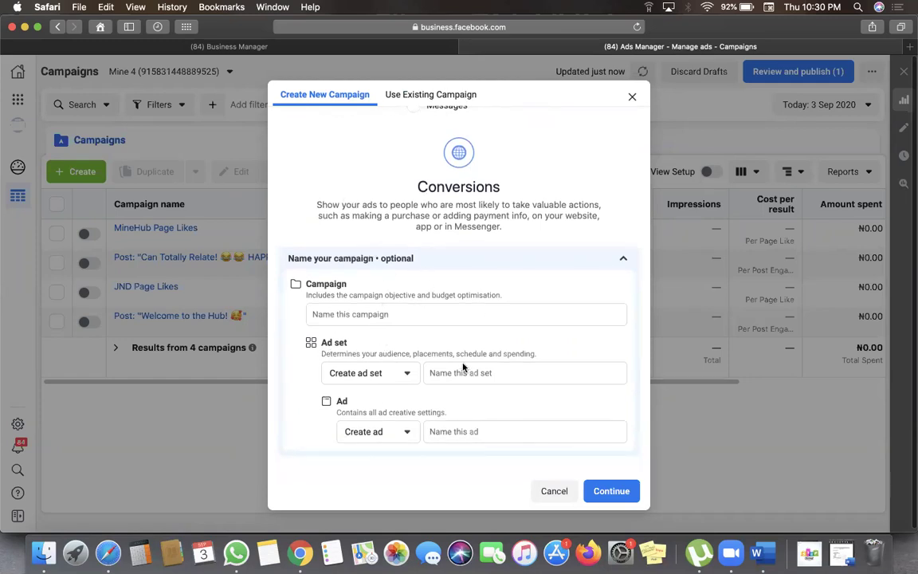
{"action": "scroll", "coordinate": [462, 366], "scroll_direction": "up", "scroll_amount": 5}
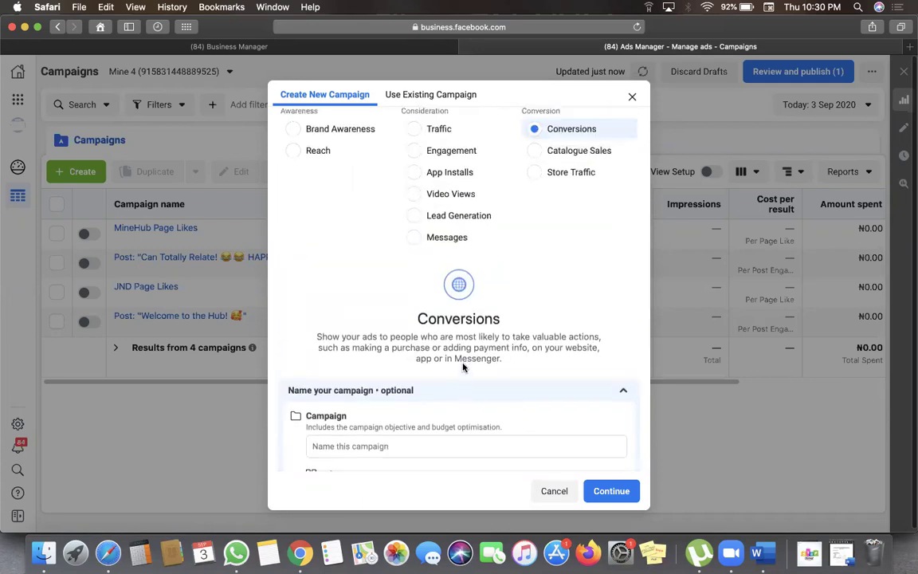
{"action": "scroll", "coordinate": [463, 364], "scroll_direction": "down", "scroll_amount": 5}
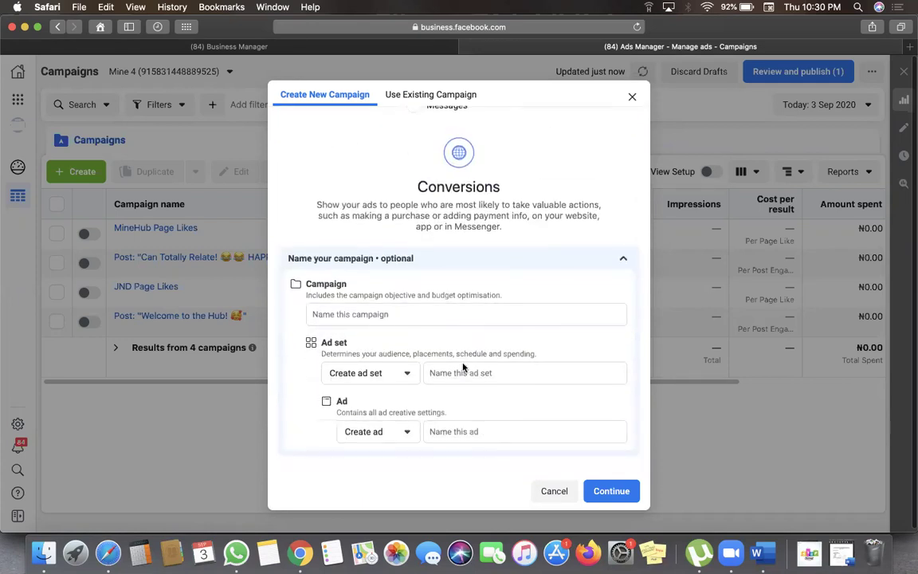
{"action": "left_click", "coordinate": [423, 317]}
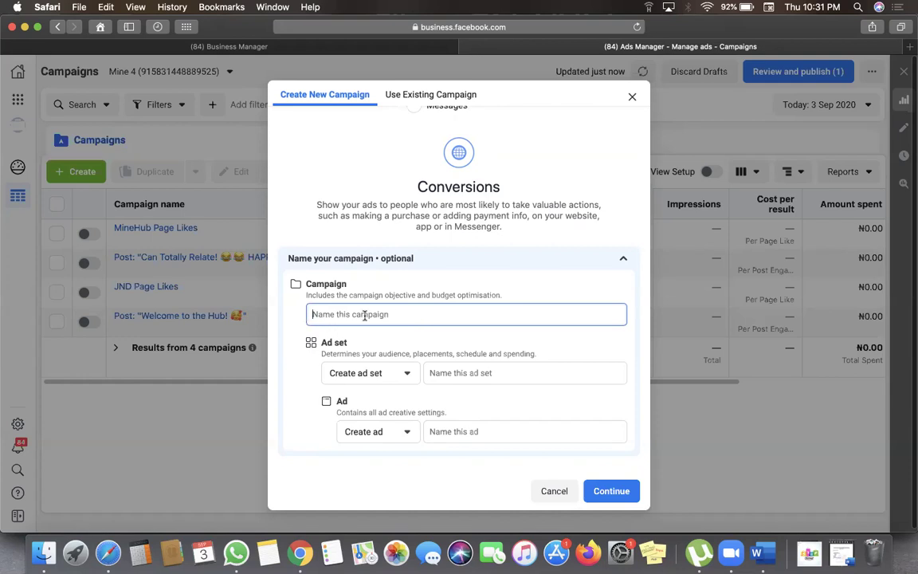
{"action": "type", "text": "Test"}
{"action": "left_click", "coordinate": [455, 372]}
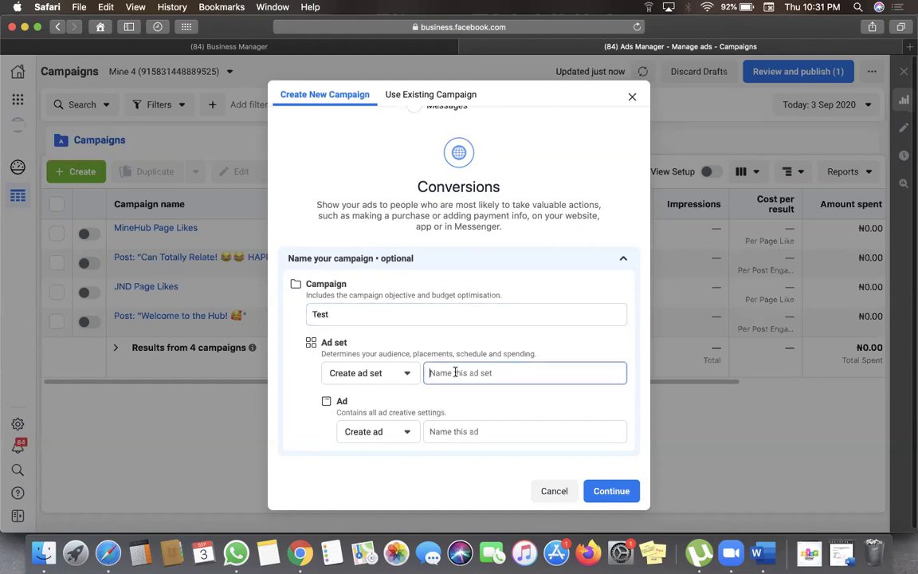
{"action": "left_click", "coordinate": [332, 316]}
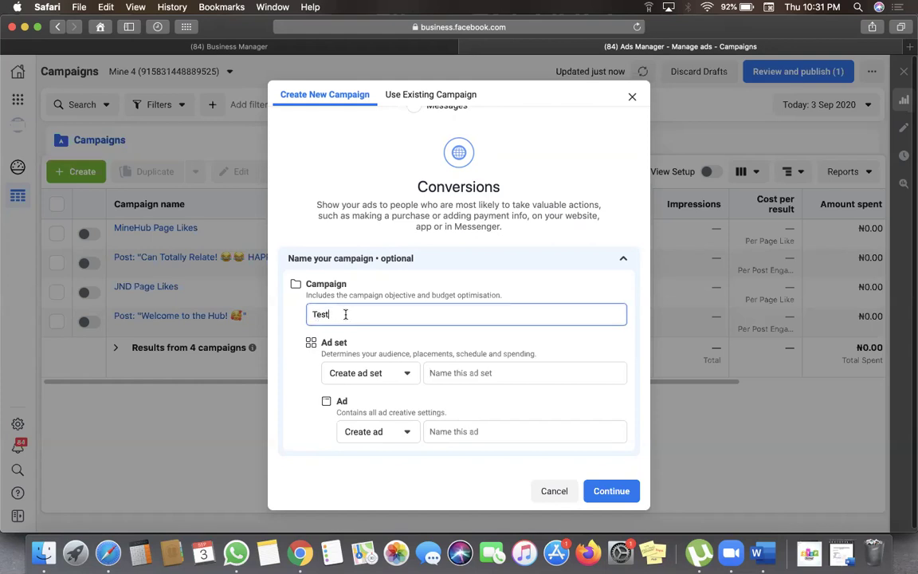
Name the ad set Adset and the ad Ads, and continue to the campaign draft
{"action": "left_click", "coordinate": [443, 376]}
{"action": "type", "text": "Adset"}
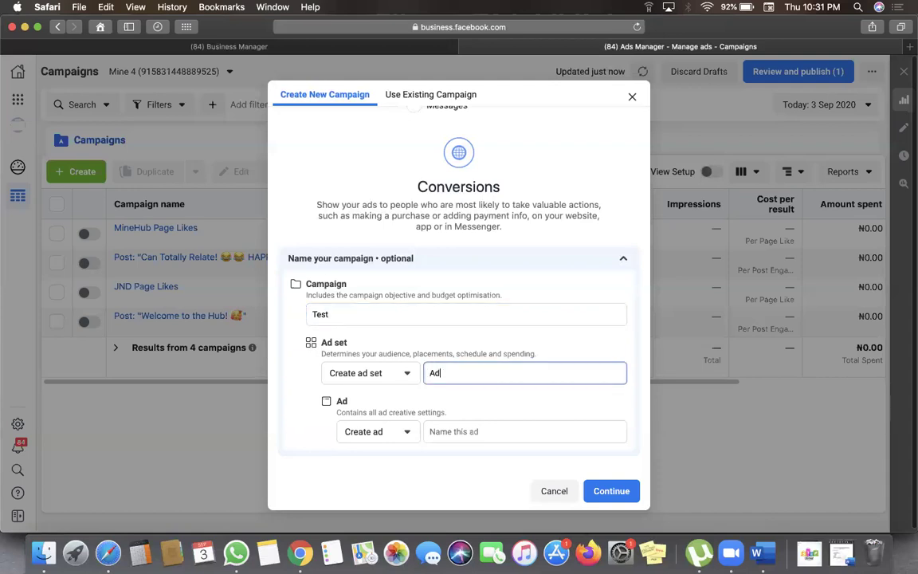
{"action": "left_click", "coordinate": [457, 430]}
{"action": "type", "text": "Ad"}
{"action": "left_click", "coordinate": [618, 489]}
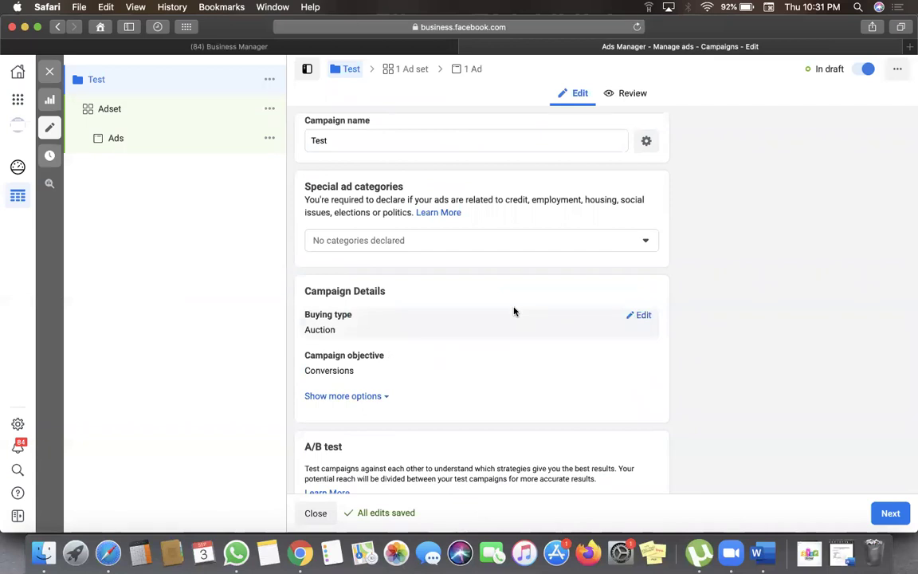
Set the Test campaign's daily budget to 4,000 NGN under Campaign budget optimisation
{"action": "scroll", "coordinate": [513, 311], "scroll_direction": "down", "scroll_amount": 5}
{"action": "scroll", "coordinate": [514, 311], "scroll_direction": "up", "scroll_amount": 6}
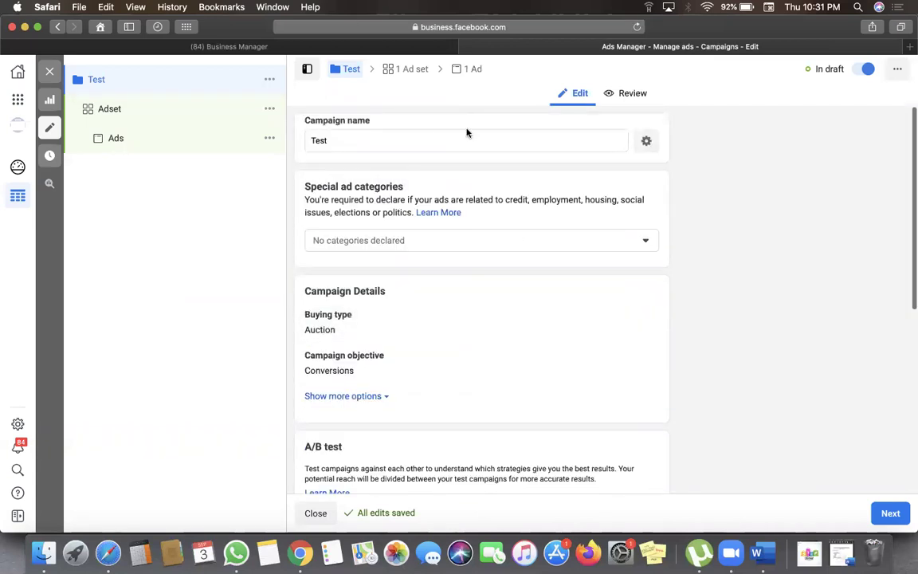
{"action": "scroll", "coordinate": [467, 297], "scroll_direction": "down", "scroll_amount": 2}
{"action": "scroll", "coordinate": [467, 296], "scroll_direction": "up", "scroll_amount": 2}
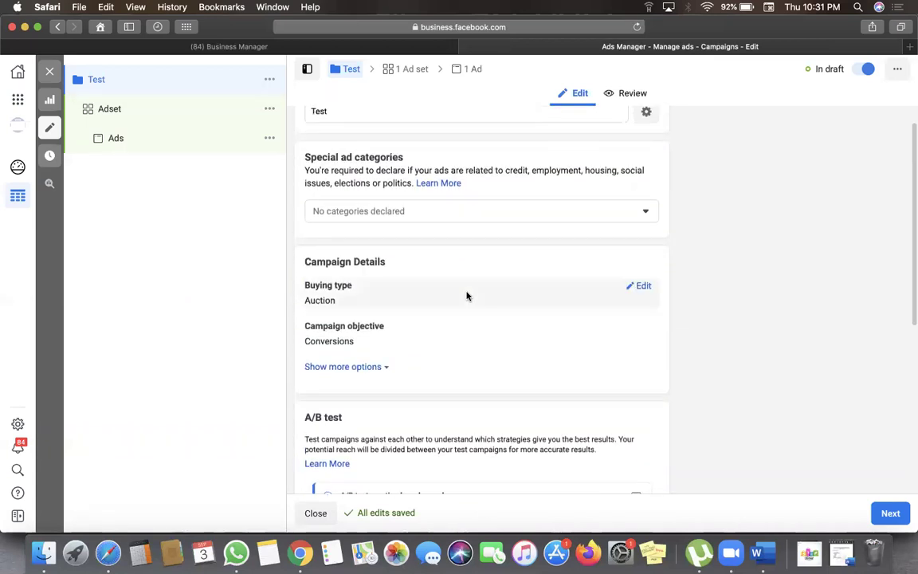
{"action": "scroll", "coordinate": [467, 297], "scroll_direction": "down", "scroll_amount": 4}
{"action": "scroll", "coordinate": [467, 297], "scroll_direction": "down", "scroll_amount": 2}
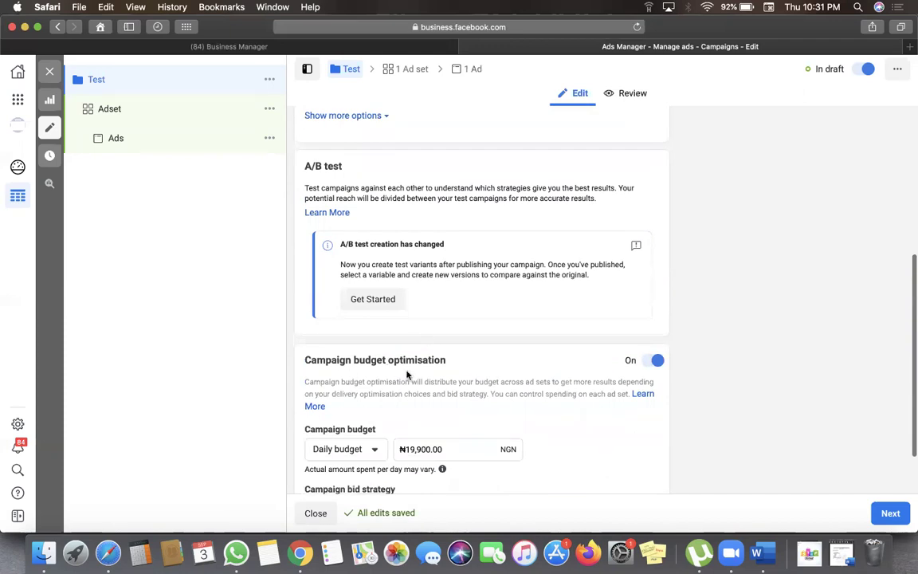
{"action": "scroll", "coordinate": [470, 382], "scroll_direction": "down", "scroll_amount": 2}
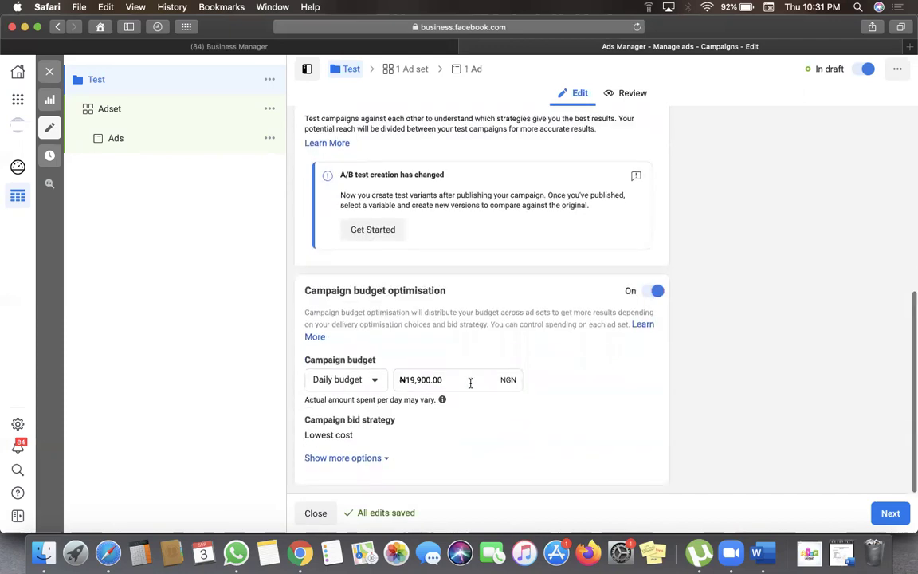
{"action": "left_click_drag", "start_coordinate": [444, 384], "coordinate": [392, 382]}
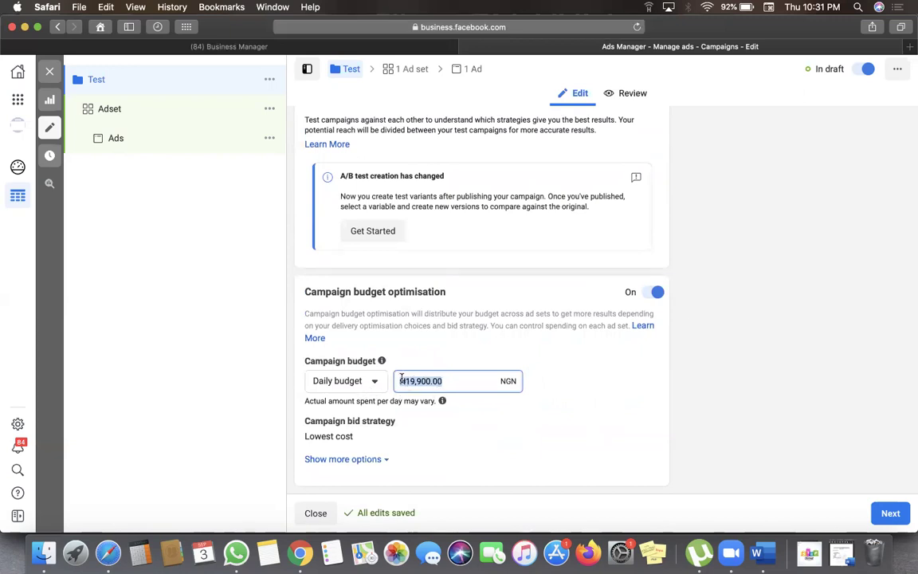
{"action": "type", "text": "4000"}
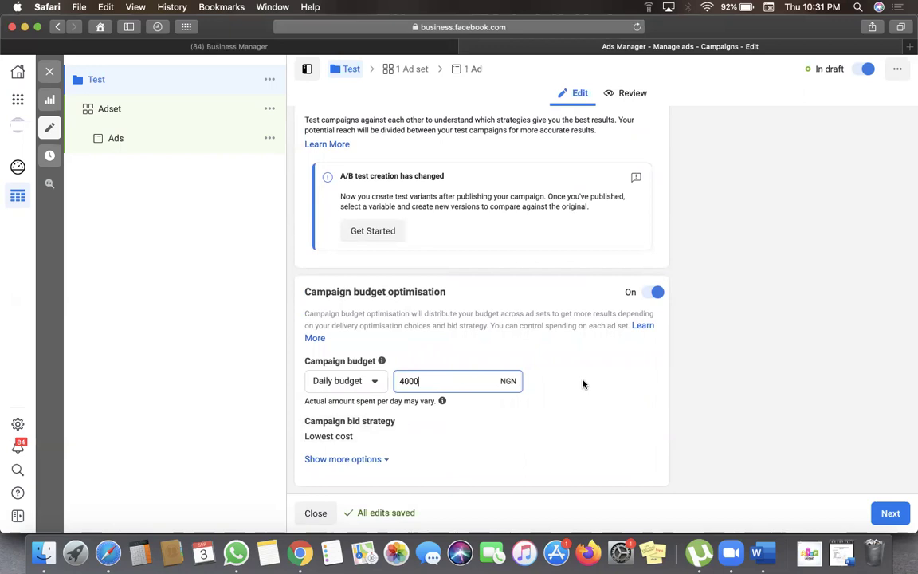
{"action": "left_click", "coordinate": [584, 381]}
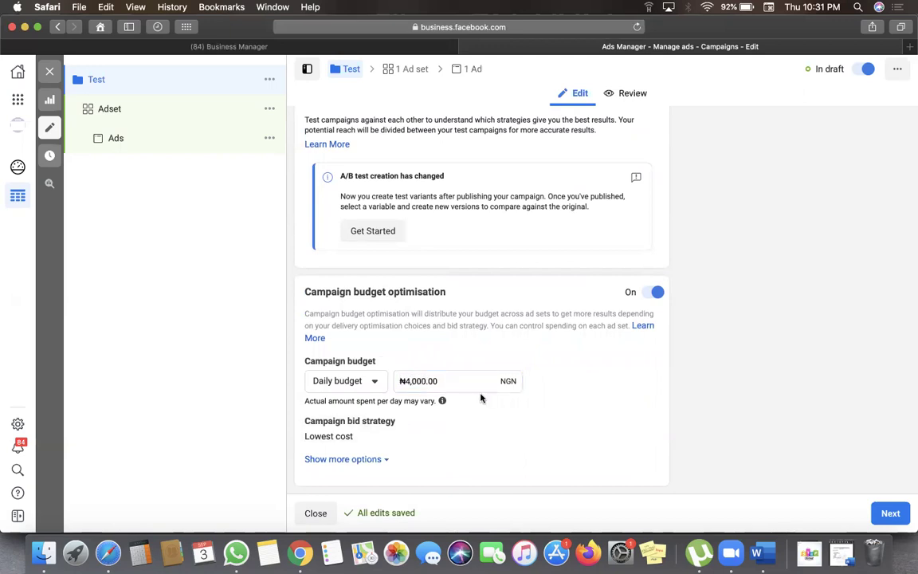
{"action": "scroll", "coordinate": [447, 384], "scroll_direction": "up", "scroll_amount": 5}
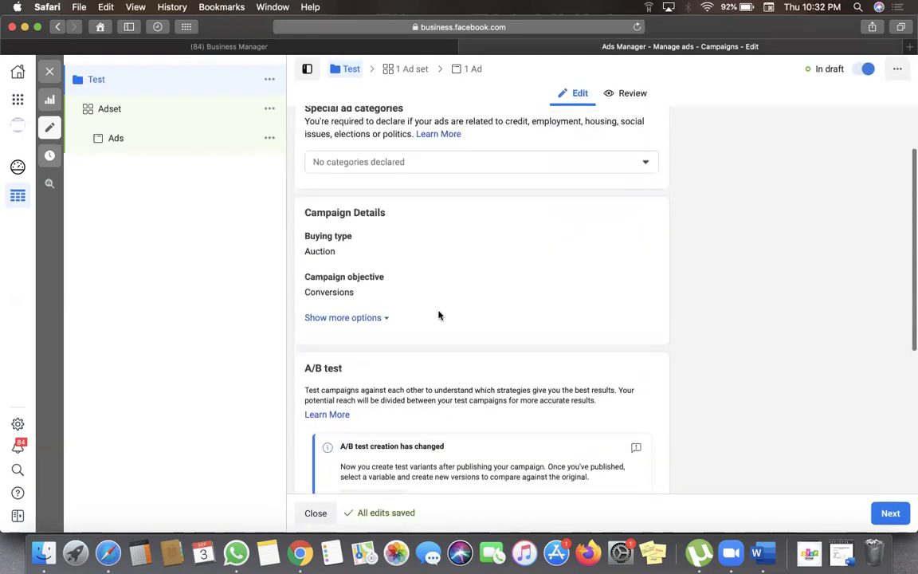
{"action": "scroll", "coordinate": [378, 359], "scroll_direction": "up", "scroll_amount": 1}
{"action": "scroll", "coordinate": [378, 359], "scroll_direction": "down", "scroll_amount": 5}
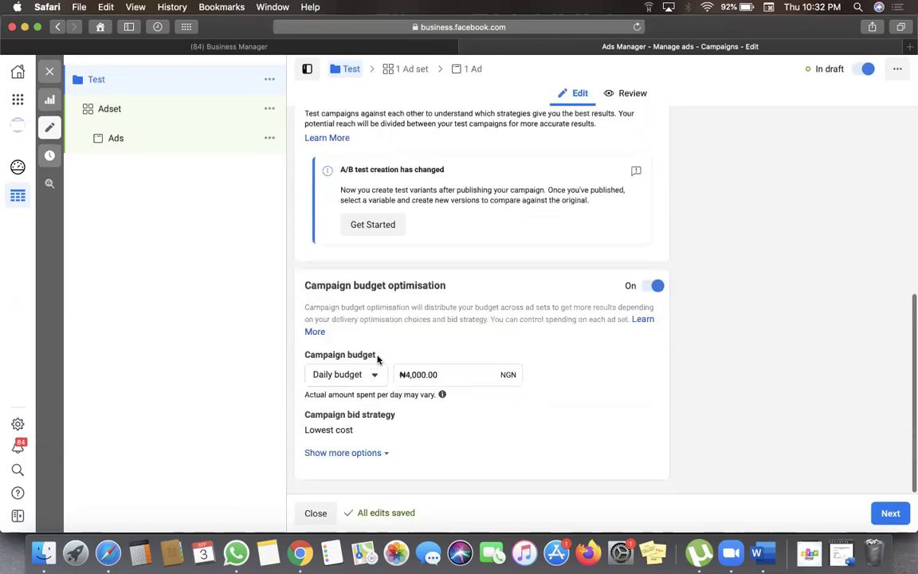
{"action": "mouse_move", "coordinate": [381, 361]}
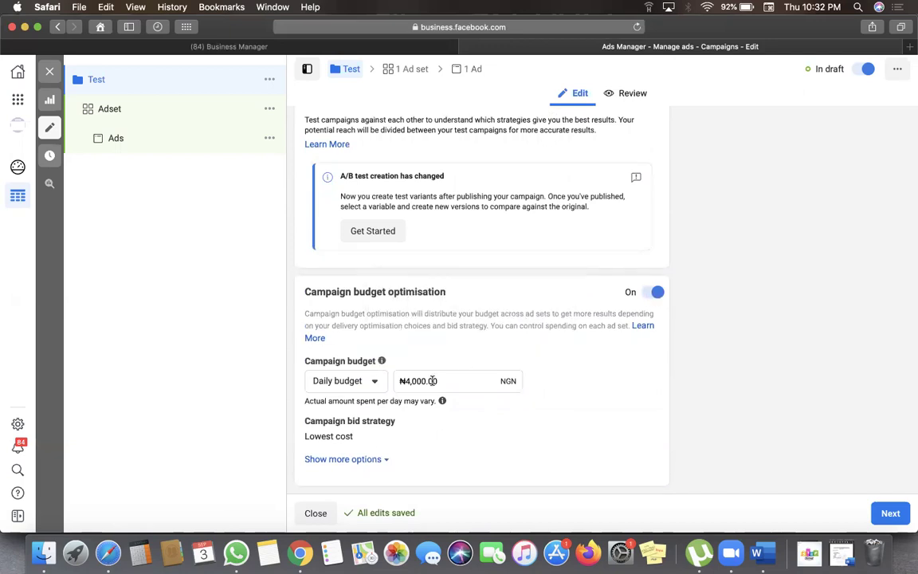
Open the settings of the ad set Adset and clear its Orders conversion event
{"action": "left_click", "coordinate": [114, 110]}
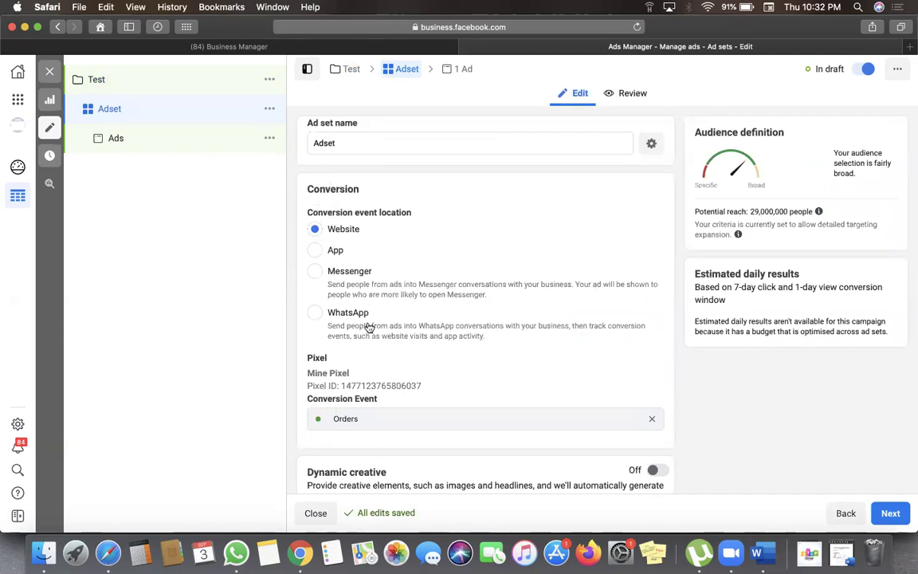
{"action": "scroll", "coordinate": [386, 303], "scroll_direction": "down", "scroll_amount": 3}
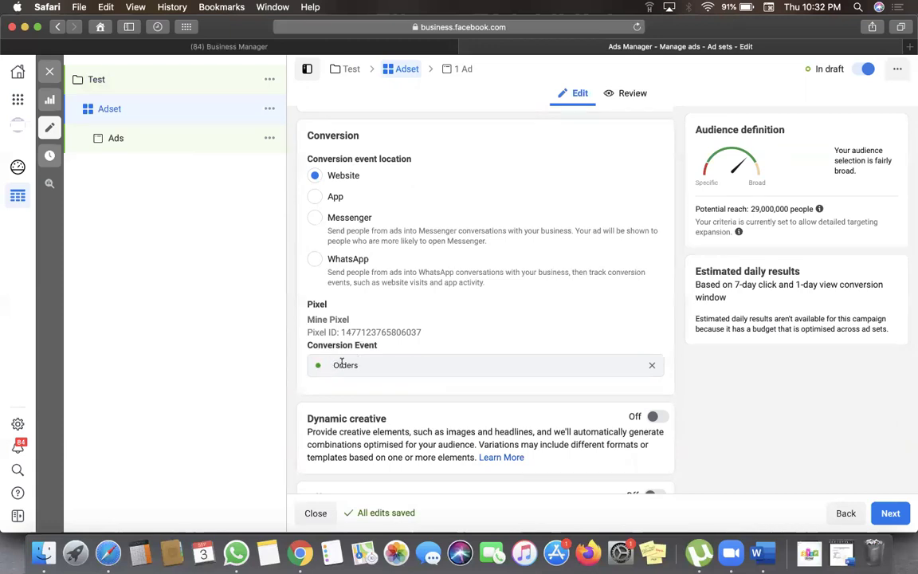
{"action": "left_click", "coordinate": [365, 364]}
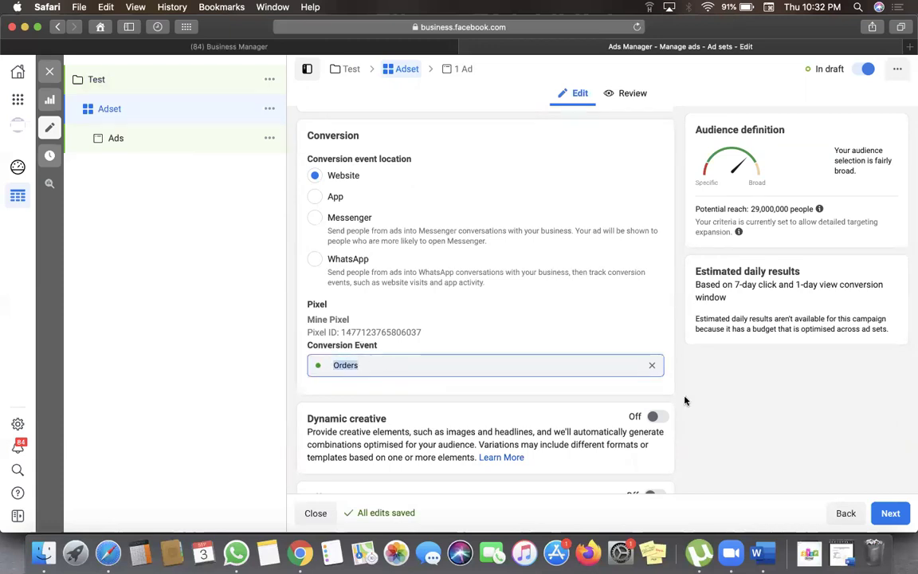
{"action": "left_click", "coordinate": [653, 368]}
{"action": "left_click", "coordinate": [652, 368]}
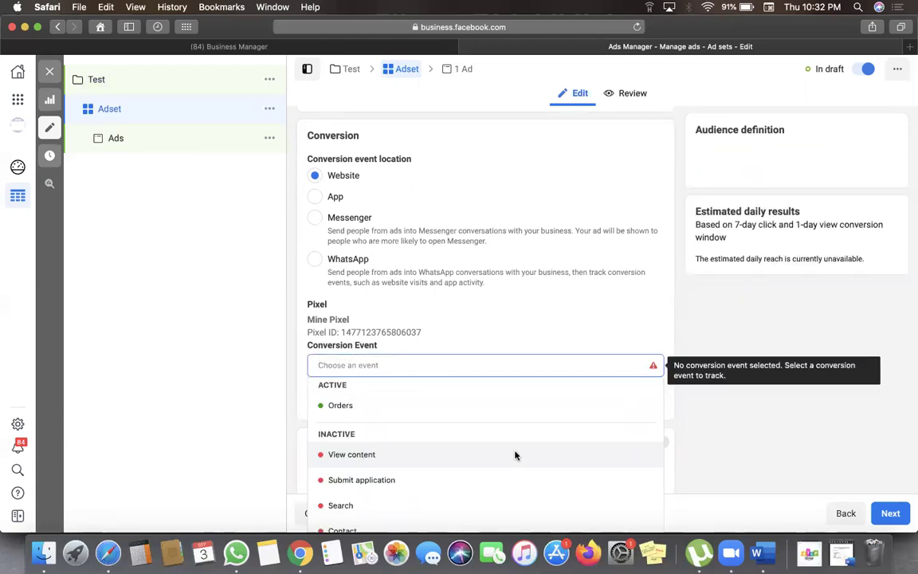
{"action": "left_click", "coordinate": [563, 311]}
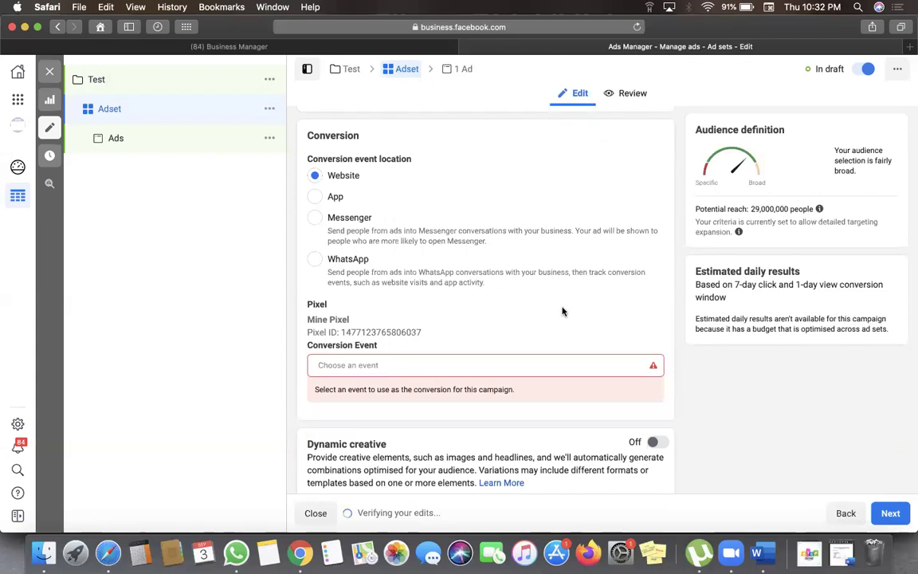
Select the active Orders custom conversion as the ad set's conversion event for Mine Pixel
{"action": "left_click", "coordinate": [365, 365]}
{"action": "scroll", "coordinate": [404, 444], "scroll_direction": "down", "scroll_amount": 5}
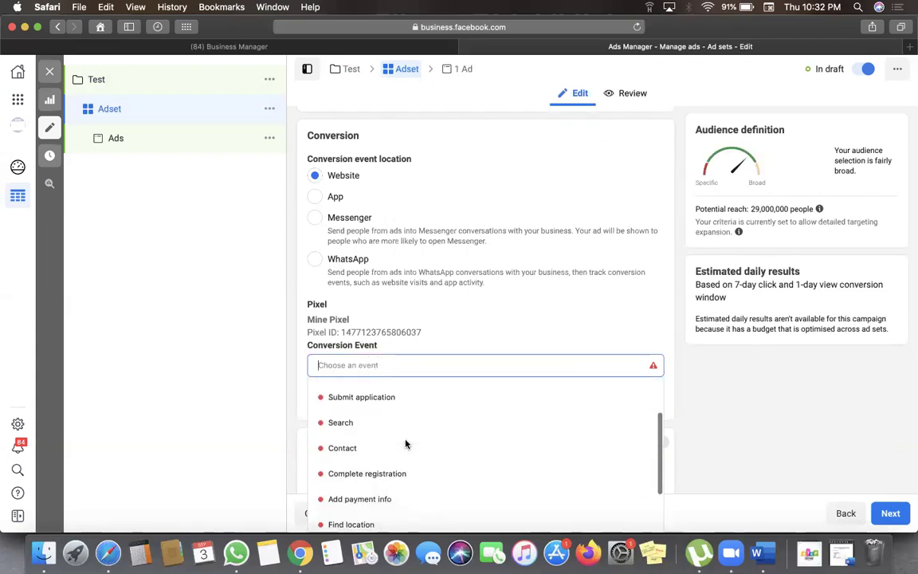
{"action": "scroll", "coordinate": [358, 460], "scroll_direction": "up", "scroll_amount": 5}
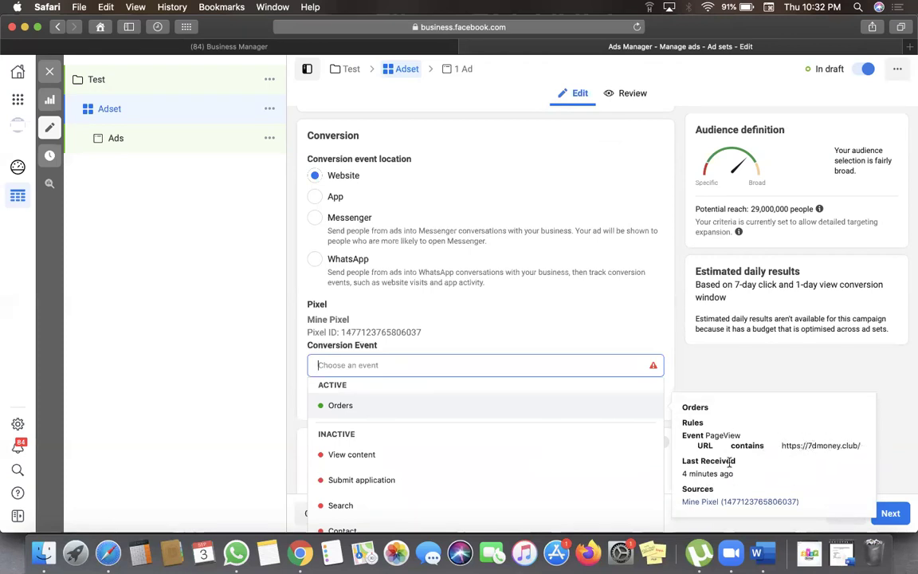
{"action": "mouse_move", "coordinate": [412, 415]}
{"action": "mouse_move", "coordinate": [348, 415]}
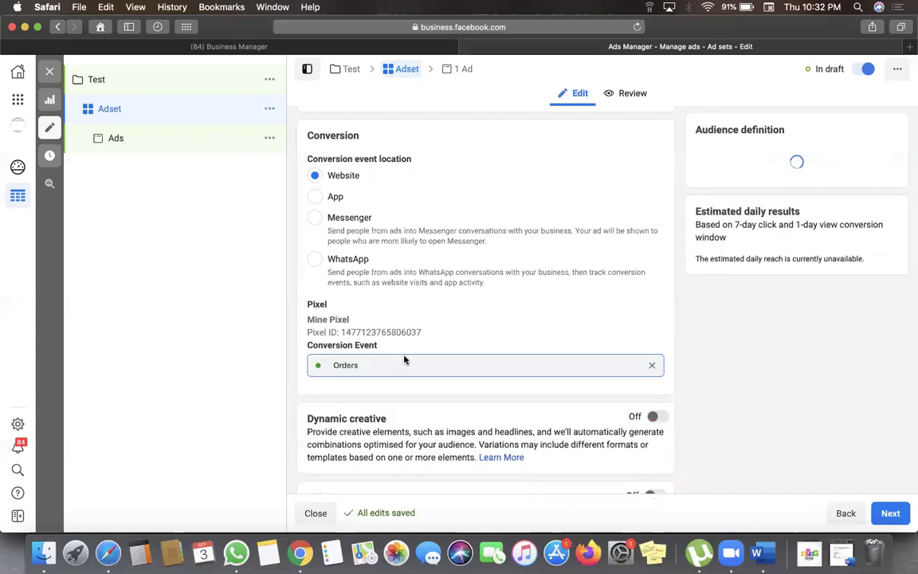
Set the ad set's audience location targeting to People living in this location
{"action": "scroll", "coordinate": [430, 287], "scroll_direction": "down", "scroll_amount": 4}
{"action": "scroll", "coordinate": [430, 287], "scroll_direction": "down", "scroll_amount": 7}
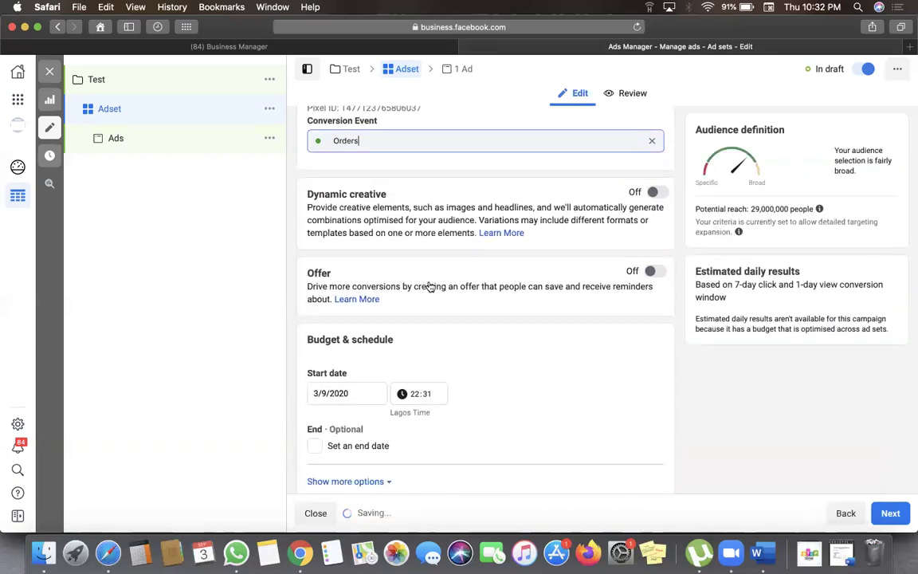
{"action": "scroll", "coordinate": [430, 287], "scroll_direction": "down", "scroll_amount": 5}
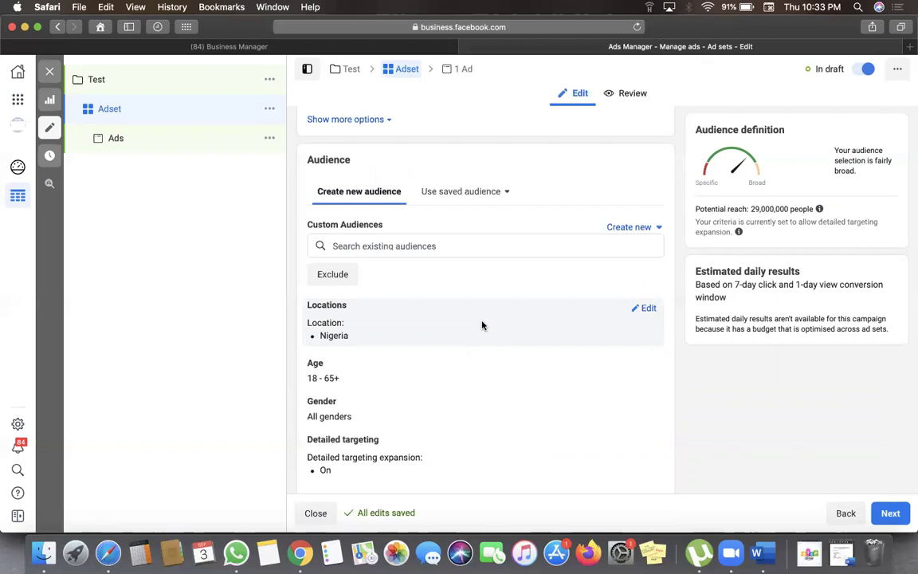
{"action": "left_click", "coordinate": [646, 308]}
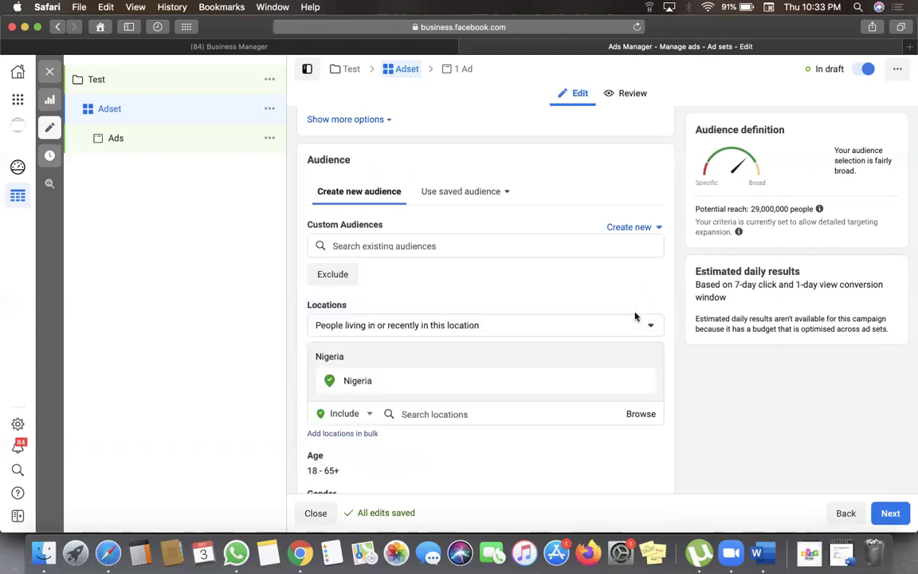
{"action": "left_click", "coordinate": [502, 329]}
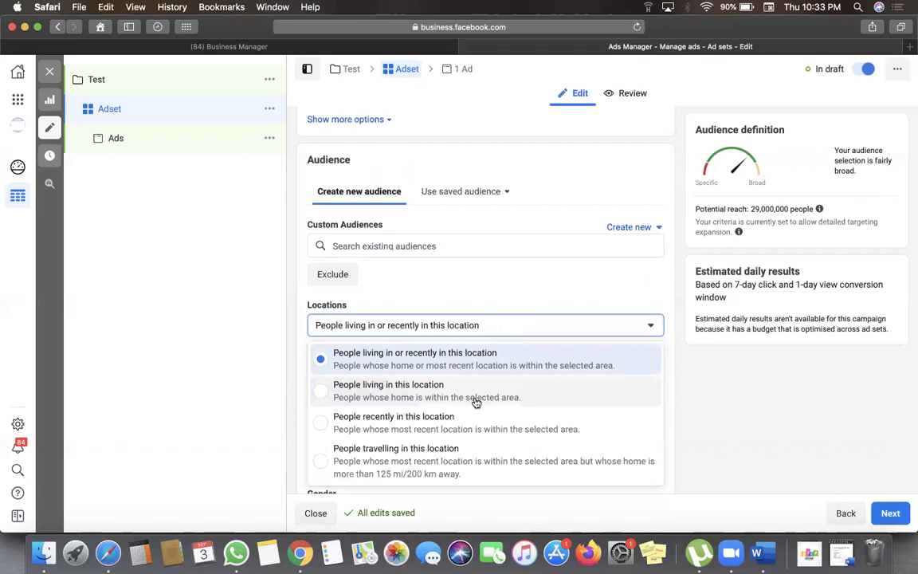
{"action": "left_click", "coordinate": [475, 402]}
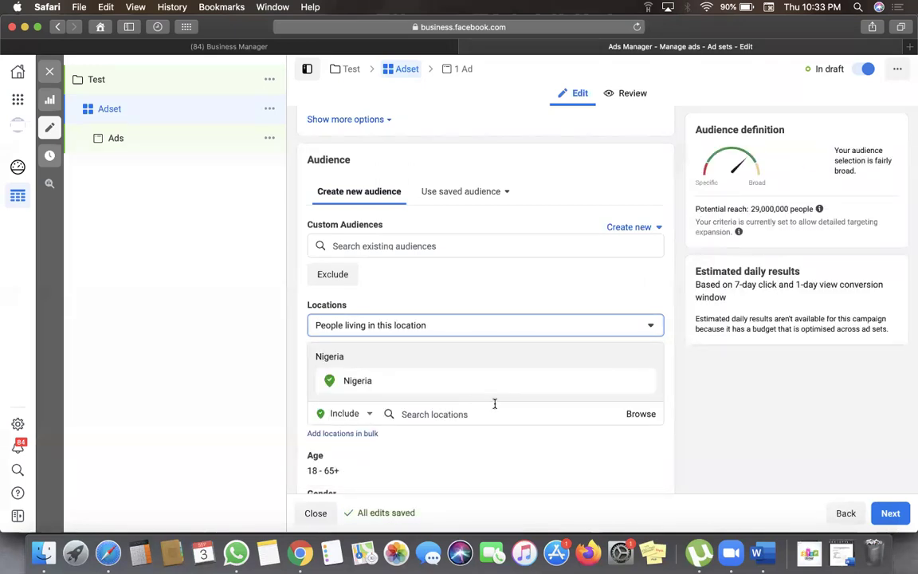
Replace Nigeria with the county-level Lagos, Nigeria entry as the audience's included location
{"action": "mouse_move", "coordinate": [462, 381]}
{"action": "left_click", "coordinate": [525, 414]}
{"action": "left_click", "coordinate": [452, 397]}
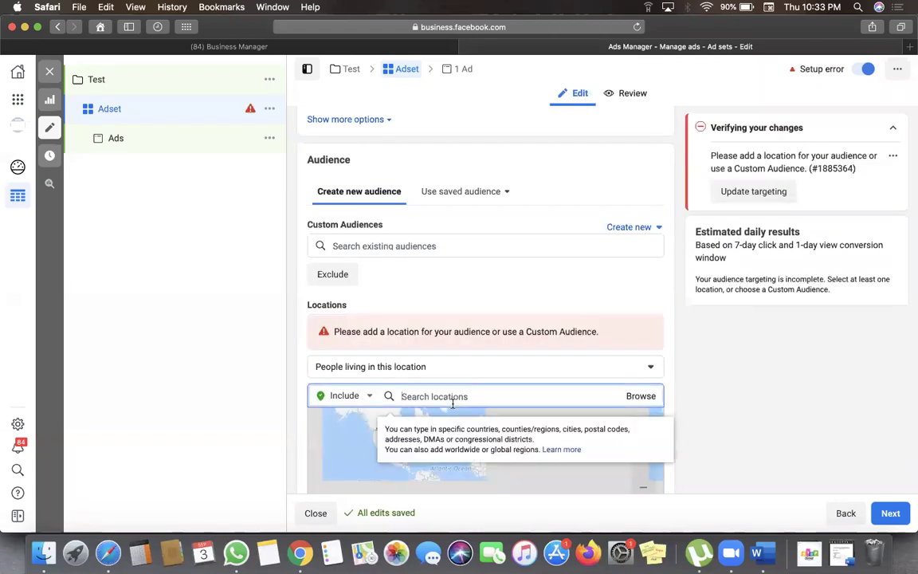
{"action": "type", "text": "La"}
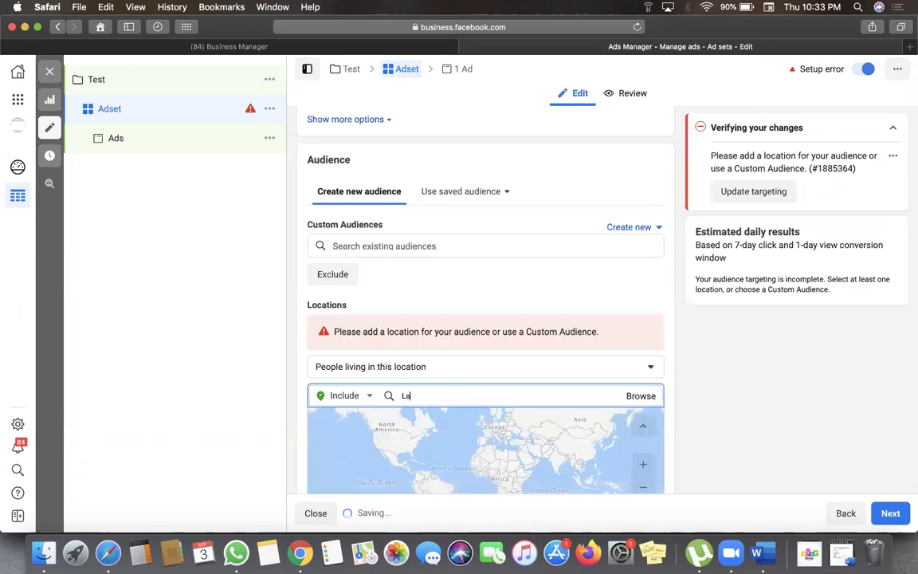
{"action": "type", "text": "gos"}
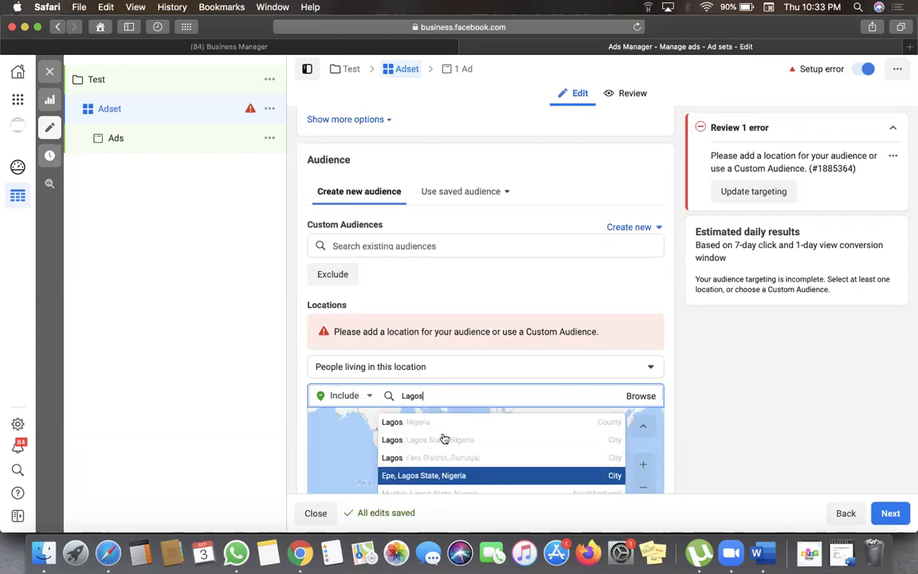
{"action": "left_click", "coordinate": [438, 421]}
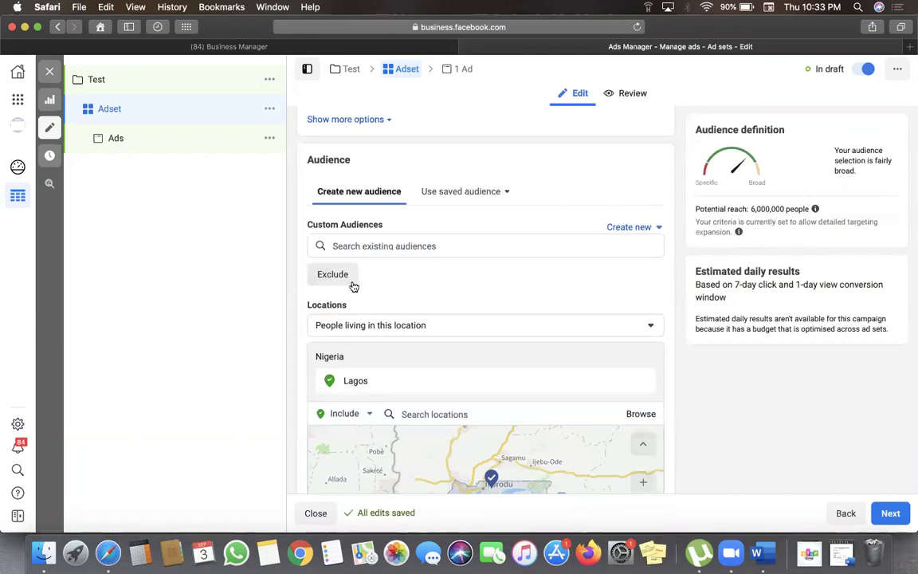
Add the interests Skin care, Natural skin care, Beauty, Beautiful Skin and Facial to the audience's detailed targeting
{"action": "scroll", "coordinate": [354, 286], "scroll_direction": "down", "scroll_amount": 2}
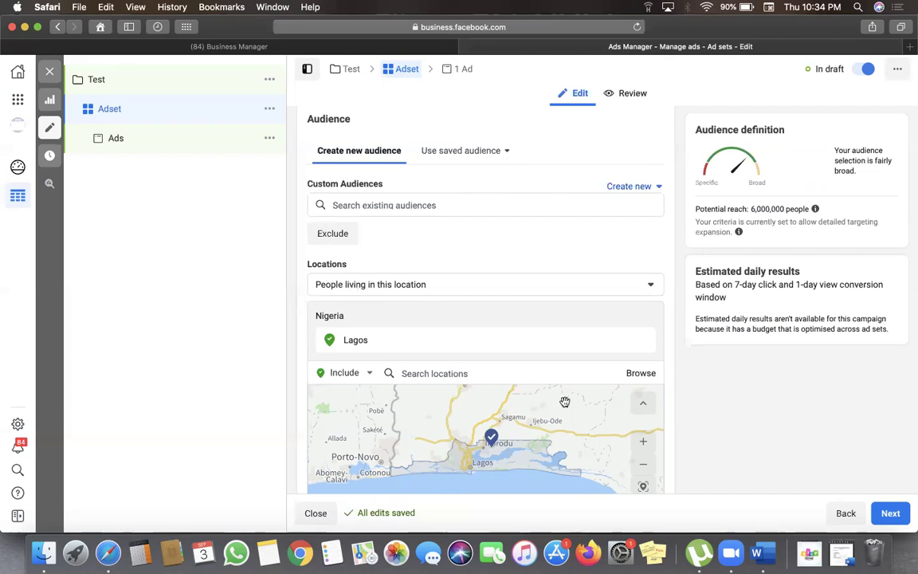
{"action": "scroll", "coordinate": [542, 413], "scroll_direction": "down", "scroll_amount": 3}
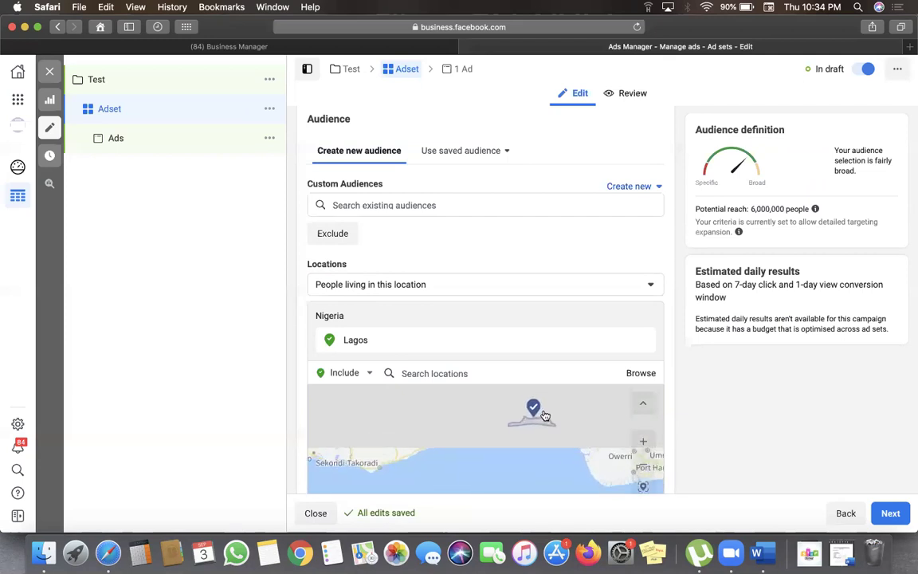
{"action": "scroll", "coordinate": [542, 413], "scroll_direction": "up", "scroll_amount": 2}
{"action": "scroll", "coordinate": [510, 311], "scroll_direction": "down", "scroll_amount": 3}
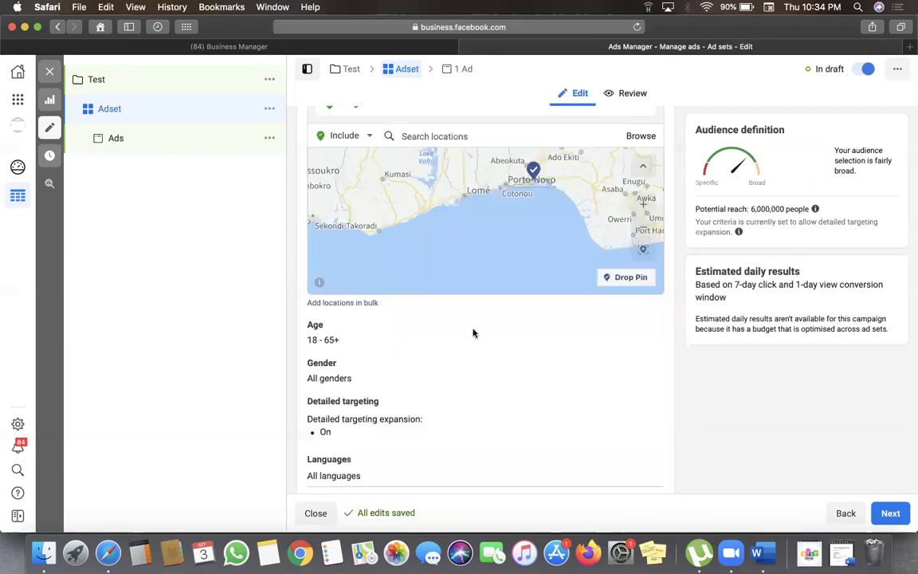
{"action": "mouse_move", "coordinate": [330, 332]}
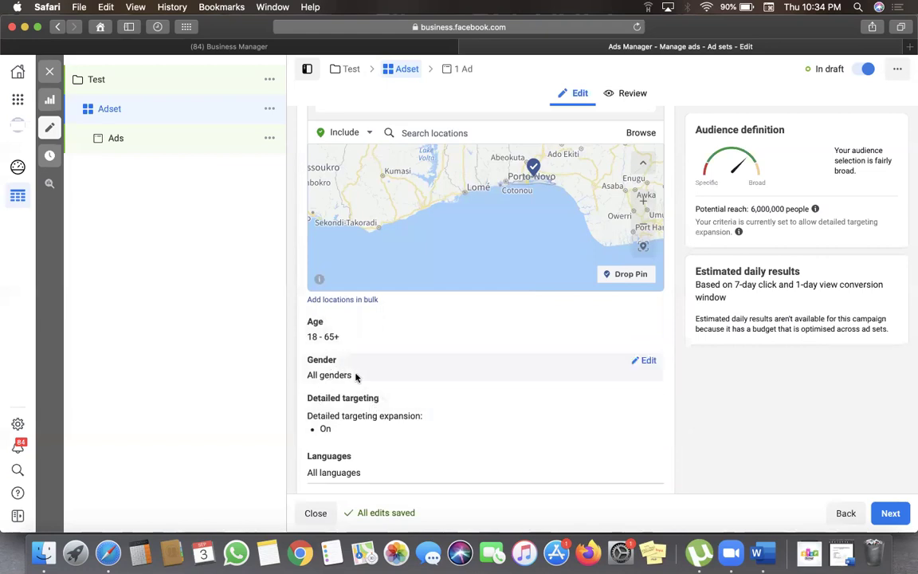
{"action": "scroll", "coordinate": [364, 398], "scroll_direction": "down", "scroll_amount": 2}
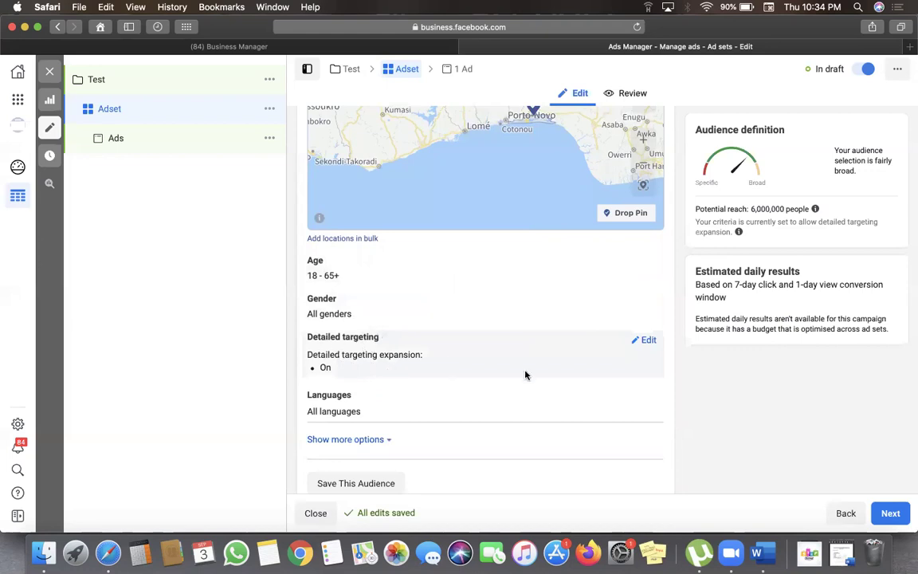
{"action": "left_click", "coordinate": [647, 342]}
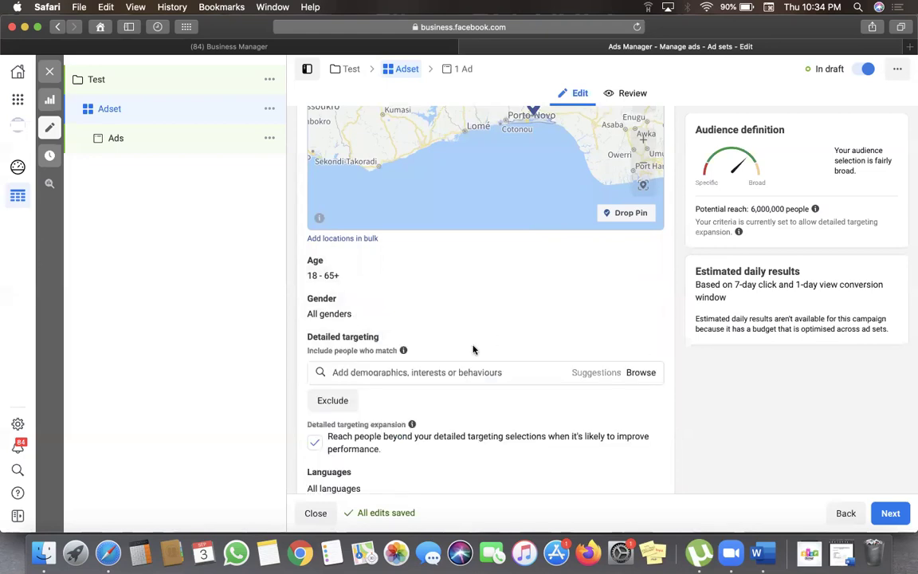
{"action": "left_click", "coordinate": [335, 371]}
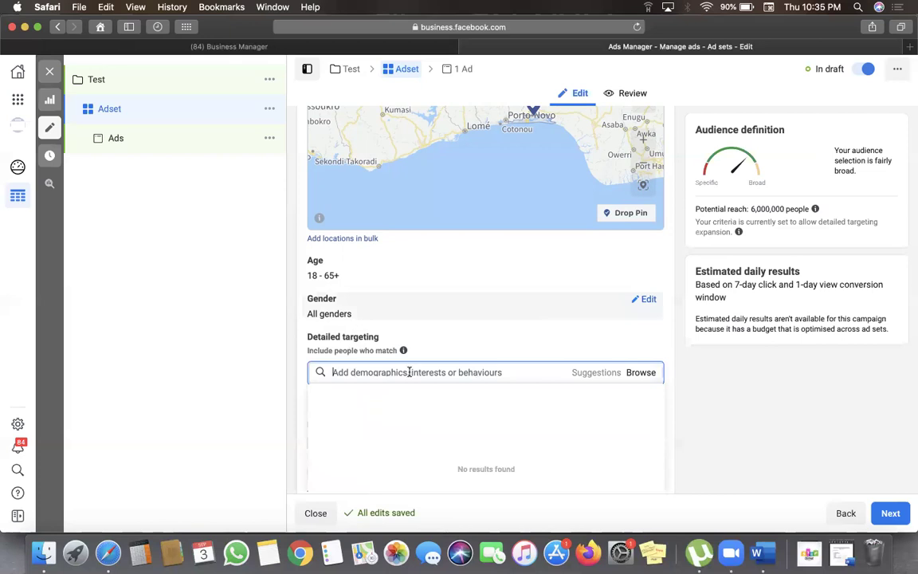
{"action": "type", "text": "skincare"}
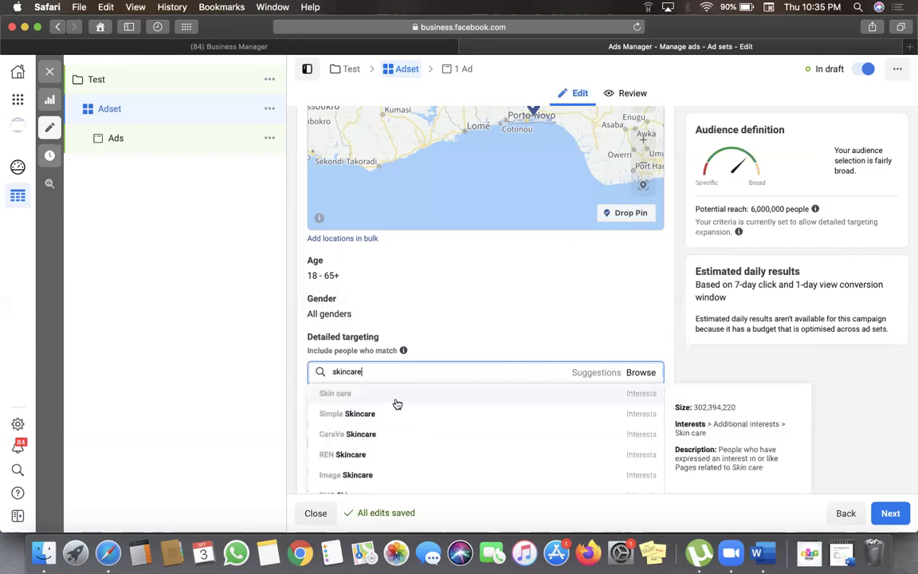
{"action": "left_click", "coordinate": [394, 399]}
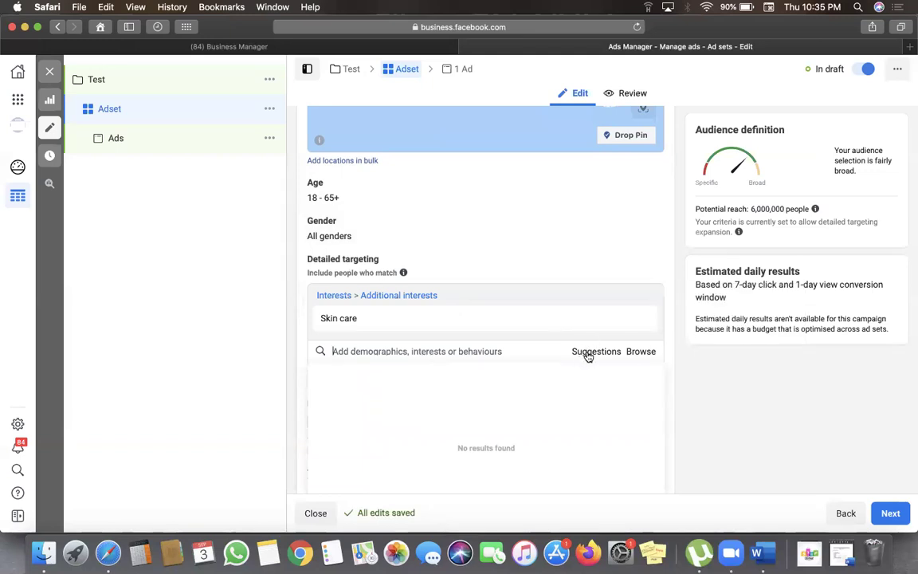
{"action": "left_click", "coordinate": [590, 352]}
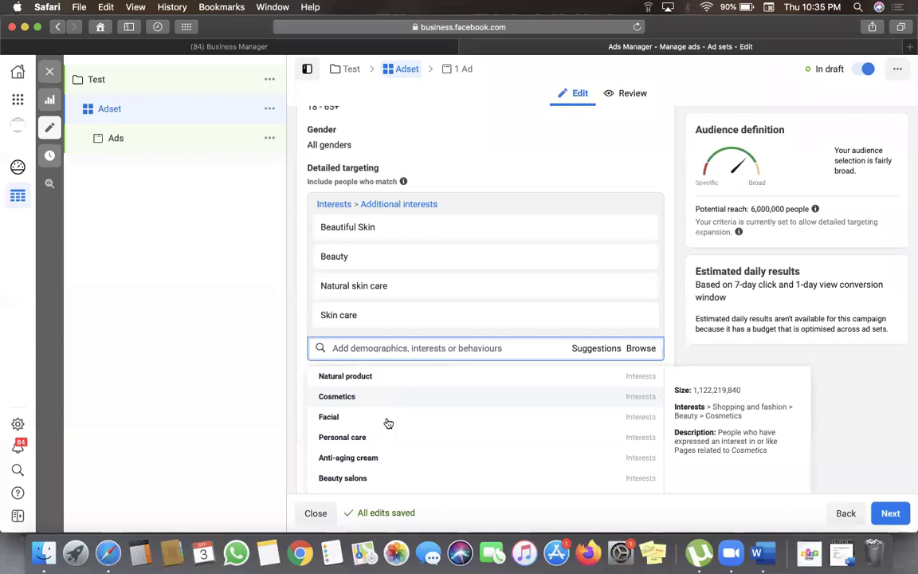
{"action": "left_click", "coordinate": [388, 422]}
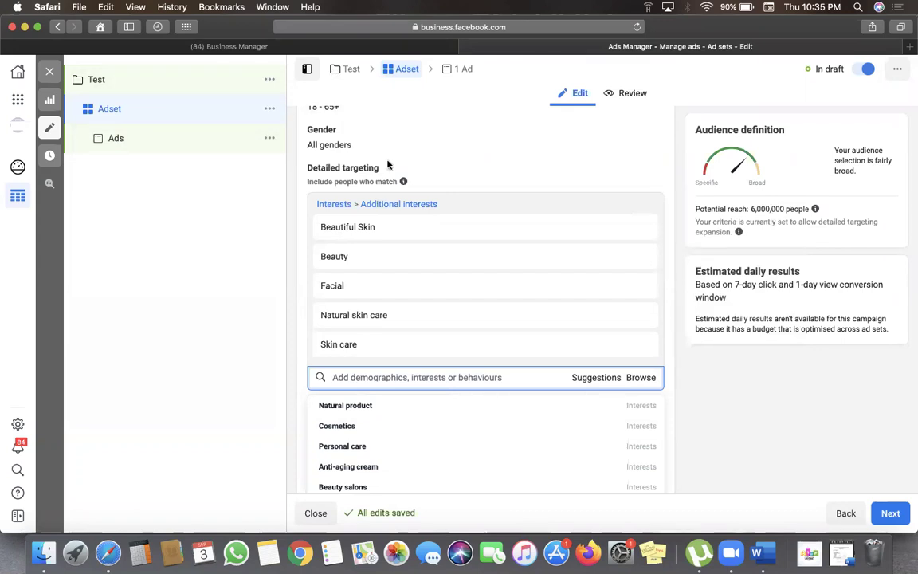
Remove all five skin and beauty interests from the audience's detailed targeting
{"action": "left_click", "coordinate": [642, 345]}
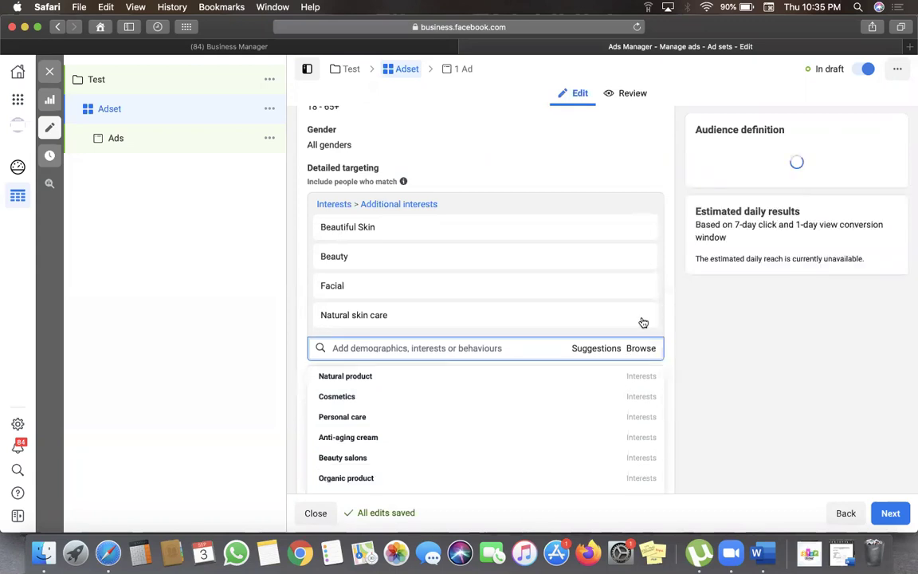
{"action": "left_click", "coordinate": [641, 314]}
{"action": "left_click", "coordinate": [642, 285]}
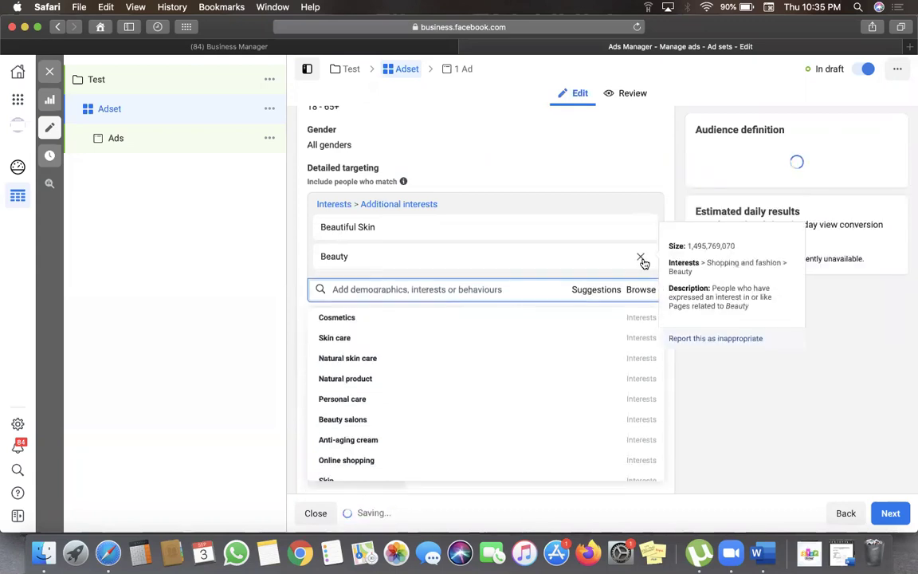
{"action": "left_click", "coordinate": [641, 259]}
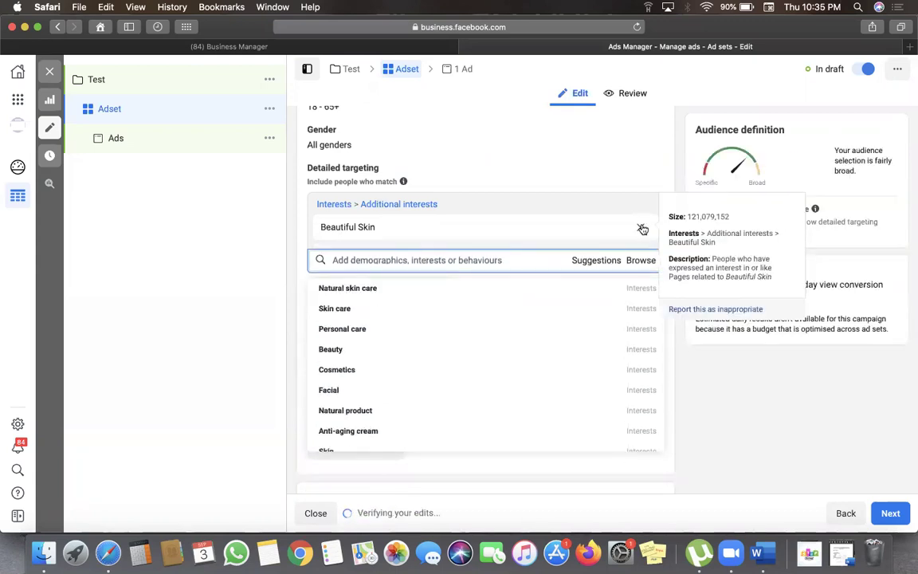
{"action": "left_click", "coordinate": [642, 229]}
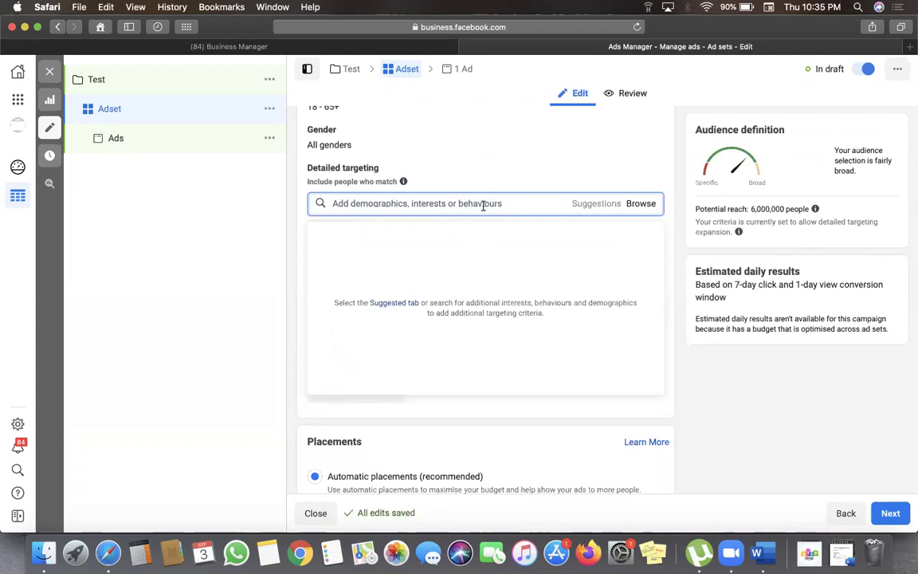
Add the interest Tablet computers to the detailed targeting and look through its related suggestions
{"action": "left_click", "coordinate": [435, 203]}
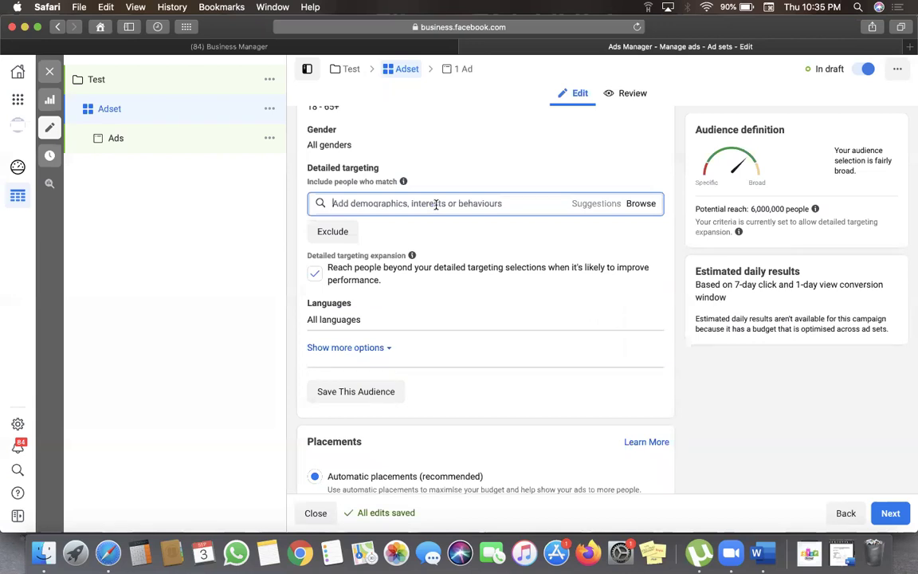
{"action": "type", "text": "table"}
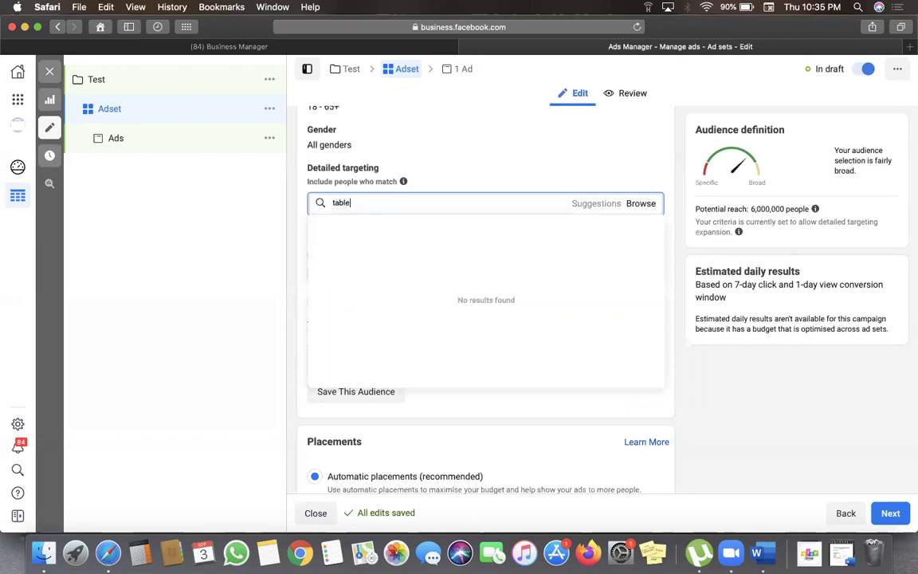
{"action": "type", "text": "t"}
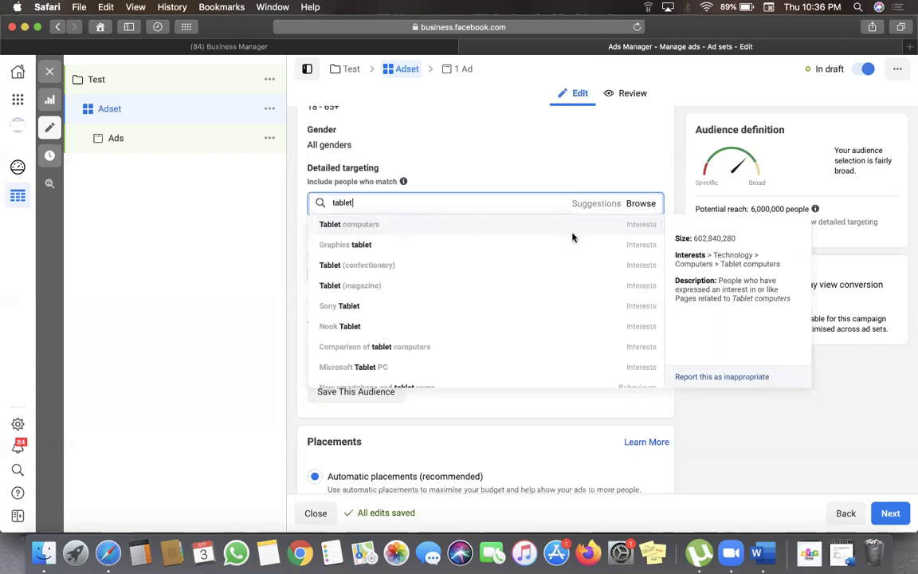
{"action": "left_click", "coordinate": [524, 234]}
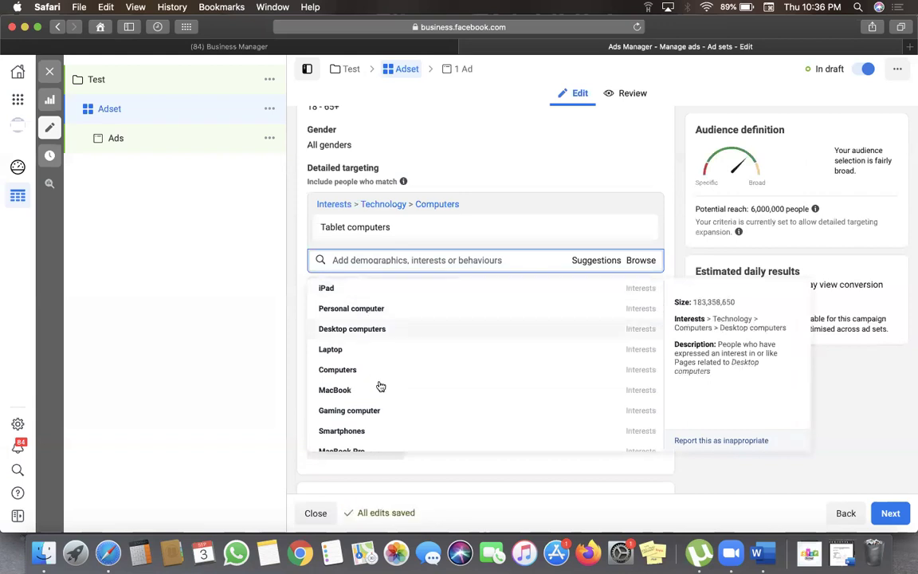
{"action": "scroll", "coordinate": [380, 387], "scroll_direction": "down", "scroll_amount": 10}
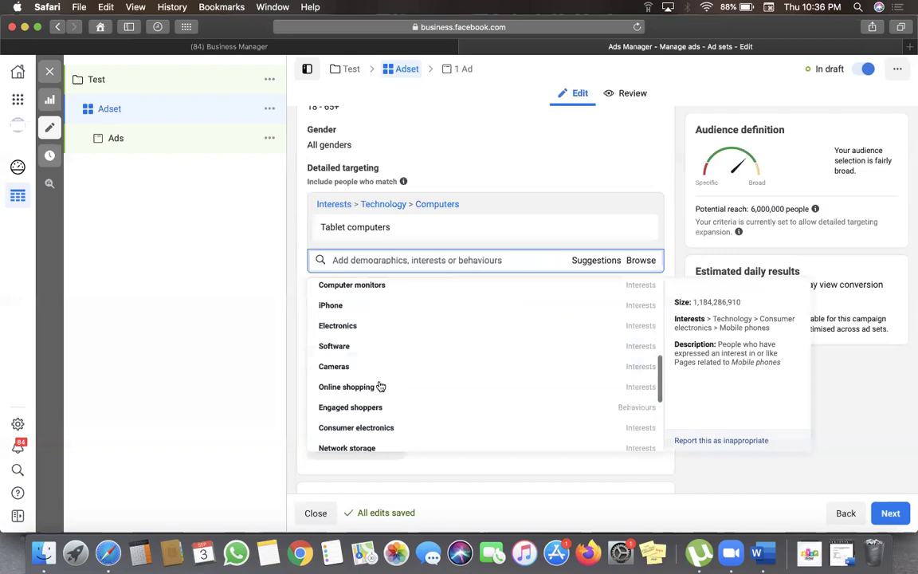
{"action": "scroll", "coordinate": [574, 231], "scroll_direction": "down", "scroll_amount": 1}
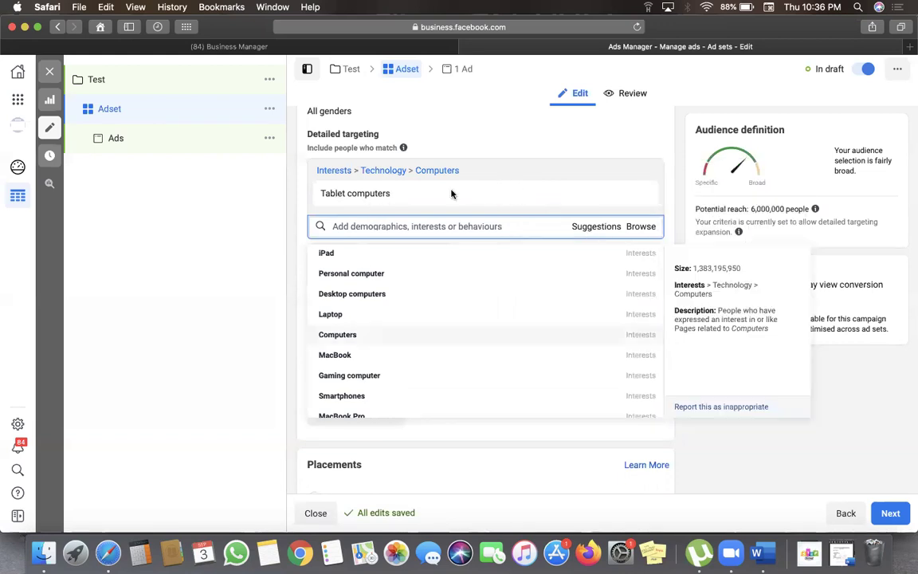
Remove the Tablet computers interest from the detailed targeting and close the suggestions
{"action": "mouse_move", "coordinate": [402, 185]}
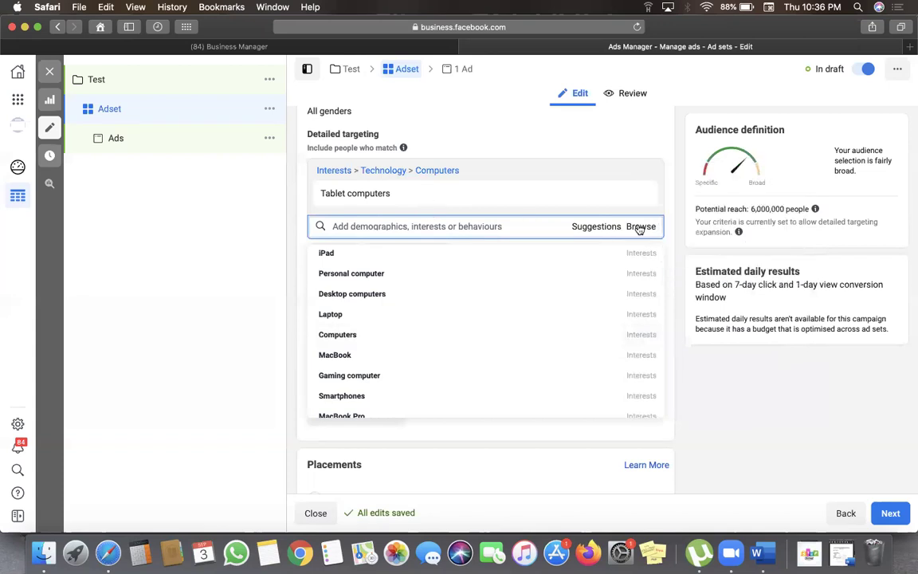
{"action": "left_click", "coordinate": [641, 192]}
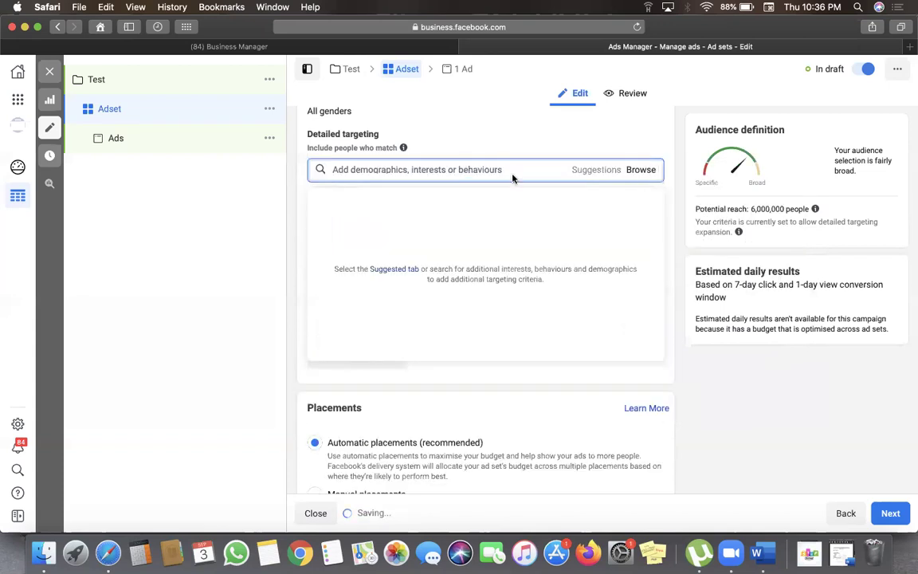
{"action": "left_click", "coordinate": [518, 144]}
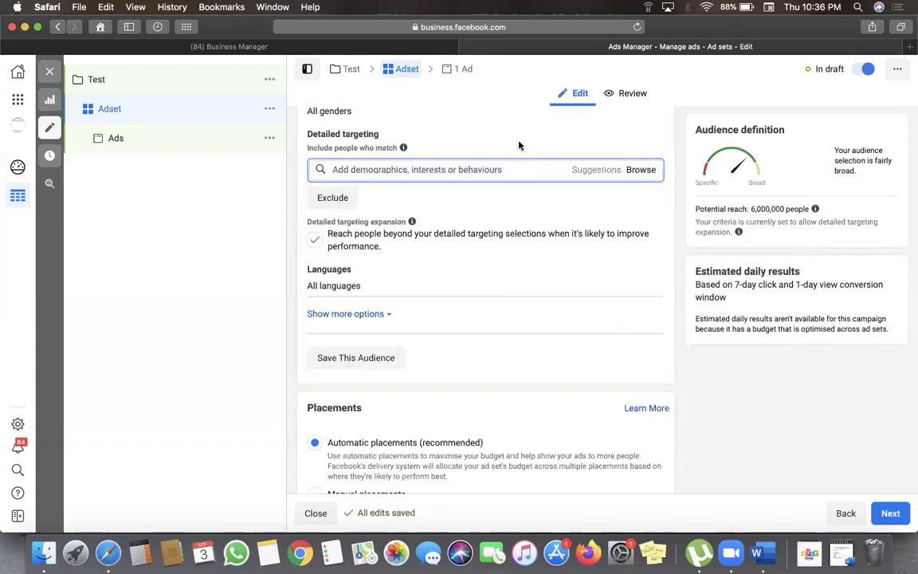
{"action": "scroll", "coordinate": [519, 145], "scroll_direction": "up", "scroll_amount": 3}
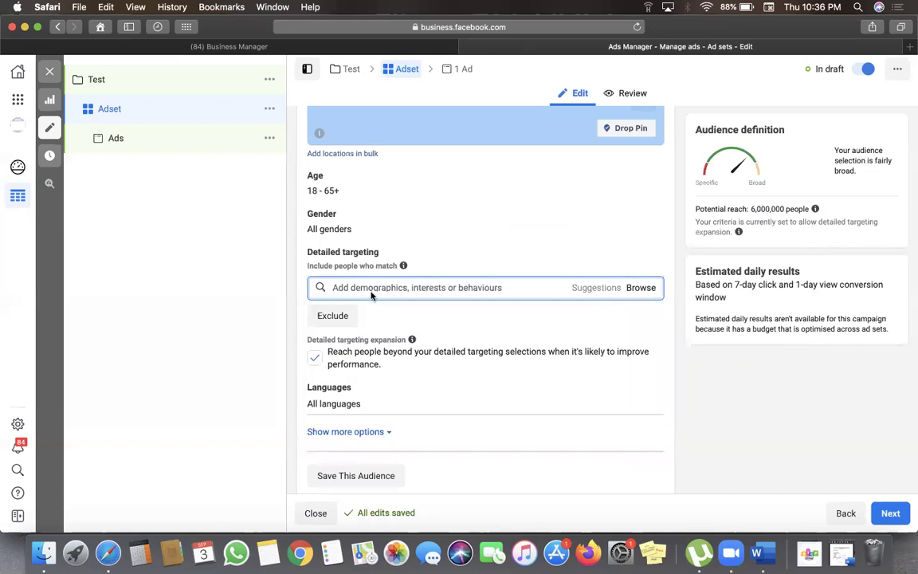
{"action": "scroll", "coordinate": [431, 274], "scroll_direction": "down", "scroll_amount": 5}
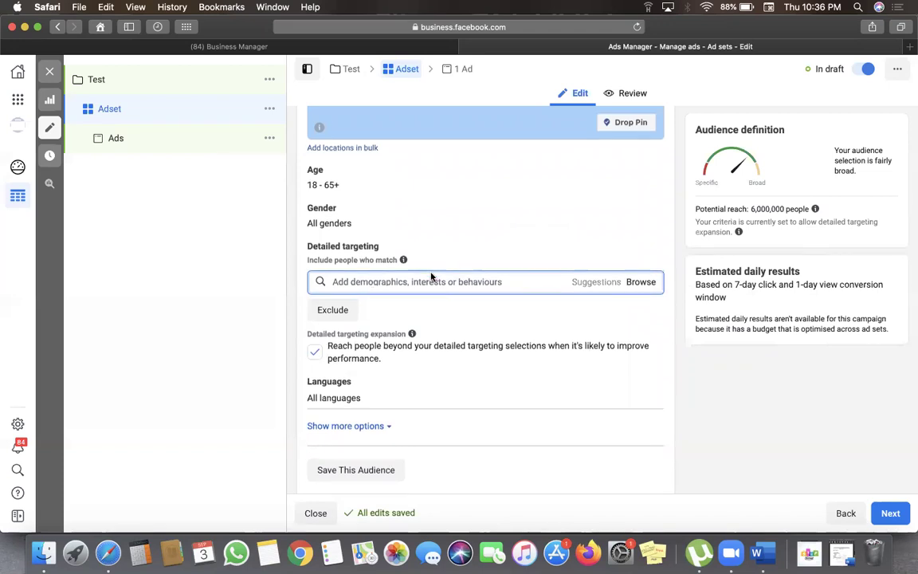
Set the ad set's conversion window to 1 day after clicking in the optimisation and delivery options
{"action": "scroll", "coordinate": [431, 275], "scroll_direction": "down", "scroll_amount": 1}
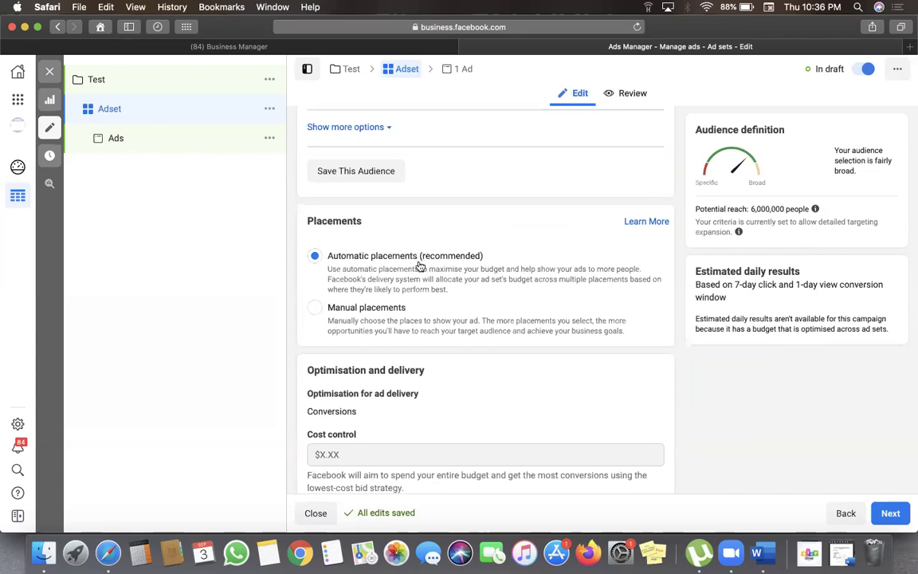
{"action": "scroll", "coordinate": [425, 301], "scroll_direction": "down", "scroll_amount": 2}
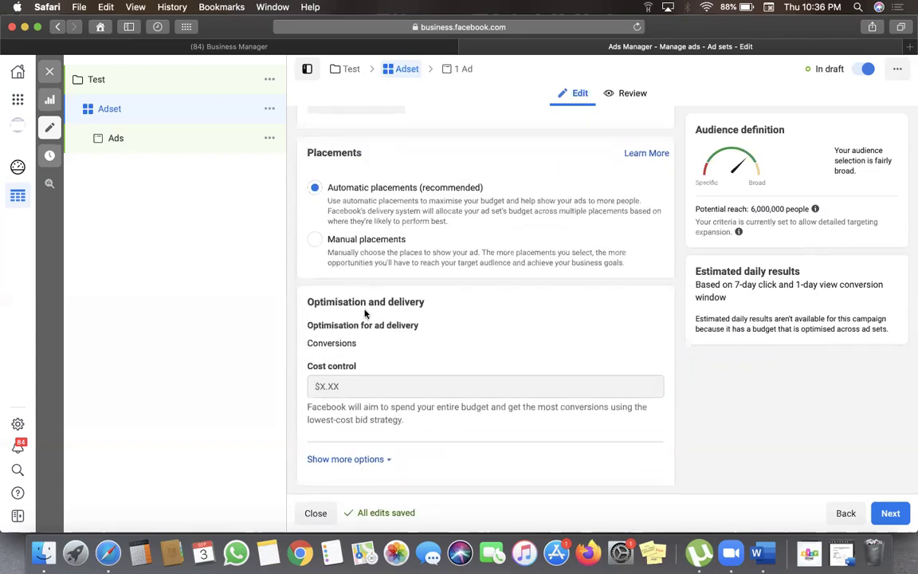
{"action": "left_click", "coordinate": [350, 460]}
{"action": "scroll", "coordinate": [352, 460], "scroll_direction": "down", "scroll_amount": 1}
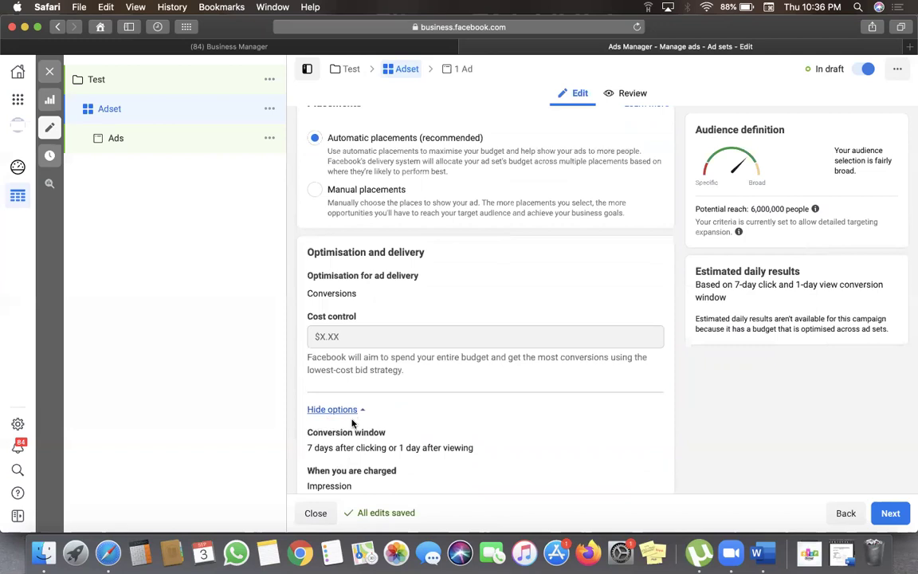
{"action": "scroll", "coordinate": [354, 423], "scroll_direction": "down", "scroll_amount": 1}
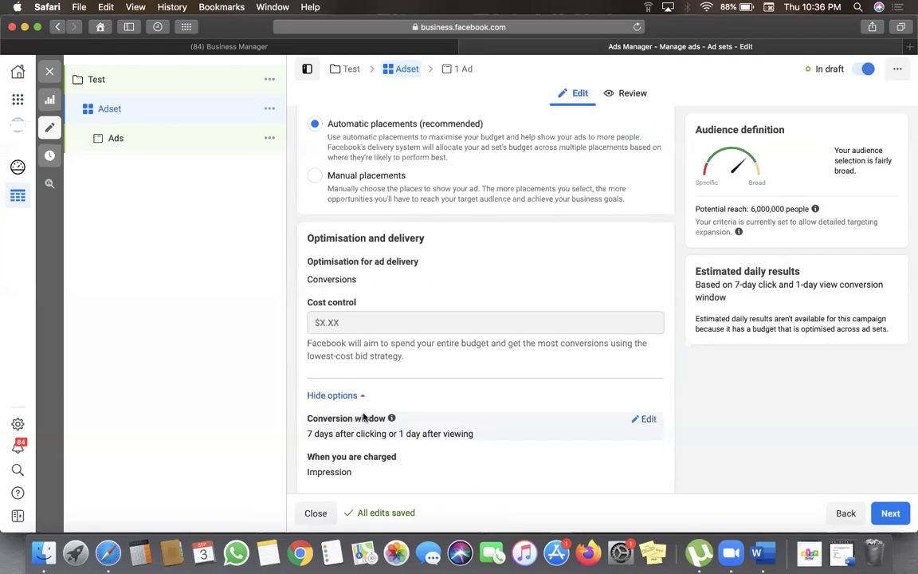
{"action": "left_click", "coordinate": [645, 419]}
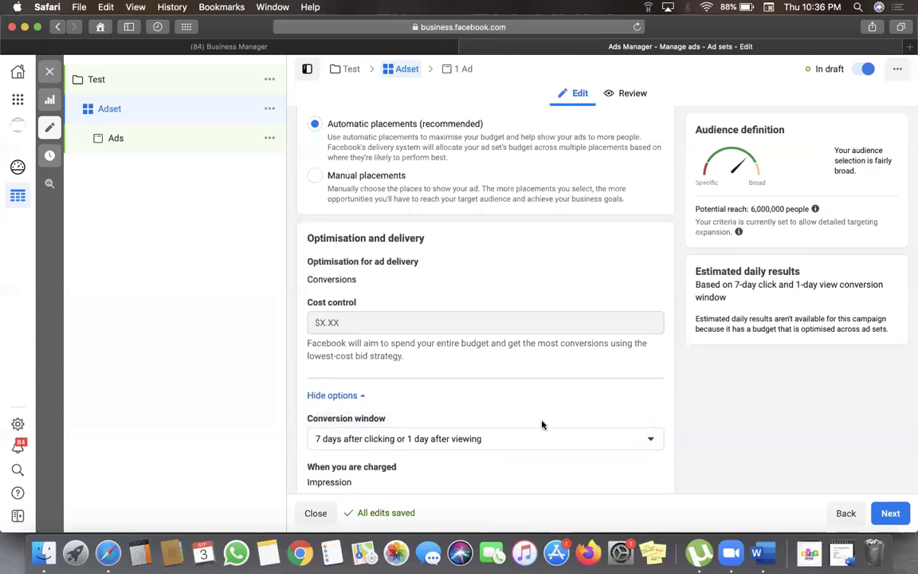
{"action": "left_click", "coordinate": [518, 441]}
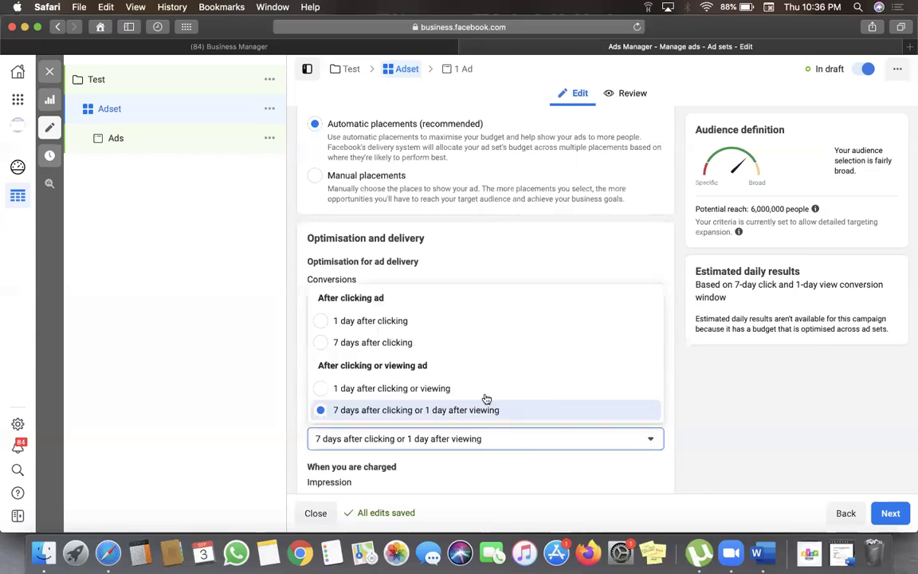
{"action": "left_click", "coordinate": [431, 322]}
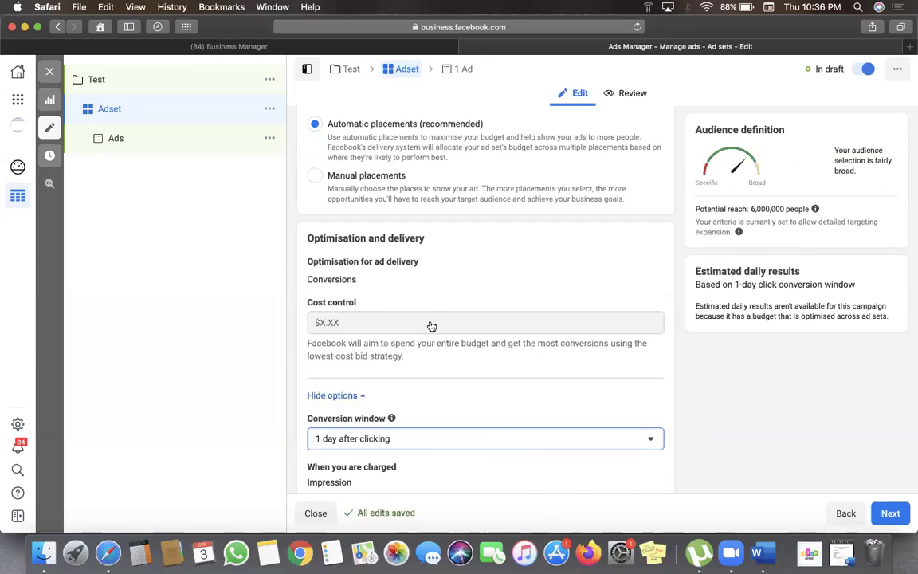
{"action": "scroll", "coordinate": [359, 444], "scroll_direction": "down", "scroll_amount": 1}
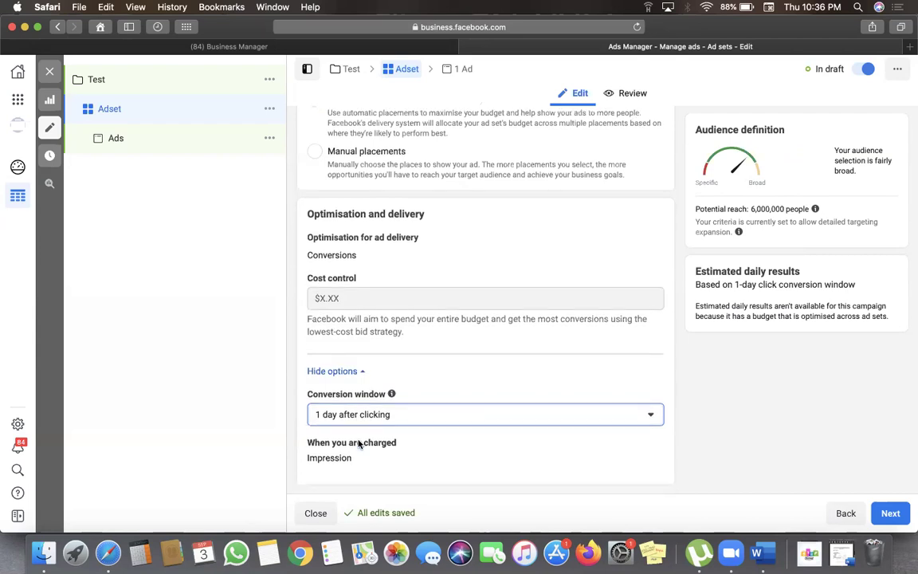
{"action": "mouse_move", "coordinate": [359, 412]}
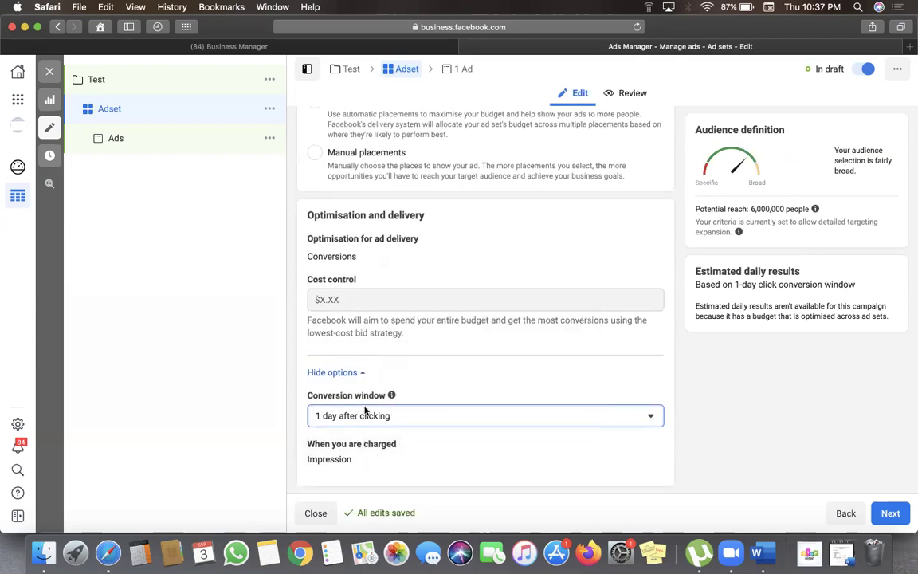
Review the campaign's budget settings and the ad set's conversion, schedule, audience, placement and delivery settings
{"action": "scroll", "coordinate": [365, 412], "scroll_direction": "up", "scroll_amount": 15}
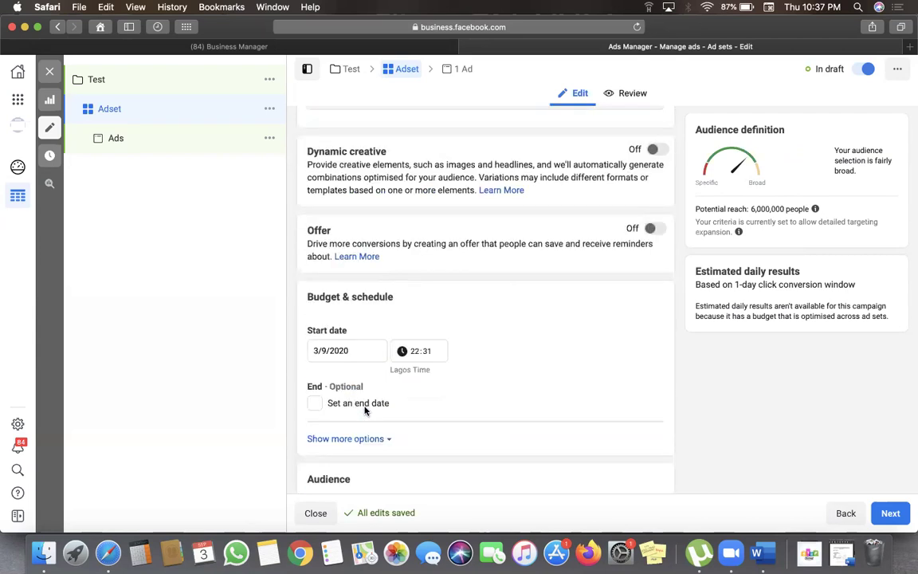
{"action": "scroll", "coordinate": [365, 410], "scroll_direction": "up", "scroll_amount": 5}
{"action": "scroll", "coordinate": [420, 322], "scroll_direction": "down", "scroll_amount": 7}
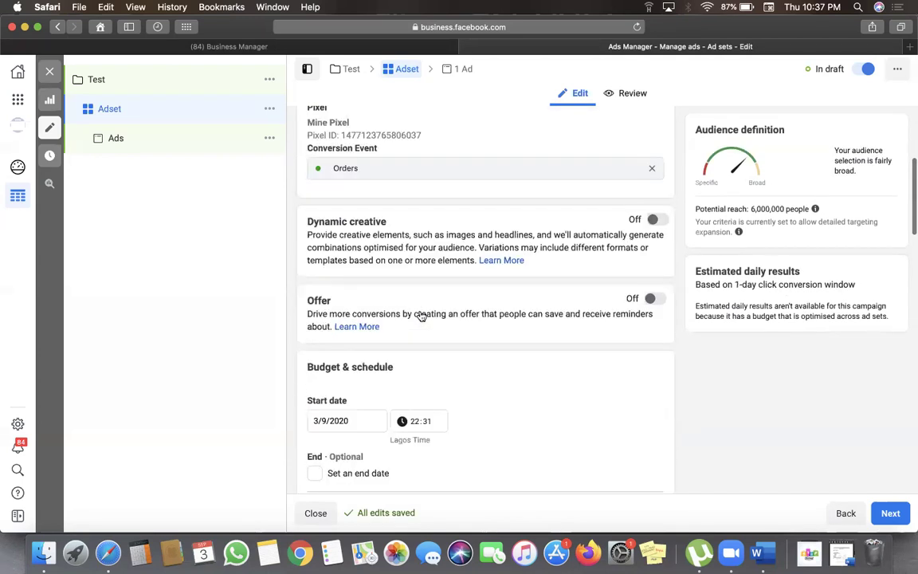
{"action": "scroll", "coordinate": [424, 390], "scroll_direction": "down", "scroll_amount": 10}
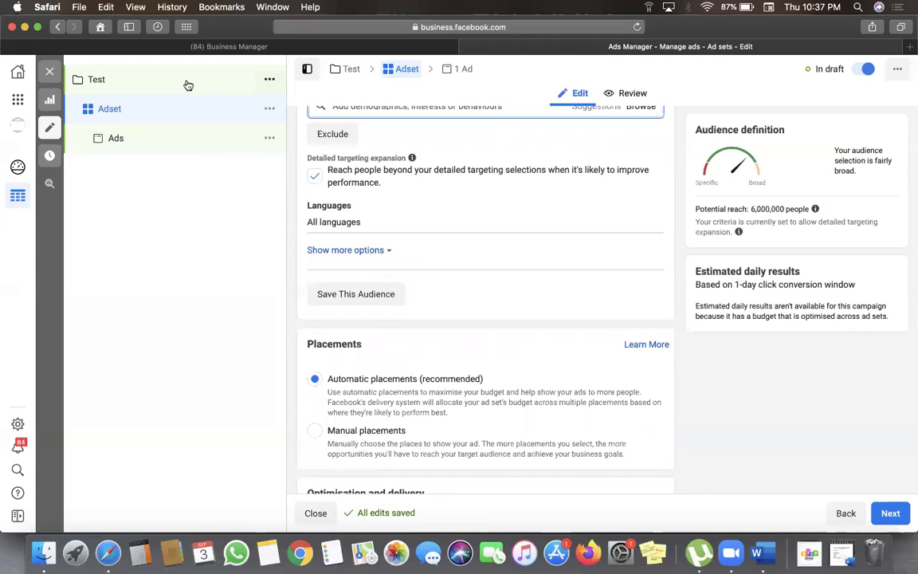
{"action": "left_click", "coordinate": [188, 85]}
{"action": "scroll", "coordinate": [487, 412], "scroll_direction": "down", "scroll_amount": 9}
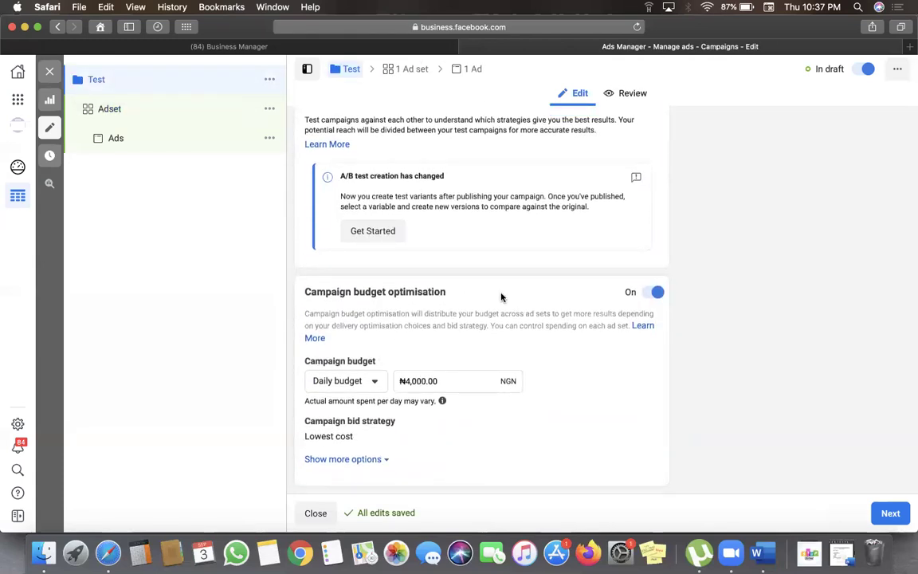
{"action": "scroll", "coordinate": [502, 297], "scroll_direction": "up", "scroll_amount": 1}
{"action": "scroll", "coordinate": [494, 312], "scroll_direction": "up", "scroll_amount": 3}
{"action": "left_click", "coordinate": [144, 106]}
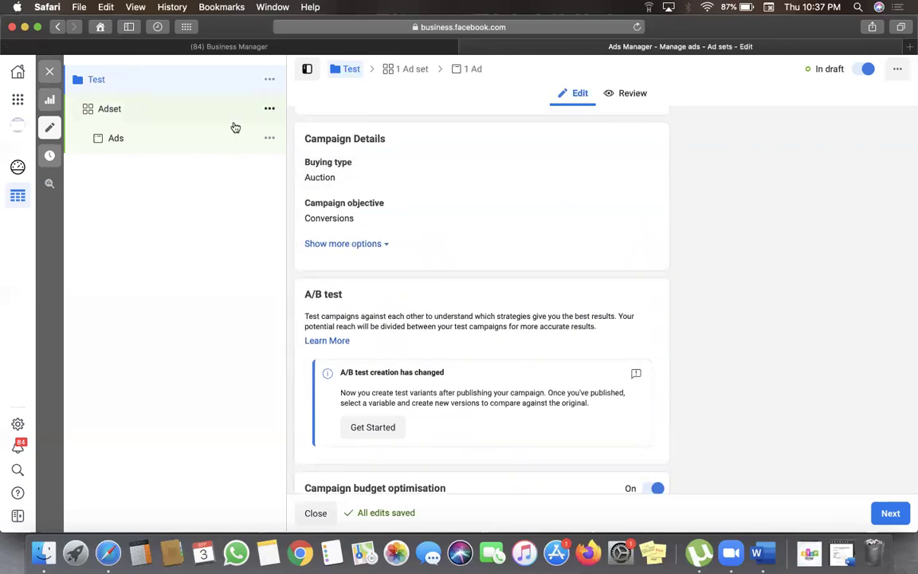
{"action": "scroll", "coordinate": [399, 353], "scroll_direction": "down", "scroll_amount": 8}
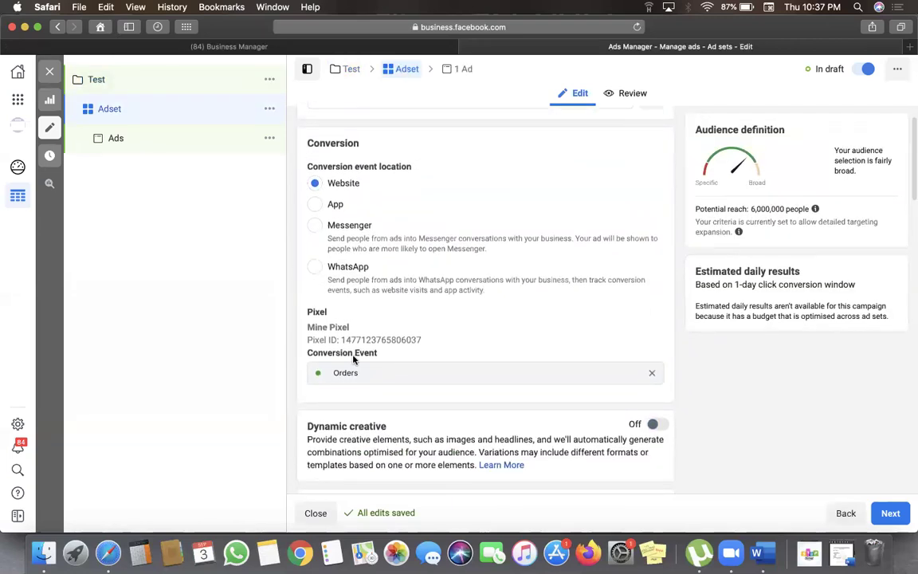
{"action": "scroll", "coordinate": [353, 360], "scroll_direction": "down", "scroll_amount": 9}
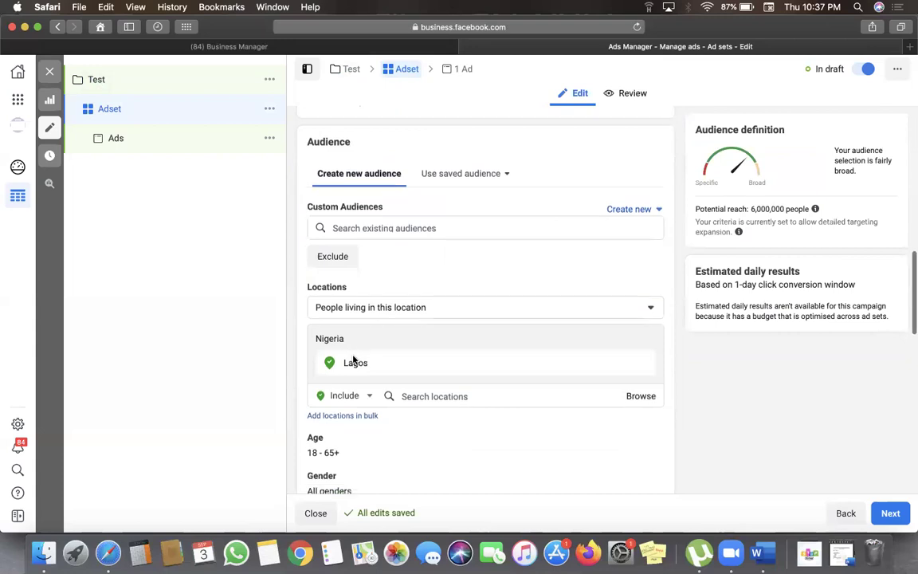
{"action": "scroll", "coordinate": [353, 360], "scroll_direction": "down", "scroll_amount": 3}
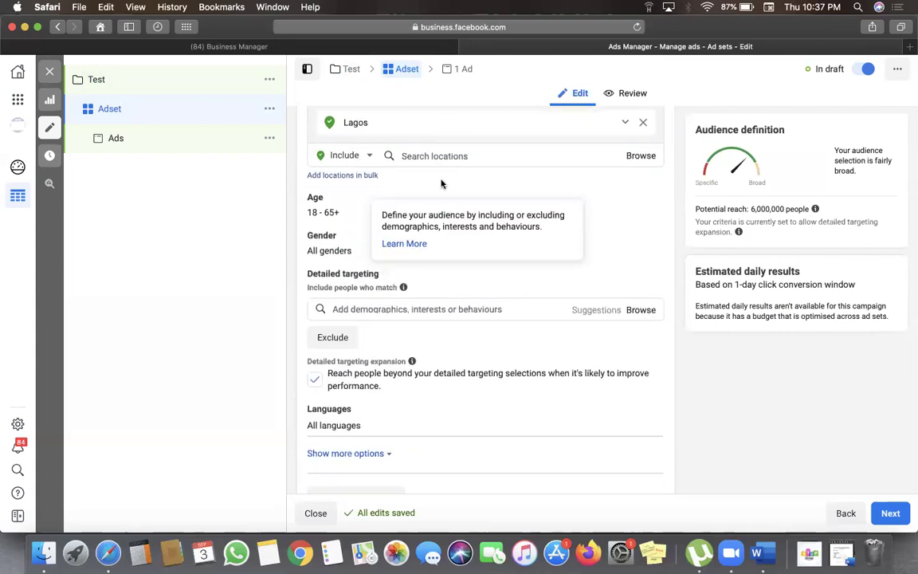
{"action": "scroll", "coordinate": [441, 448], "scroll_direction": "down", "scroll_amount": 15}
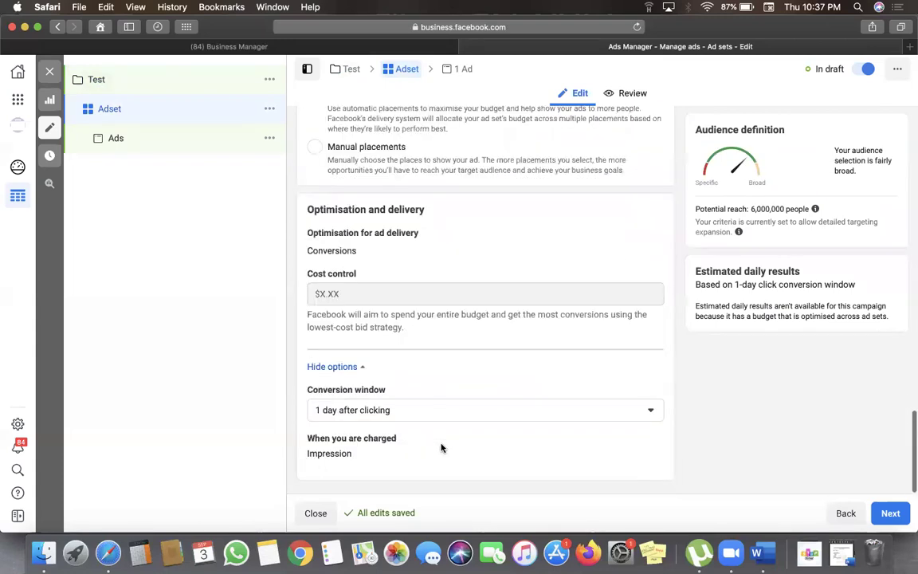
Open the ad under the ad set and check its Facebook Page and Instagram account choices
{"action": "left_click", "coordinate": [157, 148]}
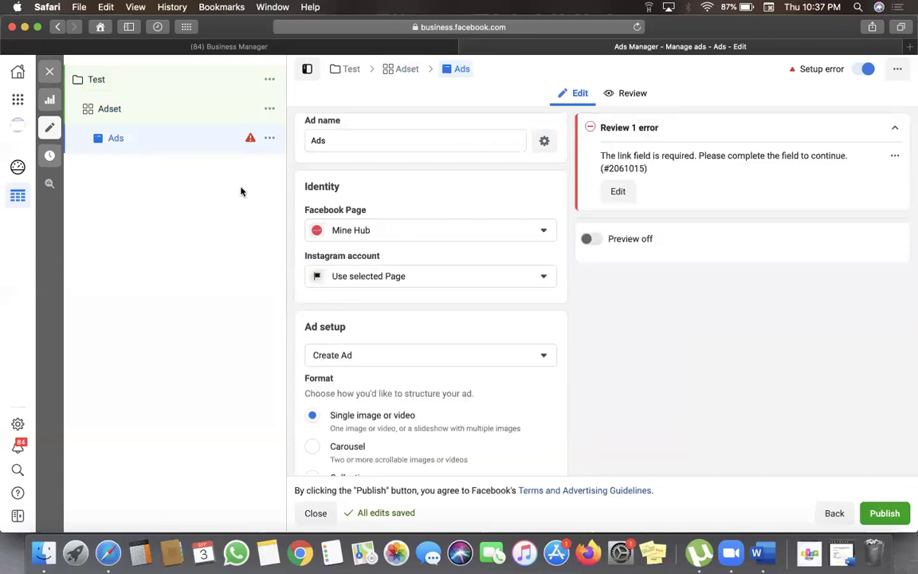
{"action": "left_click", "coordinate": [350, 232]}
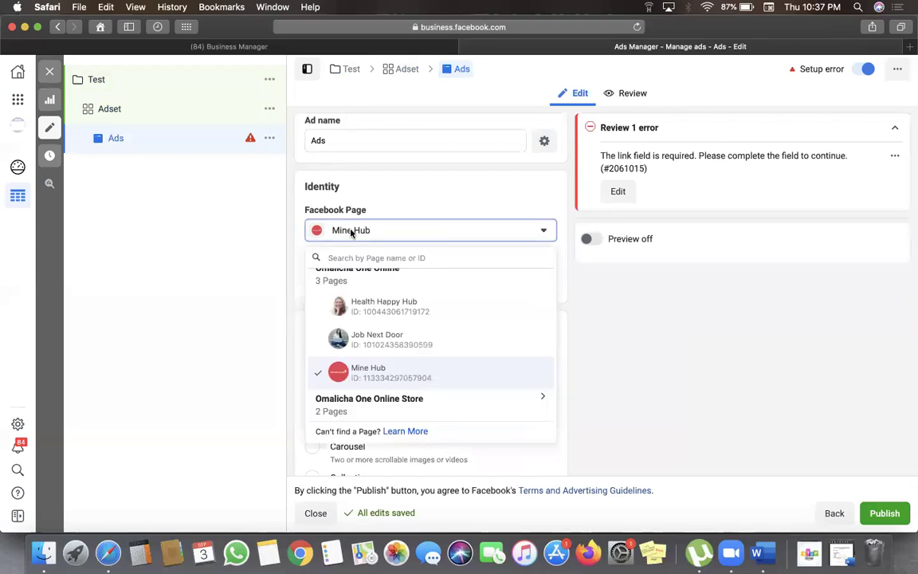
{"action": "left_click", "coordinate": [350, 232]}
{"action": "left_click", "coordinate": [377, 282]}
{"action": "left_click", "coordinate": [378, 281]}
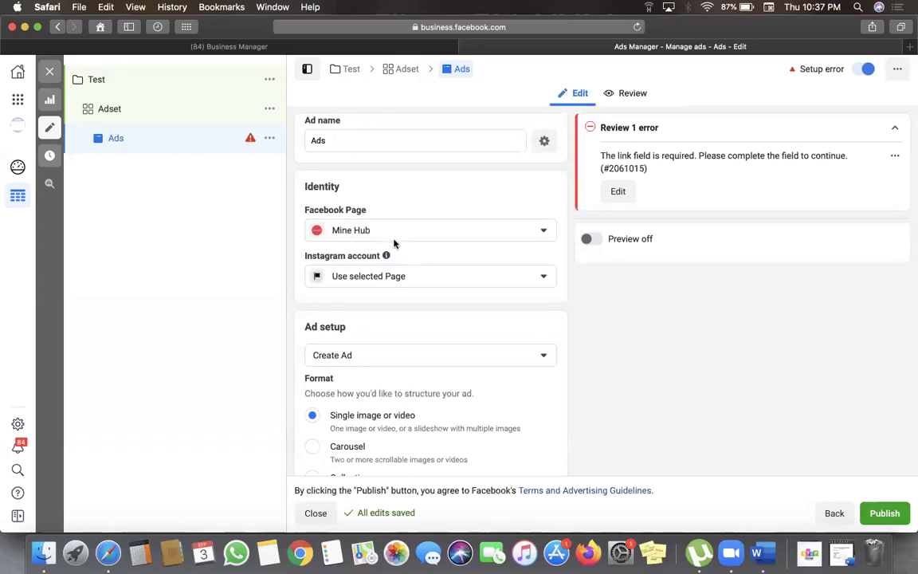
Look over the ad's format options and turn on the ad preview
{"action": "scroll", "coordinate": [395, 241], "scroll_direction": "down", "scroll_amount": 2}
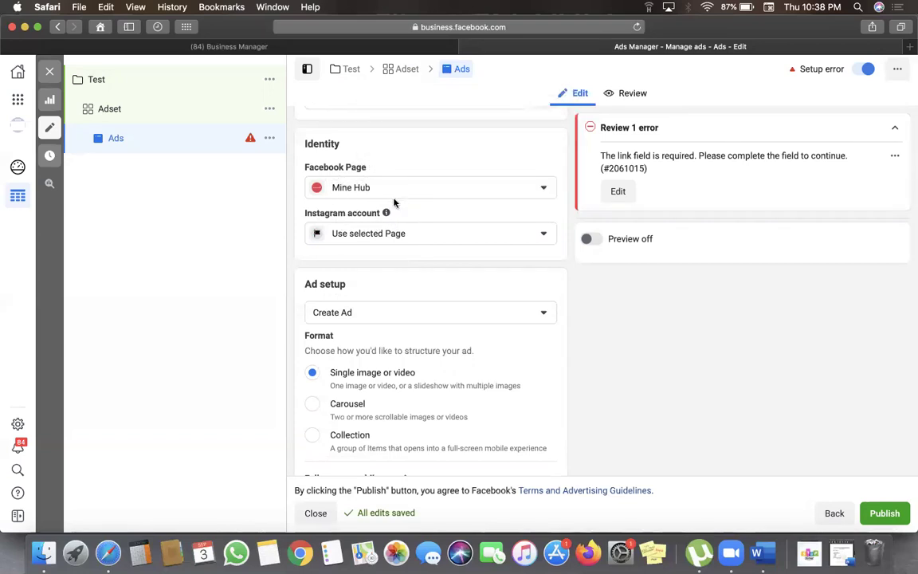
{"action": "scroll", "coordinate": [382, 336], "scroll_direction": "down", "scroll_amount": 5}
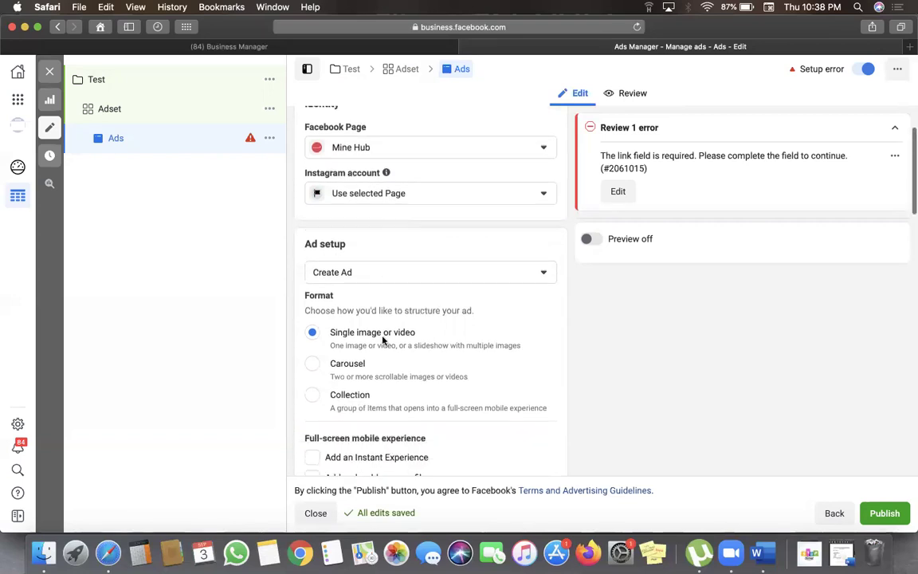
{"action": "scroll", "coordinate": [383, 340], "scroll_direction": "down", "scroll_amount": 2}
{"action": "scroll", "coordinate": [383, 338], "scroll_direction": "up", "scroll_amount": 4}
{"action": "scroll", "coordinate": [383, 335], "scroll_direction": "up", "scroll_amount": 1}
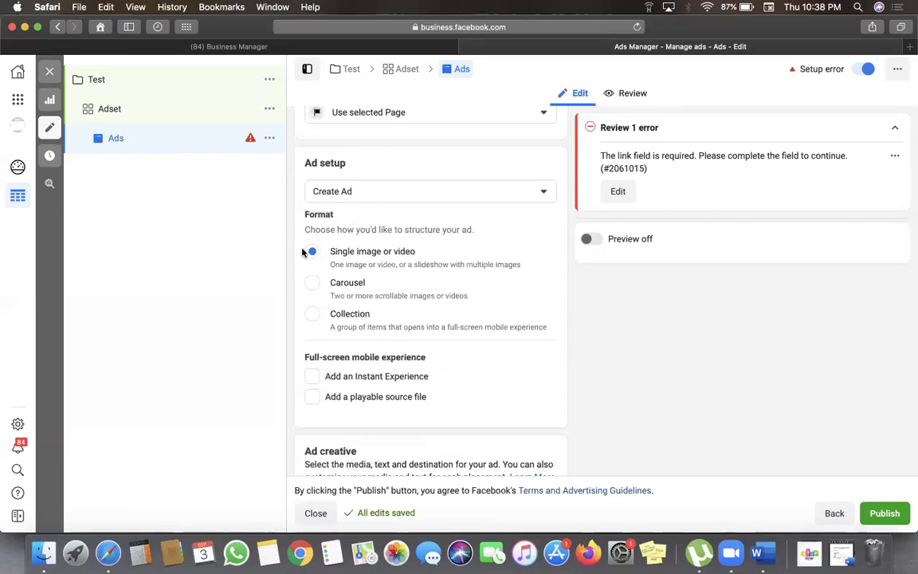
{"action": "left_click", "coordinate": [597, 241]}
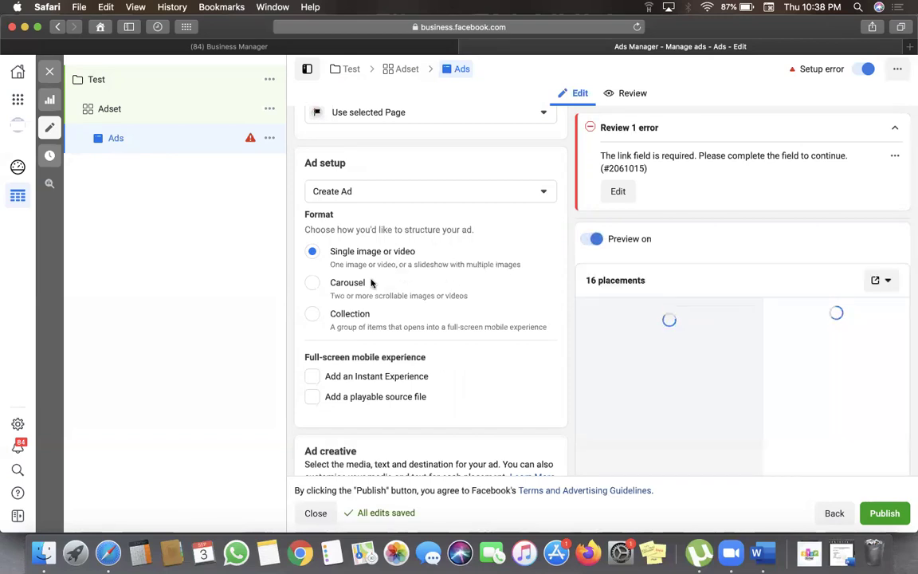
{"action": "scroll", "coordinate": [395, 319], "scroll_direction": "down", "scroll_amount": 3}
{"action": "scroll", "coordinate": [390, 320], "scroll_direction": "down", "scroll_amount": 5}
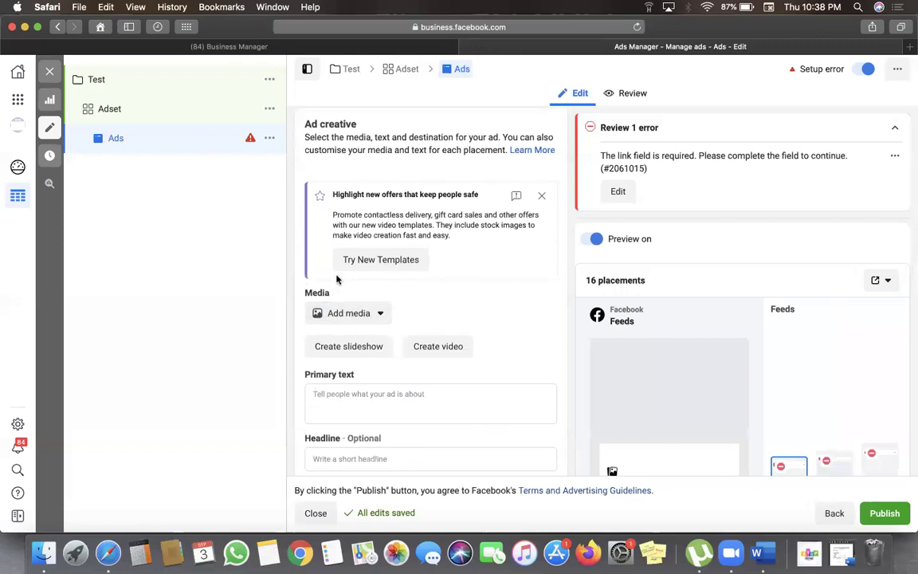
{"action": "left_click", "coordinate": [341, 312]}
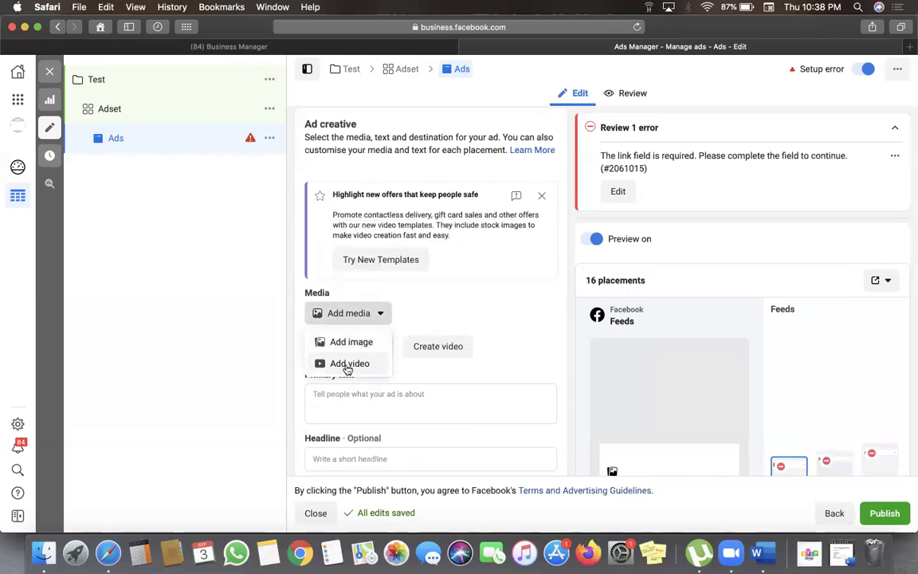
{"action": "left_click", "coordinate": [347, 364]}
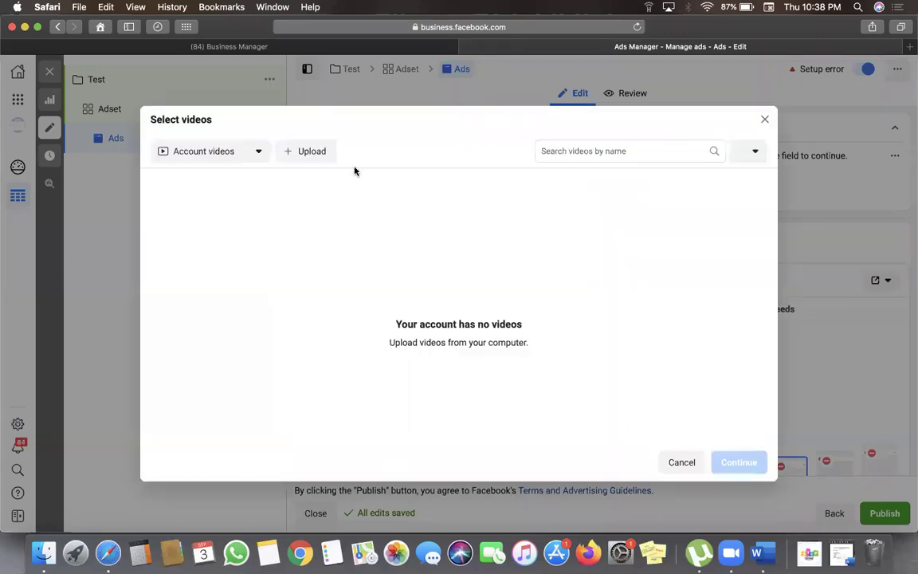
{"action": "left_click", "coordinate": [311, 152]}
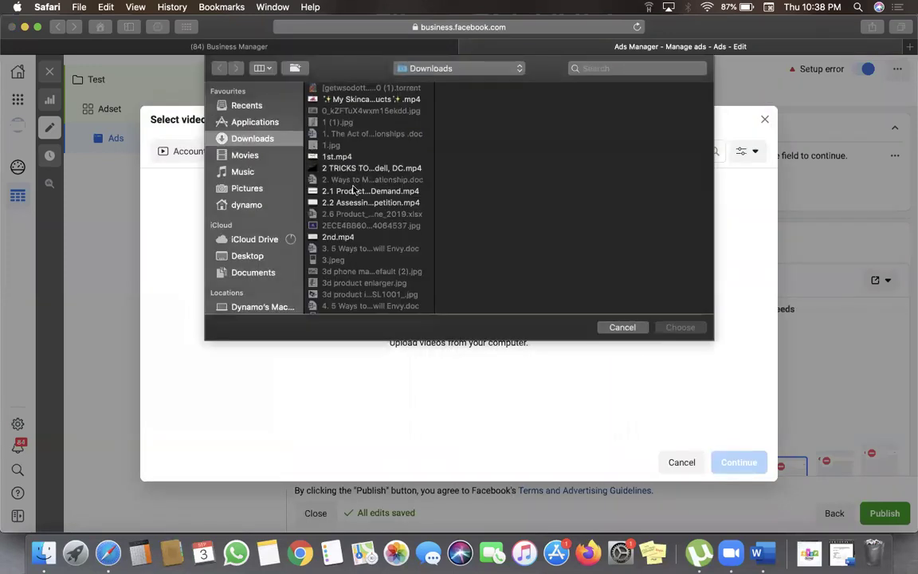
{"action": "left_click", "coordinate": [625, 328]}
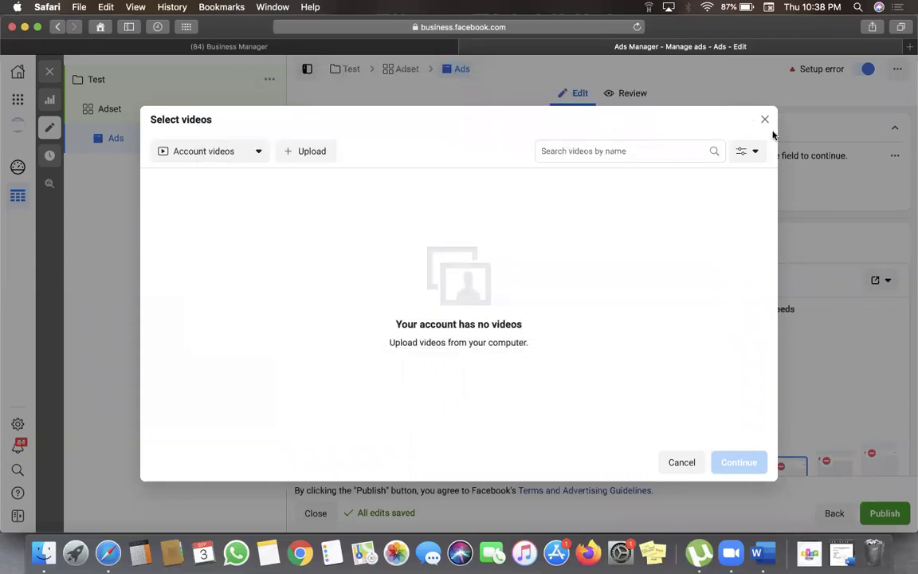
{"action": "left_click", "coordinate": [765, 121]}
Enter "Glow Body Cream" as the first line of the ad's primary text
{"action": "scroll", "coordinate": [368, 369], "scroll_direction": "down", "scroll_amount": 2}
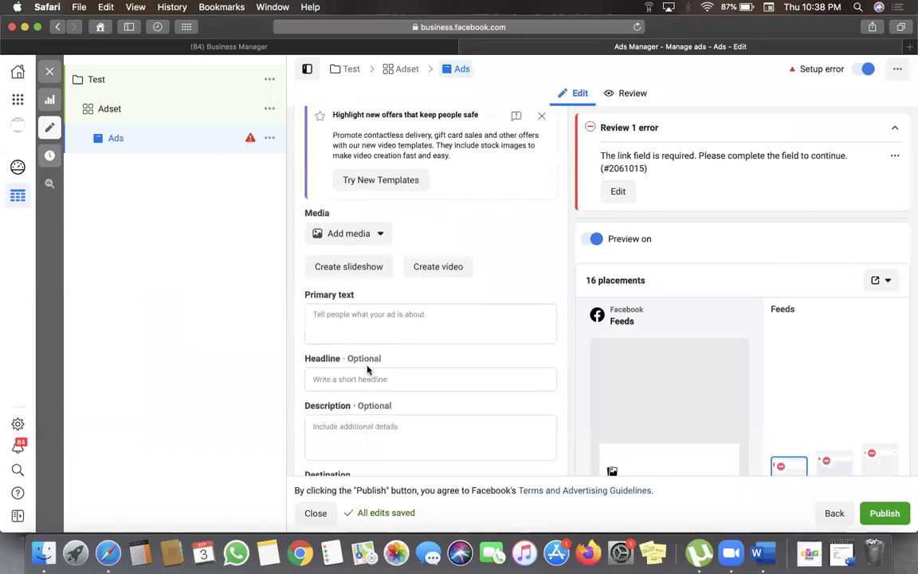
{"action": "scroll", "coordinate": [367, 369], "scroll_direction": "down", "scroll_amount": 1}
{"action": "left_click", "coordinate": [345, 291]}
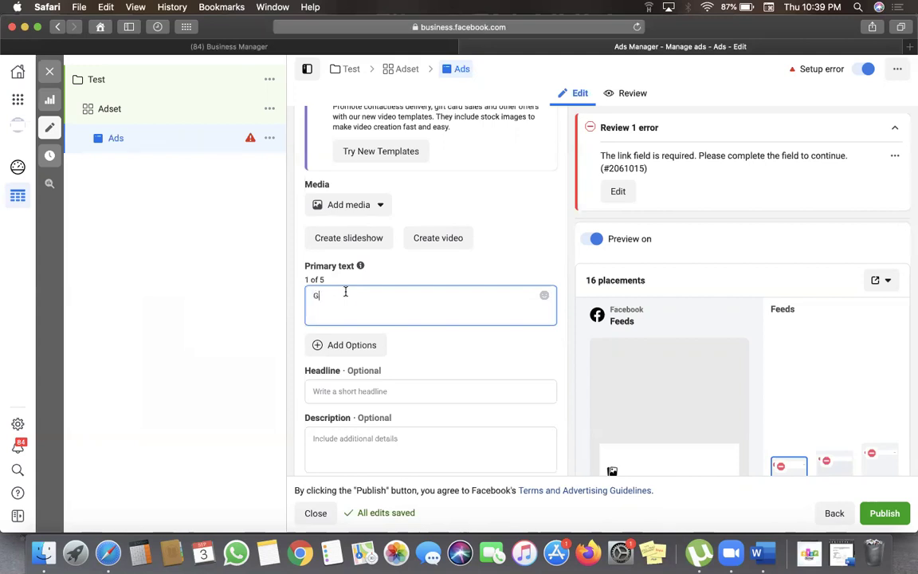
{"action": "type", "text": "low"}
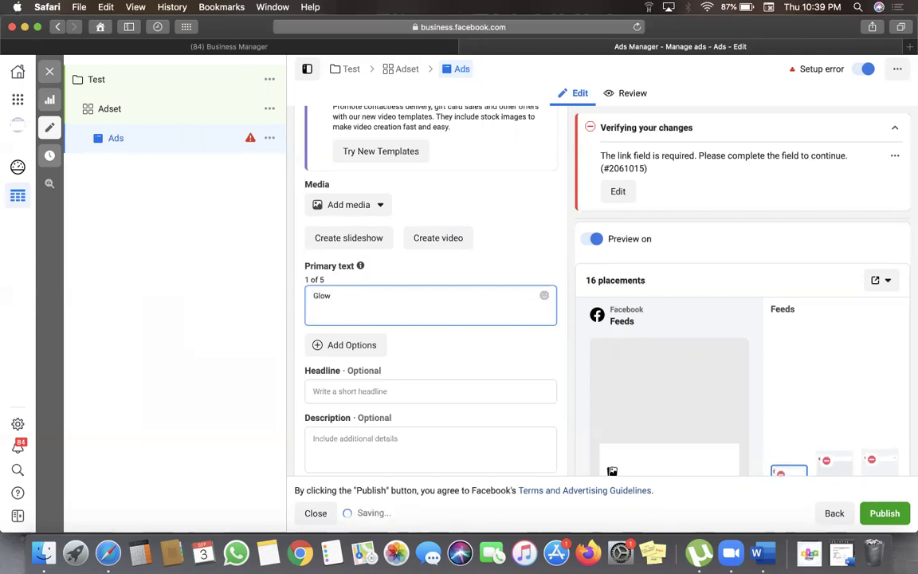
{"action": "type", "text": " Body"}
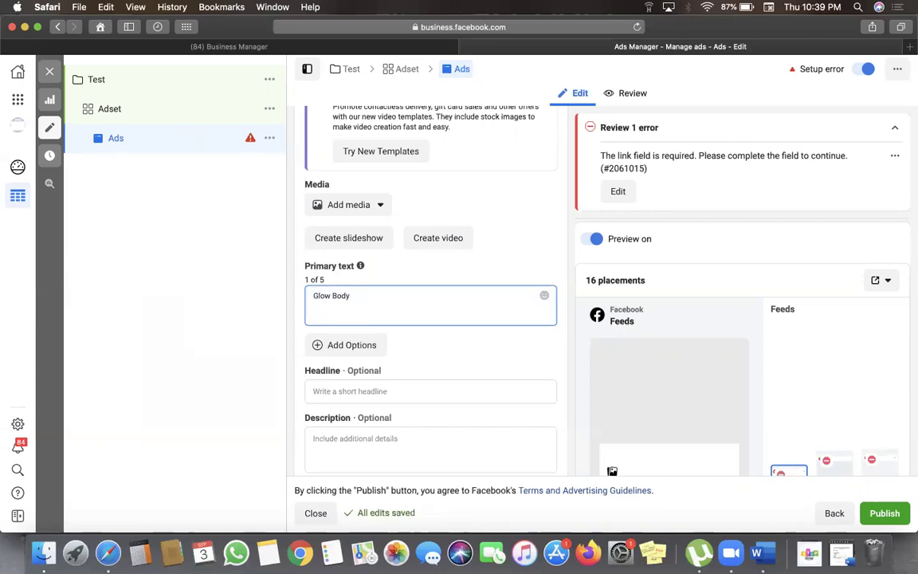
{"action": "type", "text": " Crea"}
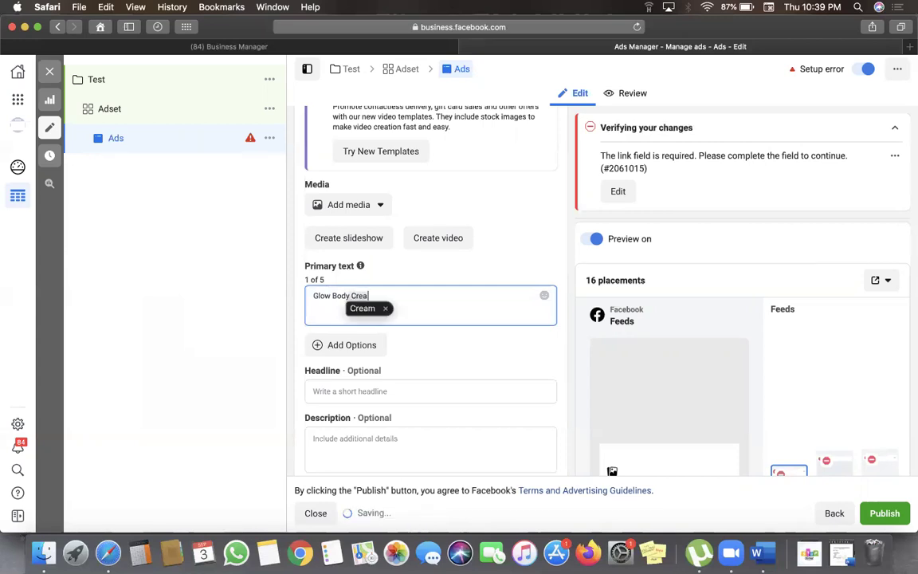
{"action": "type", "text": "m"}
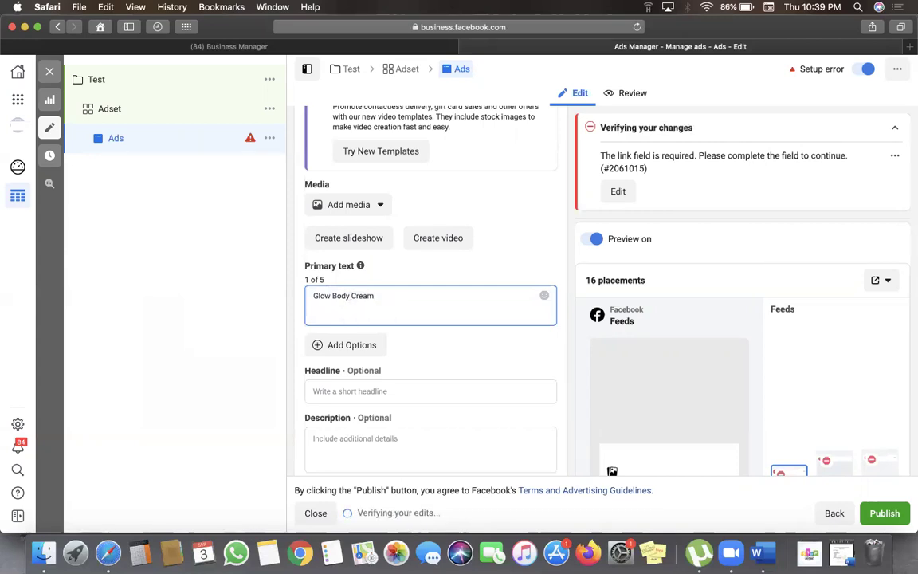
Add a second line reading "Acne Pimples Clear Skin" to the primary text
{"action": "key", "text": "Return"}
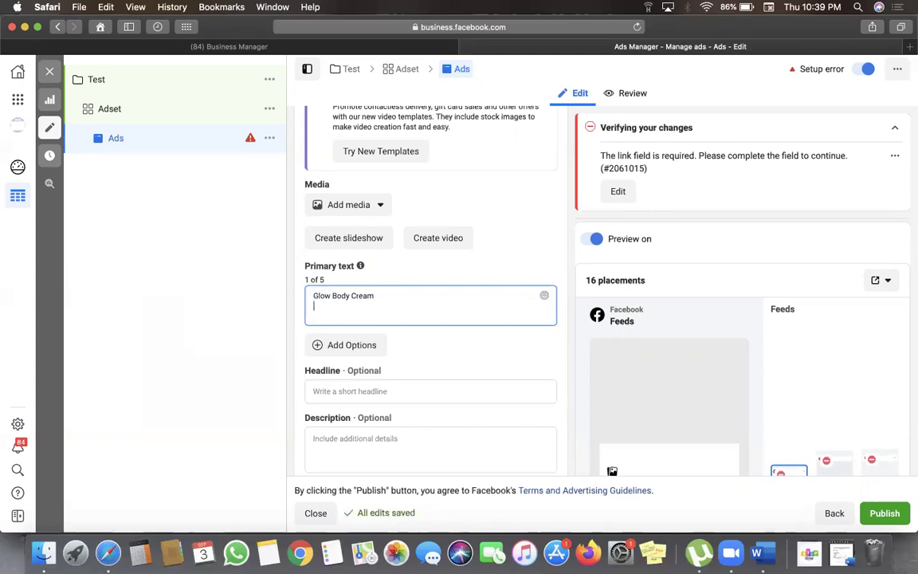
{"action": "type", "text": "Acne "}
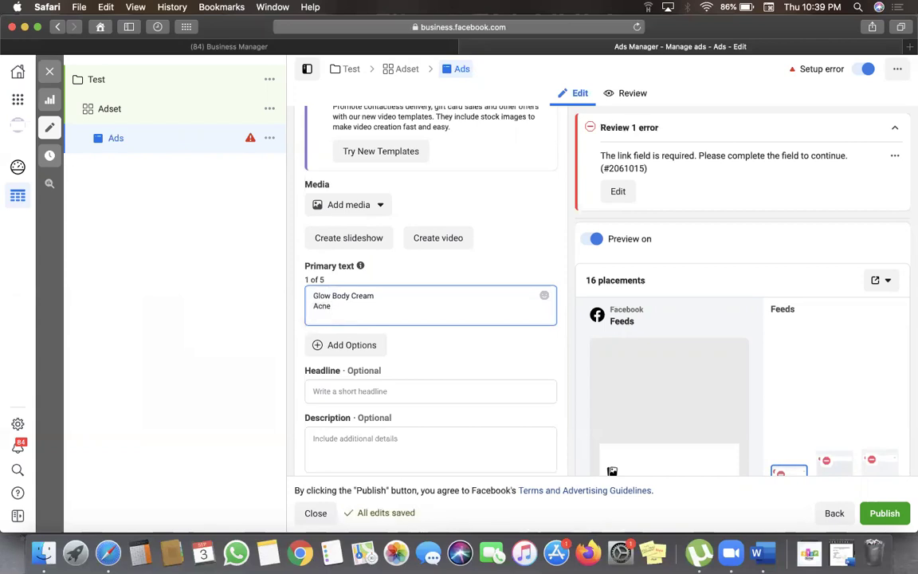
{"action": "type", "text": "Pimpl"}
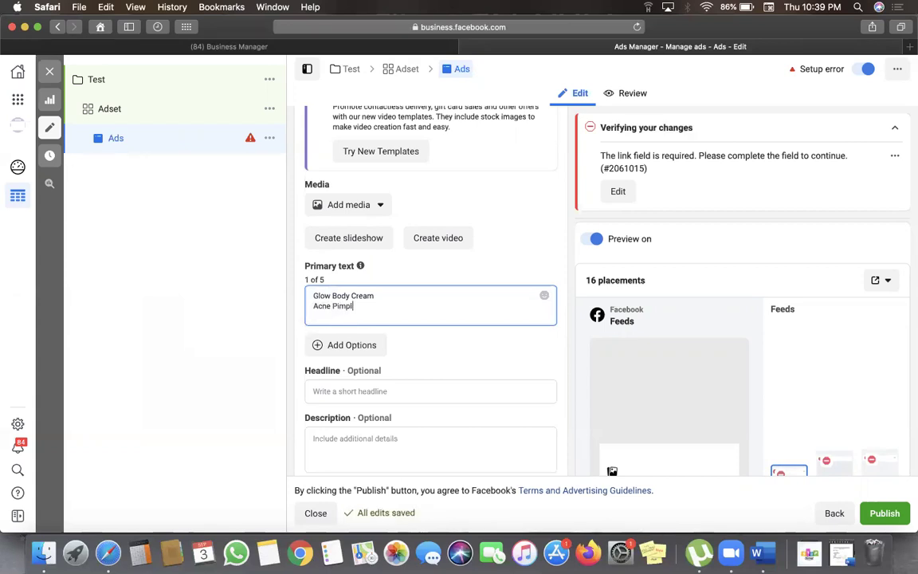
{"action": "type", "text": "es Cl"}
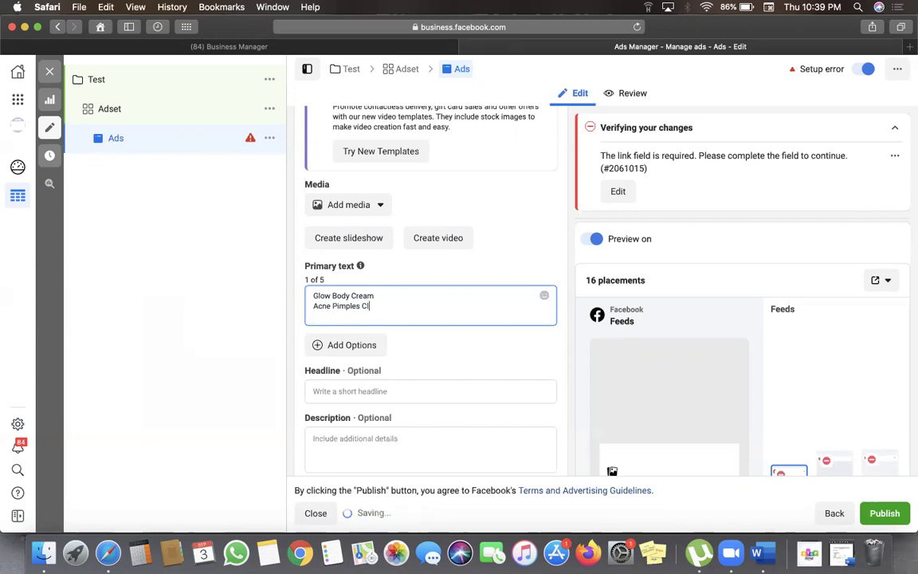
{"action": "type", "text": "ear Skin"}
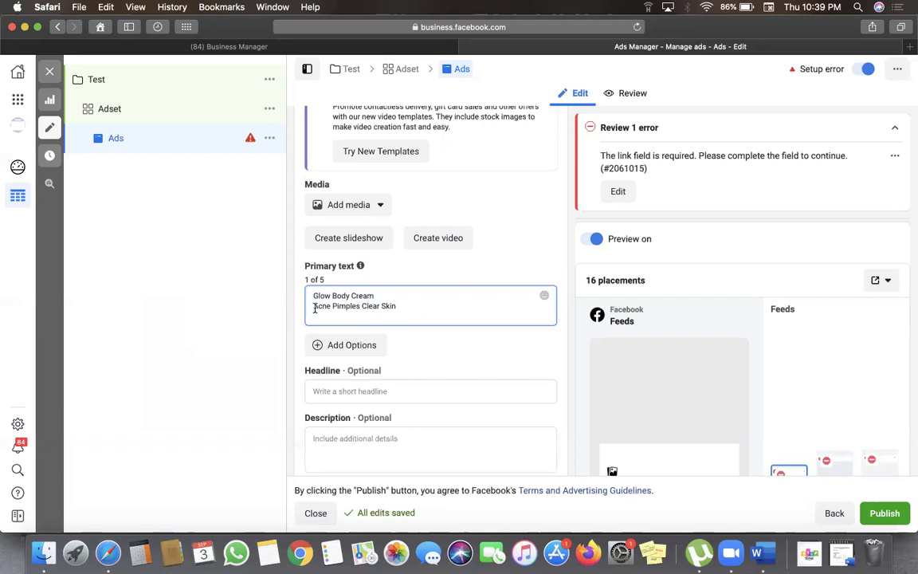
{"action": "left_click", "coordinate": [404, 299]}
Add the discount line "Up to 10% Off Today Only!" at the end of the primary text
{"action": "key", "text": "Return"}
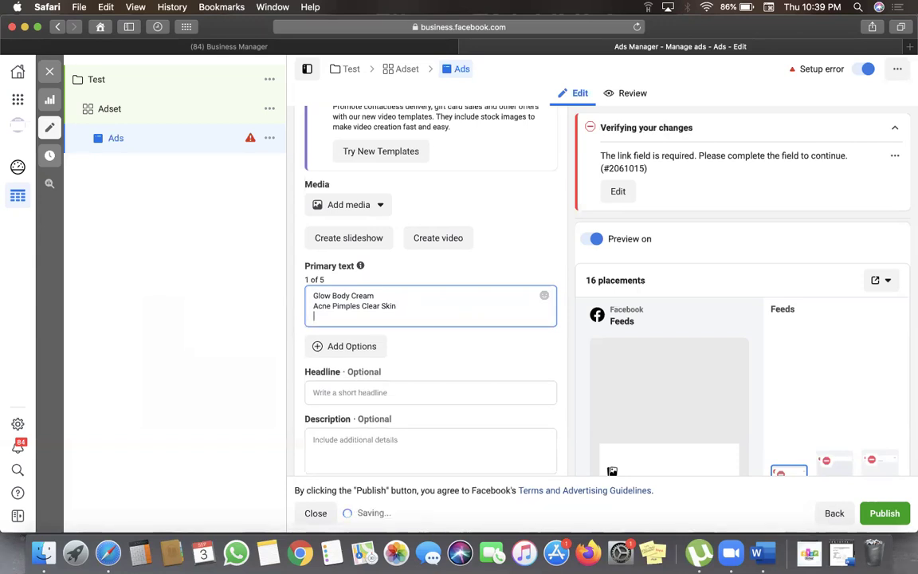
{"action": "type", "text": "U"}
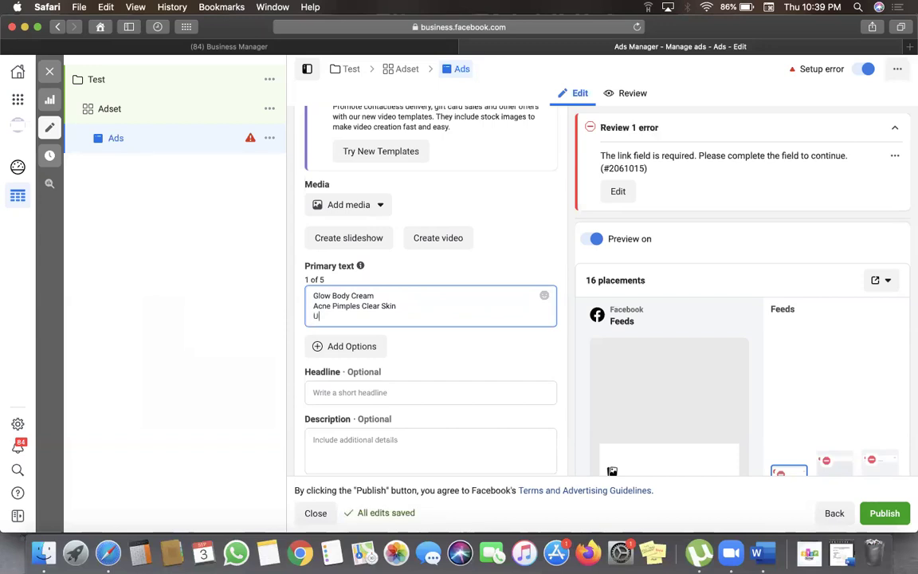
{"action": "type", "text": "p y"}
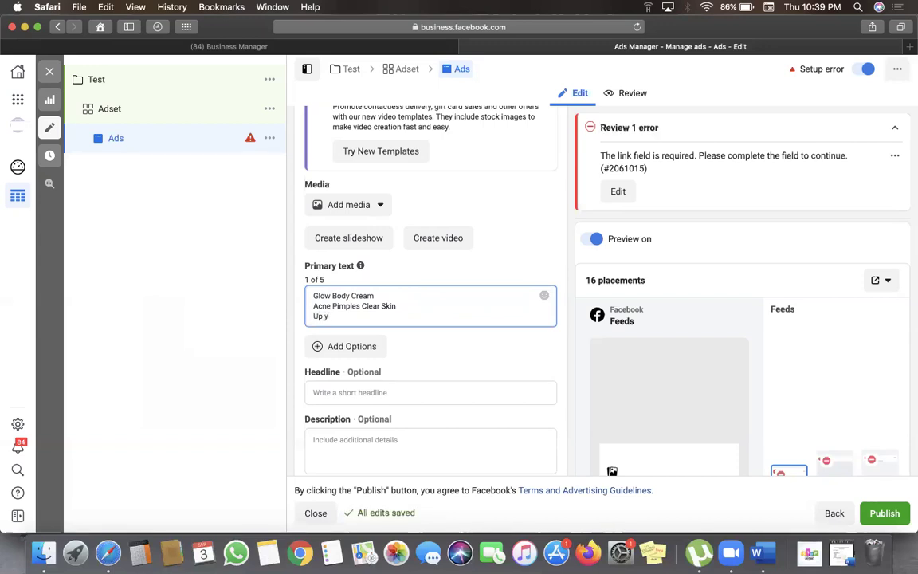
{"action": "key", "text": "BackSpace"}
{"action": "type", "text": "to 10% Of"}
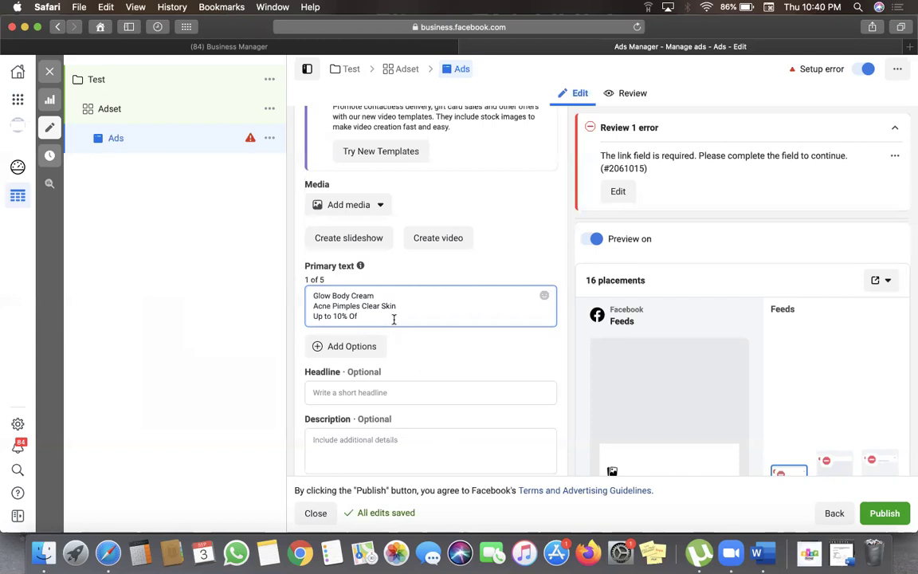
{"action": "type", "text": "f Tod"}
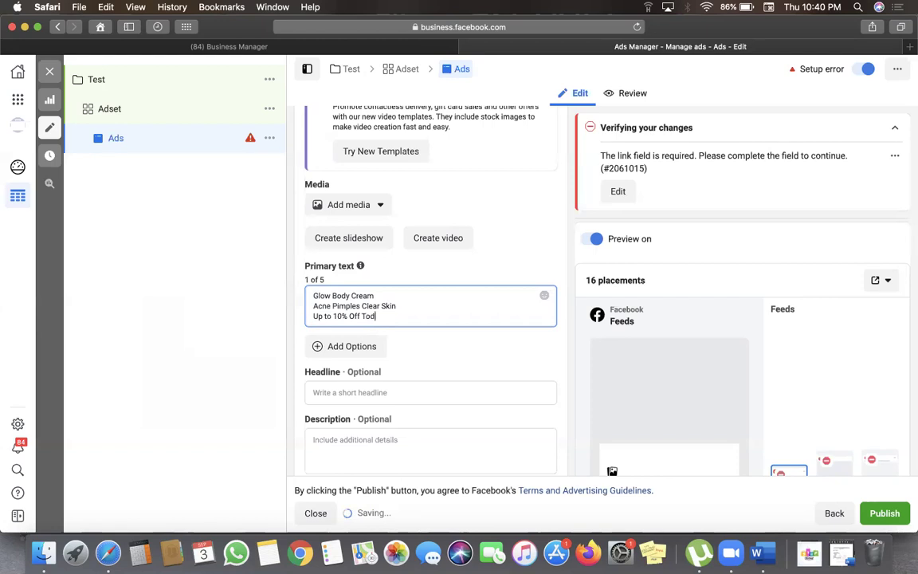
{"action": "type", "text": "ay "}
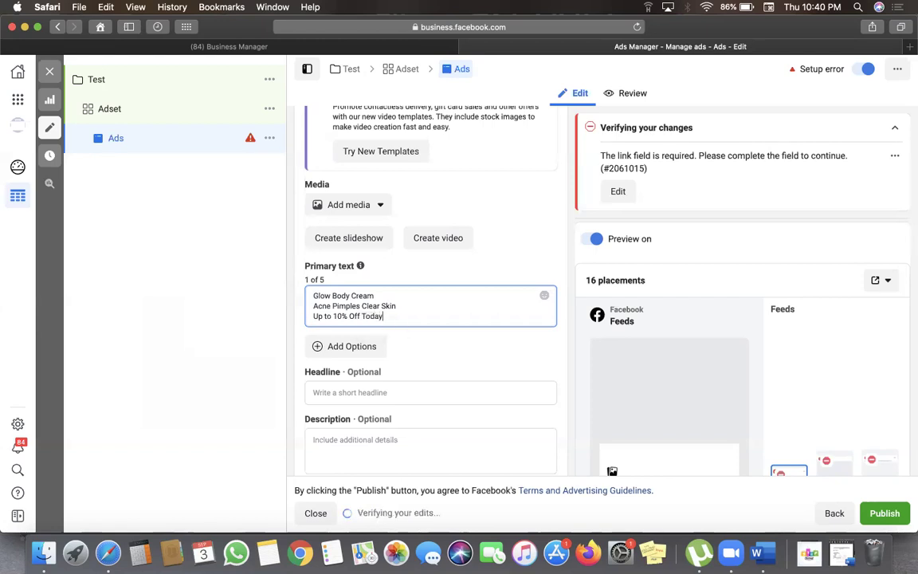
{"action": "type", "text": "Only!"}
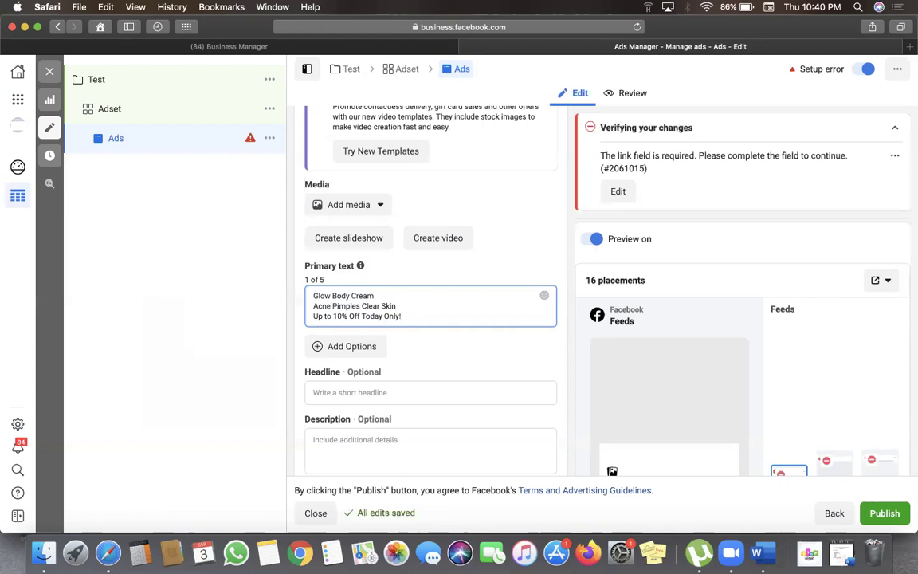
Add the line "Pay on Delivery + Free Shipping" below the discount offer in the primary text
{"action": "key", "text": "Return"}
{"action": "type", "text": "P"}
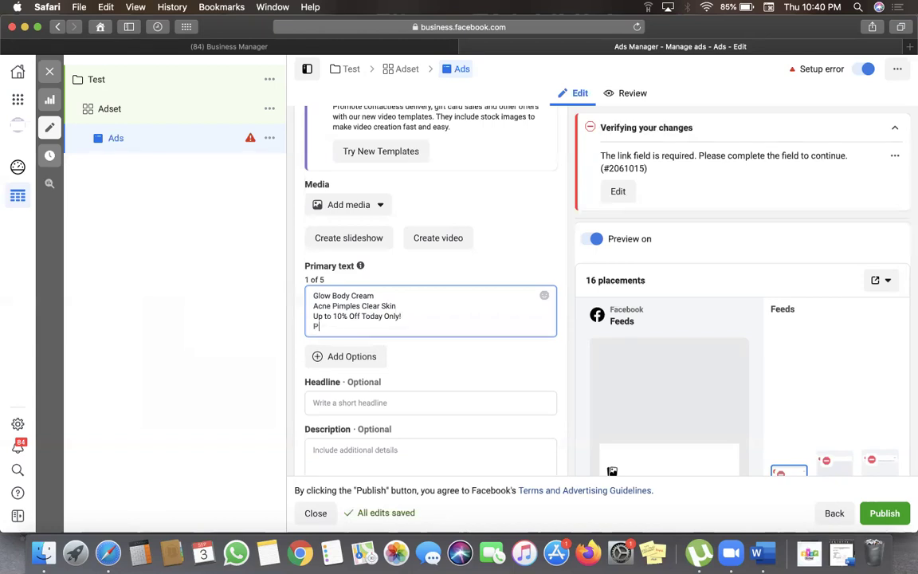
{"action": "type", "text": "say on "}
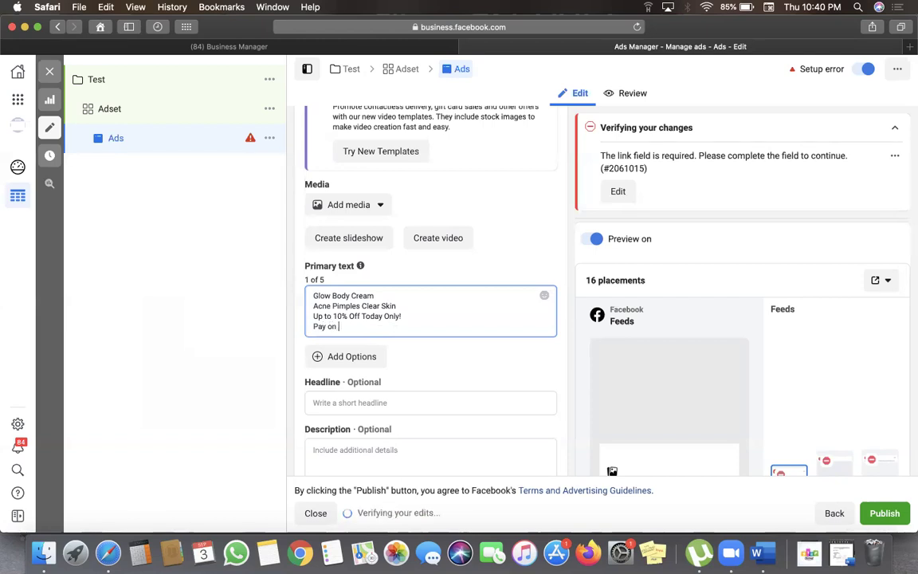
{"action": "type", "text": "Delivery +"}
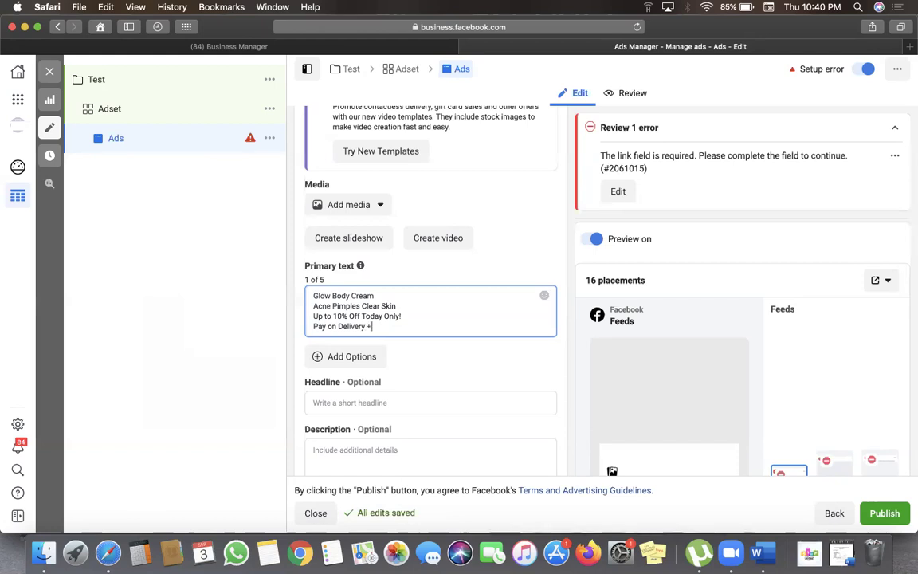
{"action": "type", "text": " Free"}
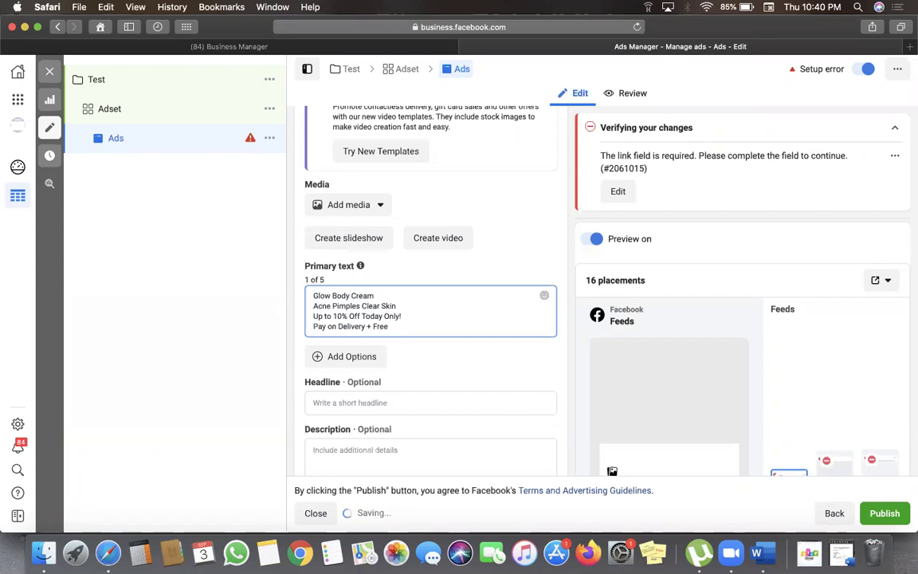
{"action": "type", "text": " Shipping"}
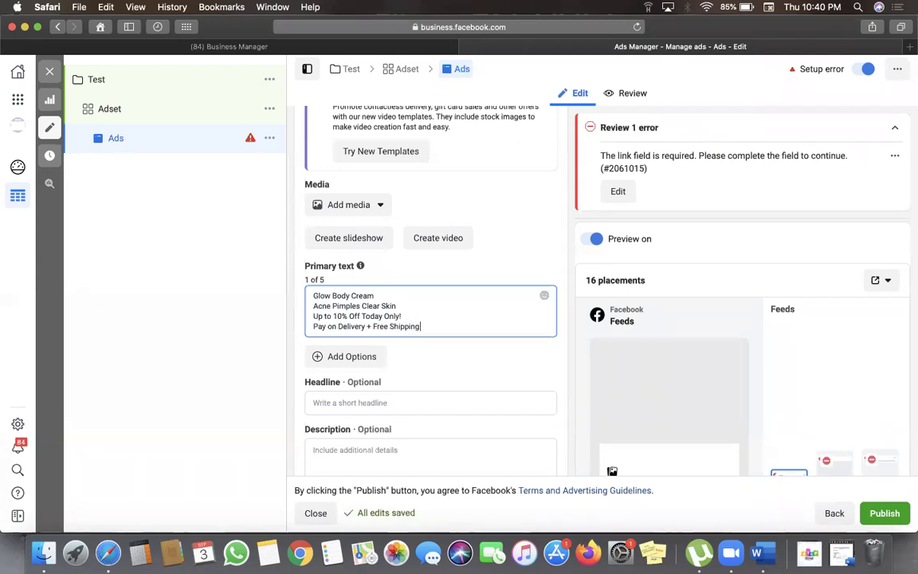
Finish the primary text with two separate lines that each read "See Here"
{"action": "key", "text": "Return"}
{"action": "type", "text": "See Her"}
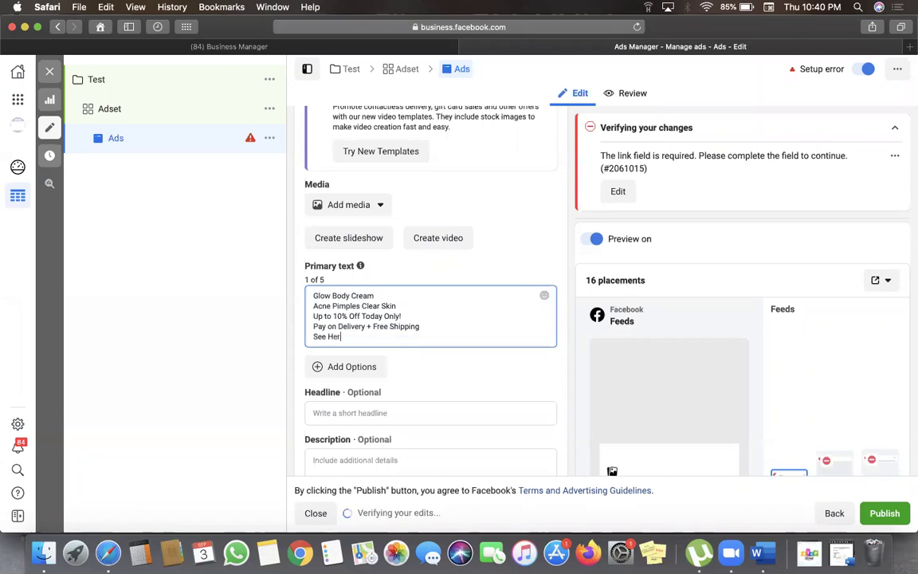
{"action": "type", "text": "e"}
{"action": "key", "text": "Return"}
{"action": "type", "text": "S"}
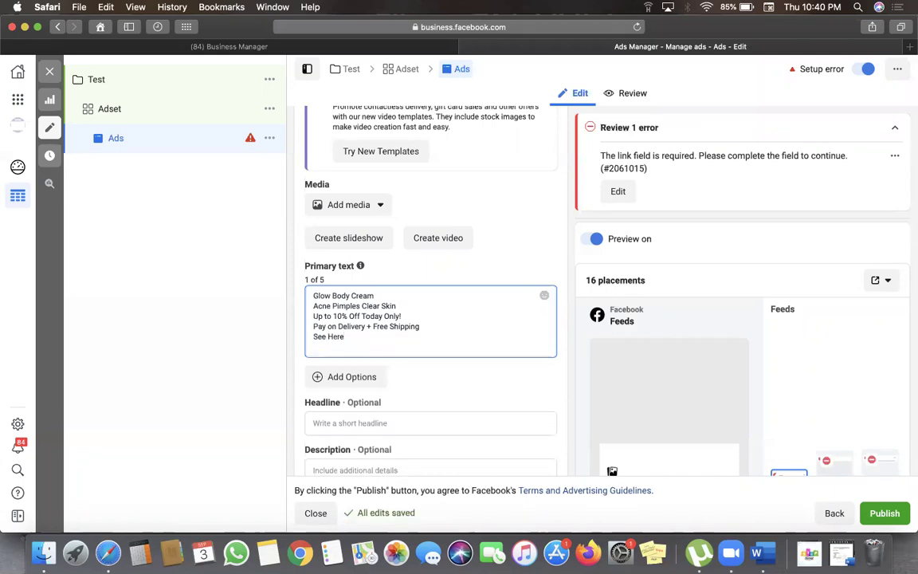
{"action": "type", "text": "ee Here"}
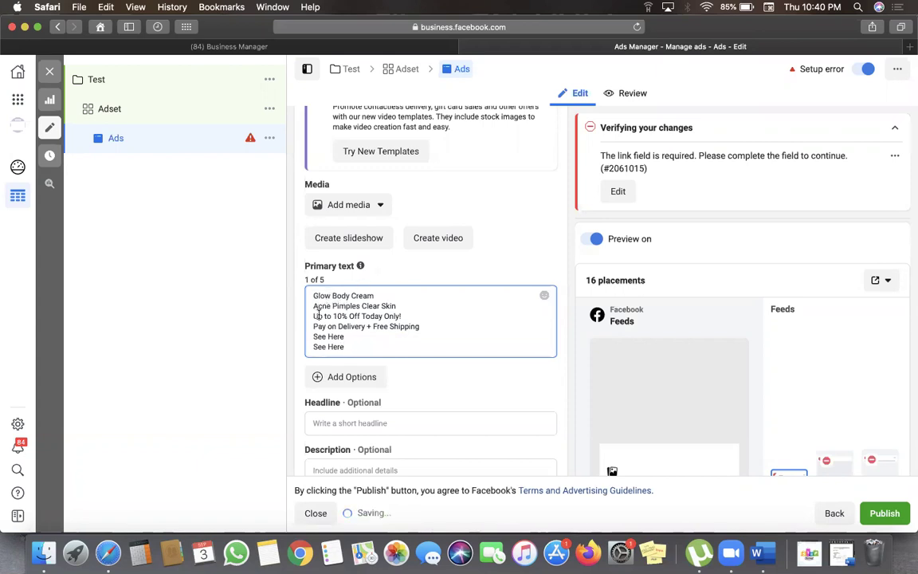
Delete the "Acne Pimples Clear Skin" line from the primary text
{"action": "triple_click", "coordinate": [388, 306]}
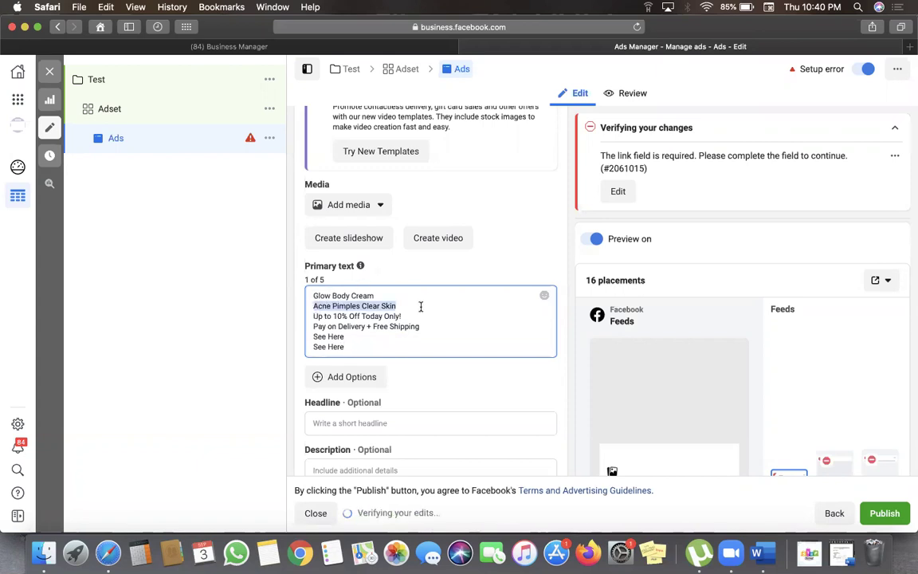
{"action": "key", "text": "BackSpace"}
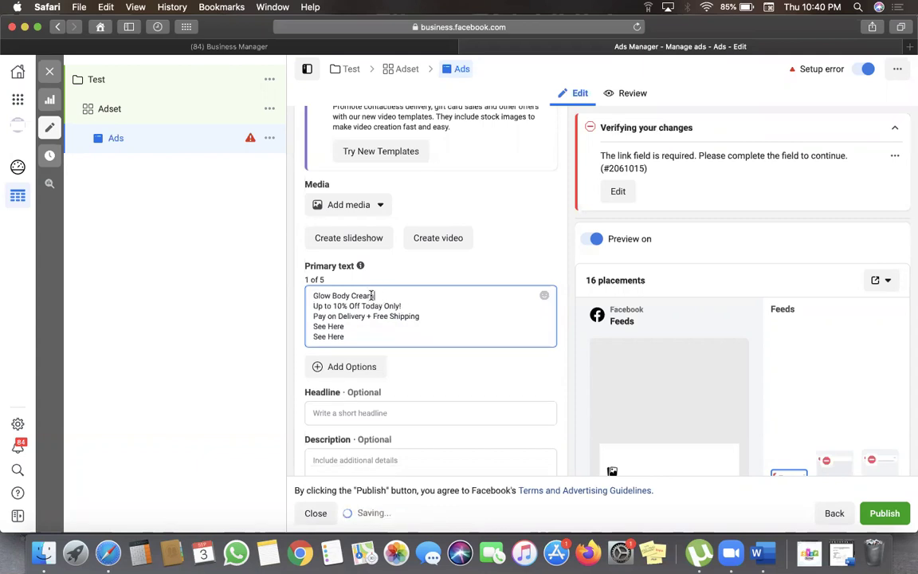
{"action": "triple_click", "coordinate": [313, 297]}
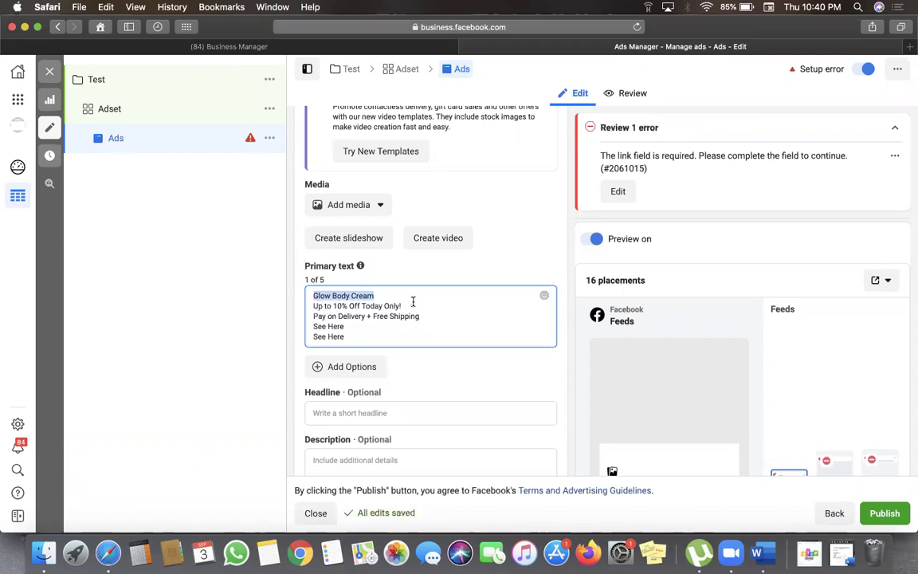
{"action": "left_click", "coordinate": [315, 308]}
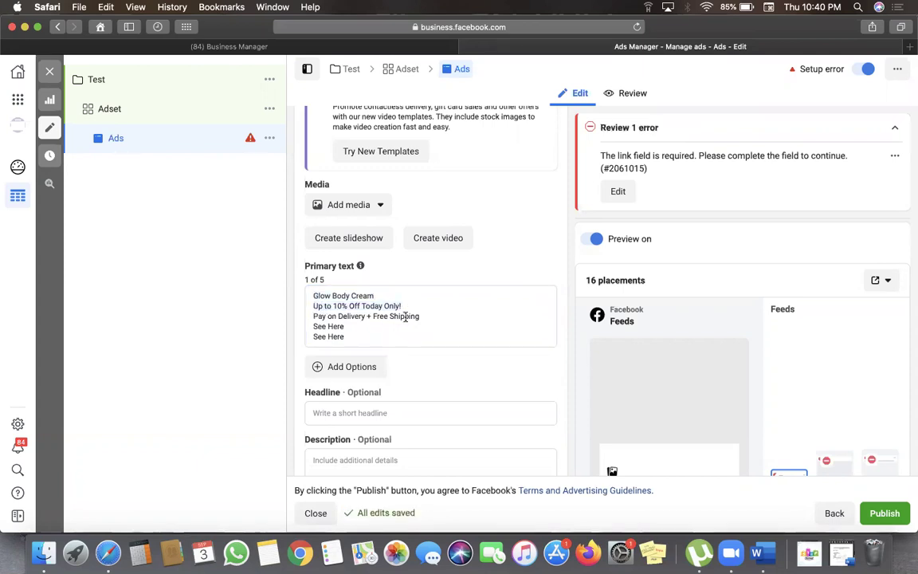
{"action": "key", "text": "shift+End"}
{"action": "left_click", "coordinate": [345, 326]}
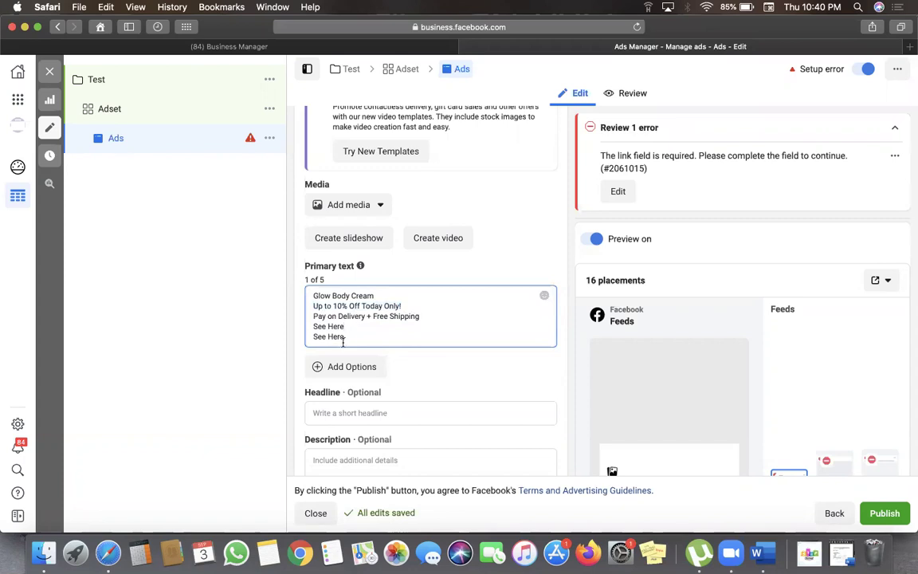
Insert a smiling-face-with-hearts emoji after "Glow Body Cream" and a fire emoji before "Up to 10% Off Today Only!"
{"action": "left_click", "coordinate": [384, 296]}
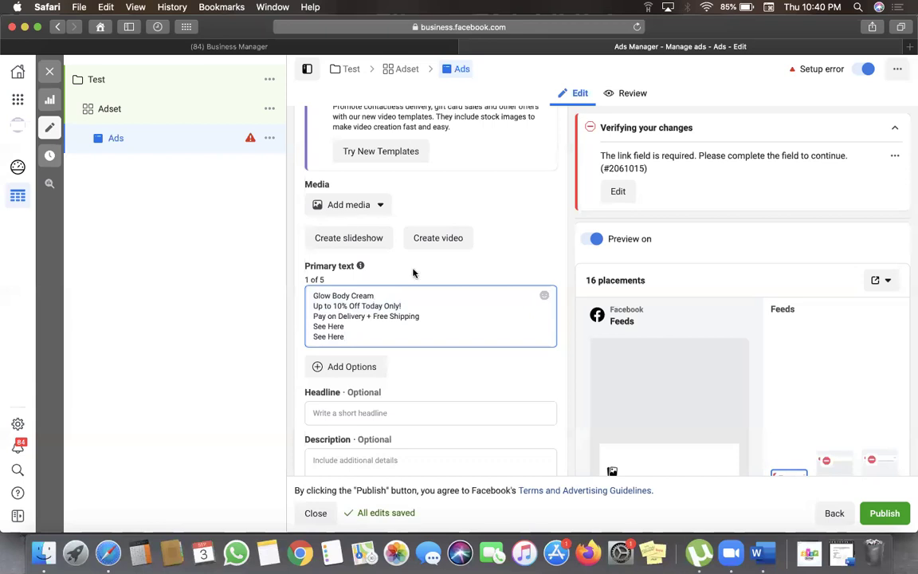
{"action": "key", "text": "ctrl+super+space"}
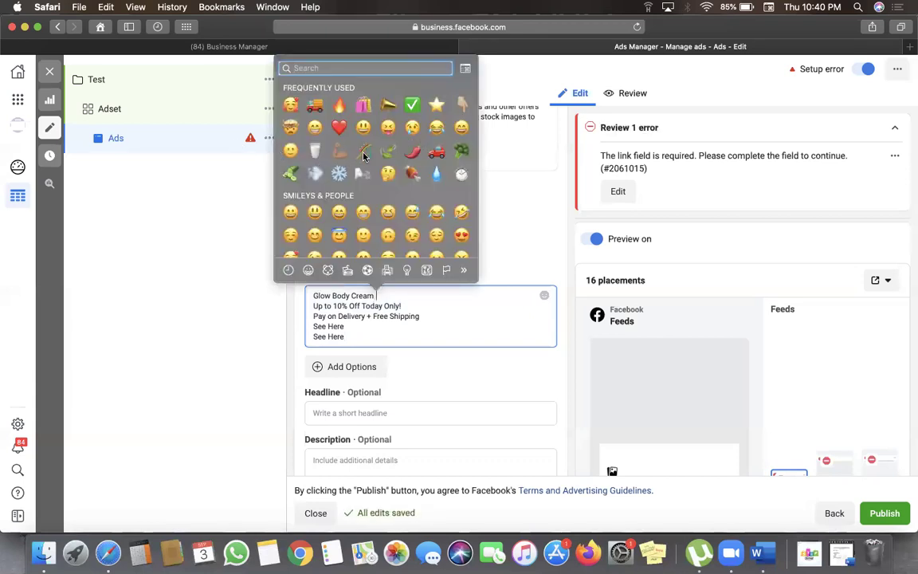
{"action": "left_click", "coordinate": [296, 105]}
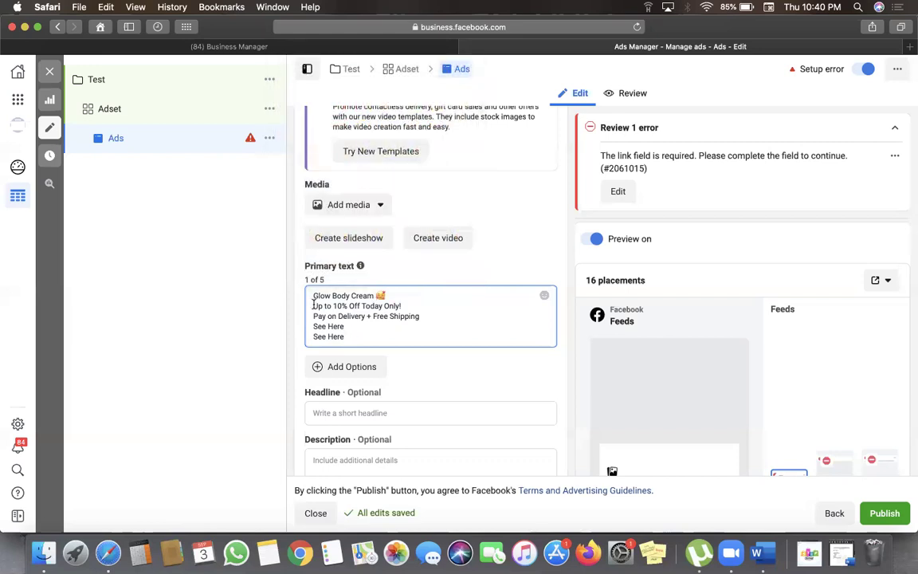
{"action": "left_click", "coordinate": [313, 305]}
{"action": "key", "text": "ctrl+super+space"}
{"action": "left_click", "coordinate": [274, 109]}
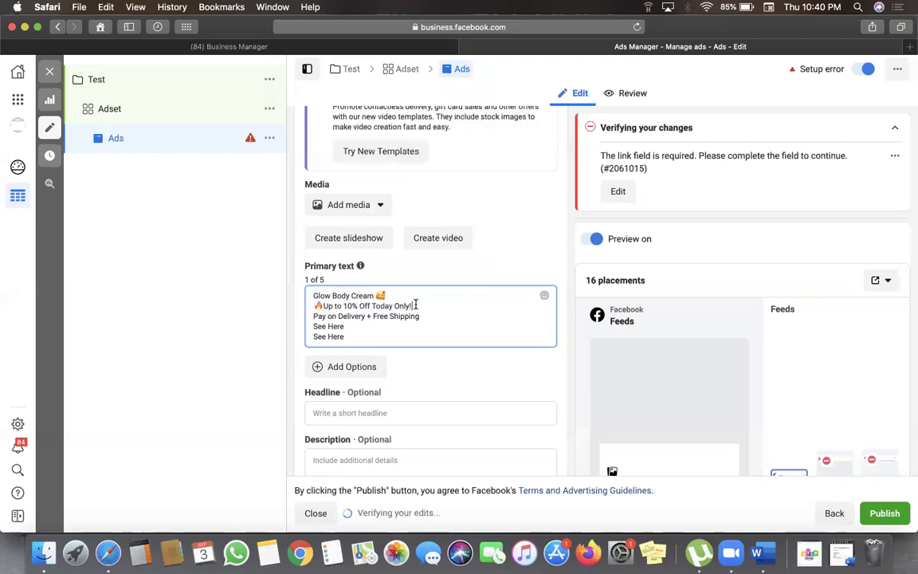
Insert a fire emoji after "Up to 10% Off Today Only!" in the primary text
{"action": "key", "text": "ctrl+super+space"}
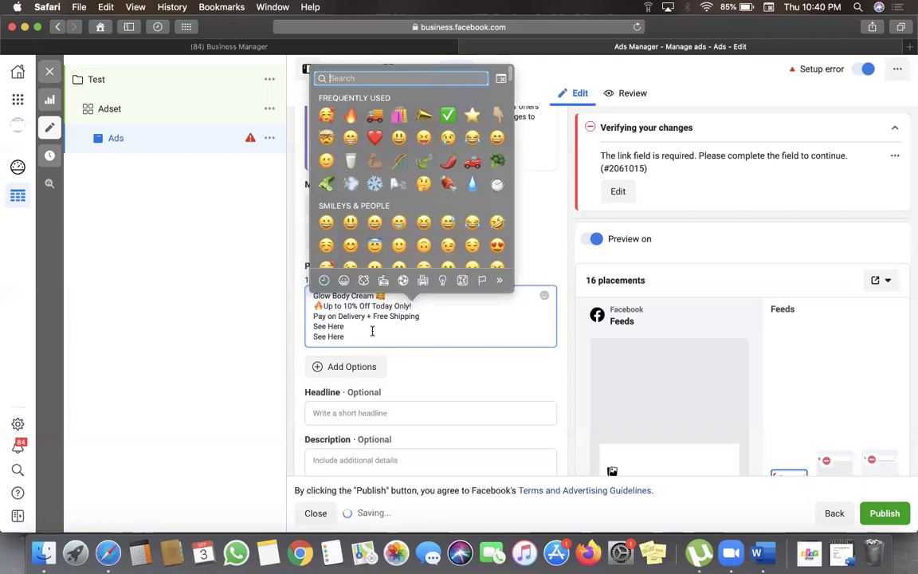
{"action": "left_click", "coordinate": [351, 115]}
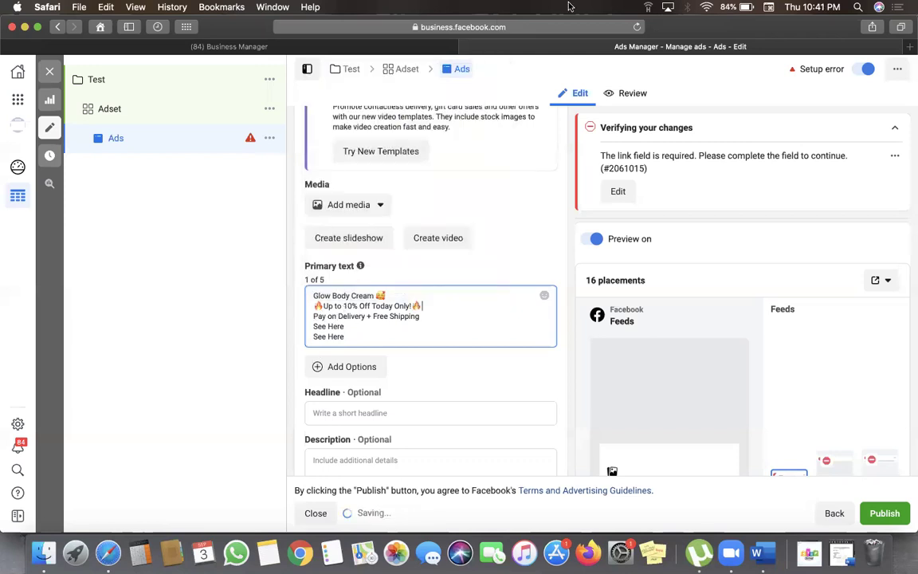
Try to search the web for "facebook piliapp" in a new browser tab
{"action": "left_click", "coordinate": [909, 46]}
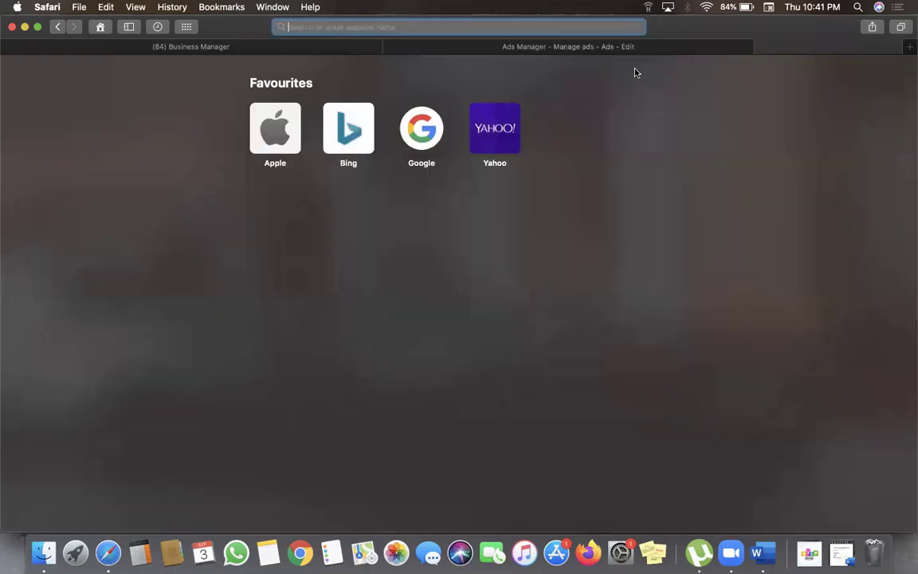
{"action": "type", "text": "fa"}
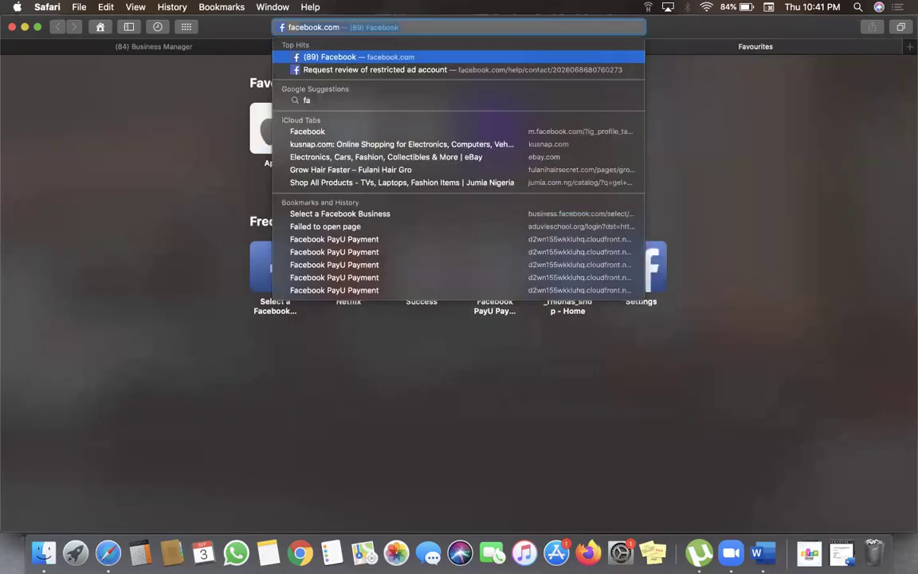
{"action": "type", "text": "cebook p"}
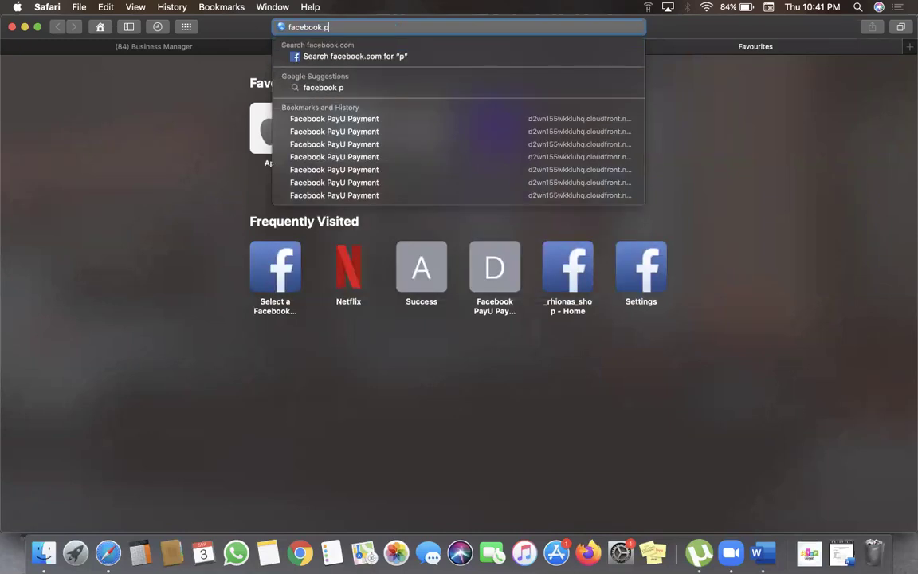
{"action": "type", "text": "iliapp"}
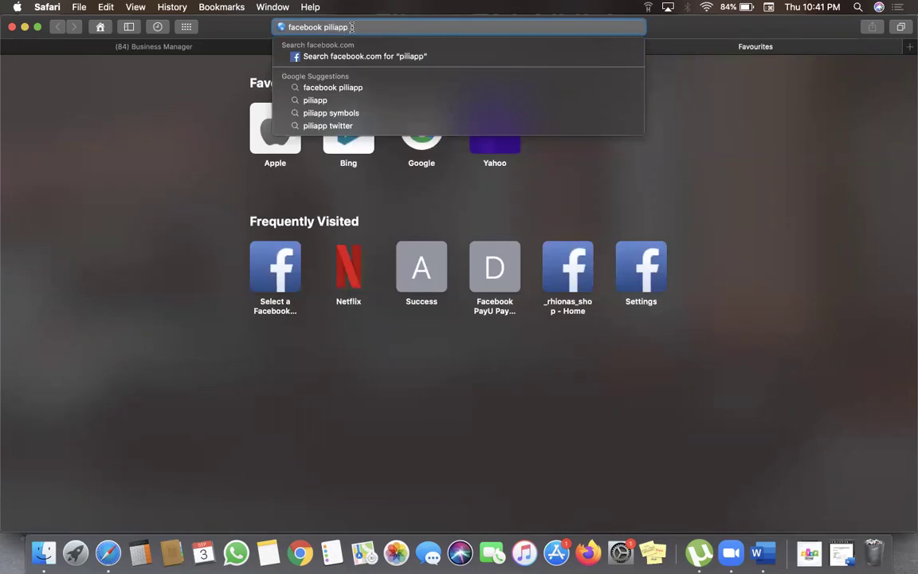
{"action": "key", "text": "Return"}
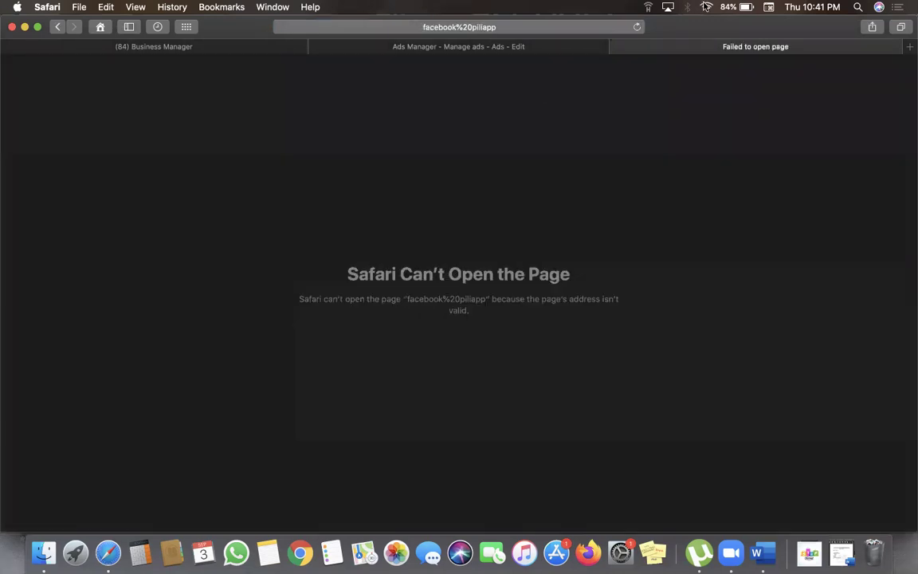
Choose a Wi-Fi network to restore the connection and close the failed search page
{"action": "left_click", "coordinate": [706, 7]}
{"action": "left_click", "coordinate": [584, 170]}
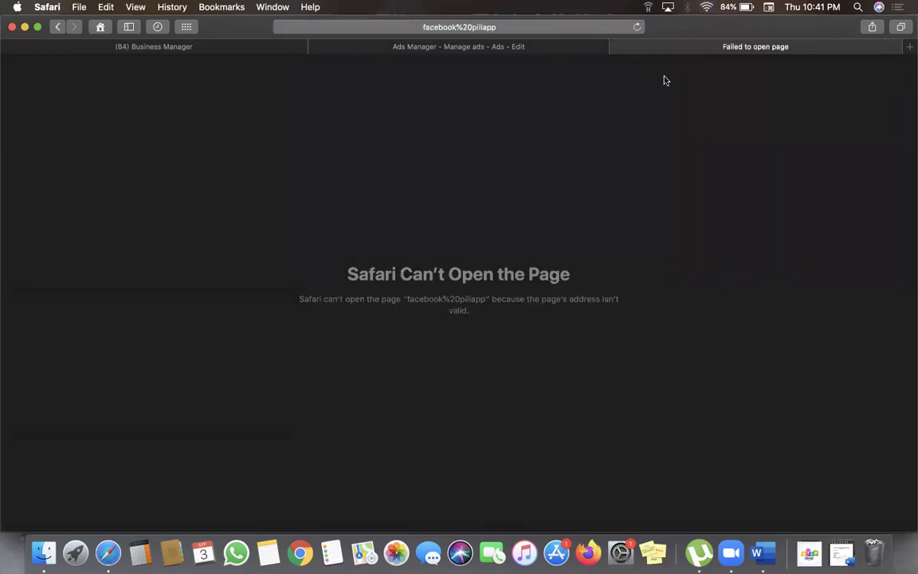
{"action": "left_click", "coordinate": [617, 47]}
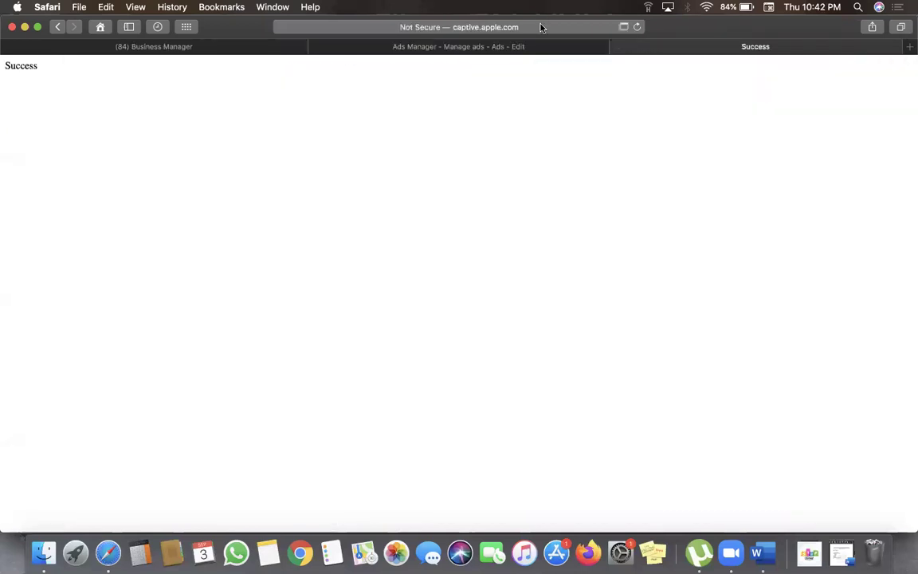
Try the "facebook piliapp" search again from the captive.apple.com page, and close that page to return to the ad editor
{"action": "left_click", "coordinate": [488, 24]}
{"action": "type", "text": "fa"}
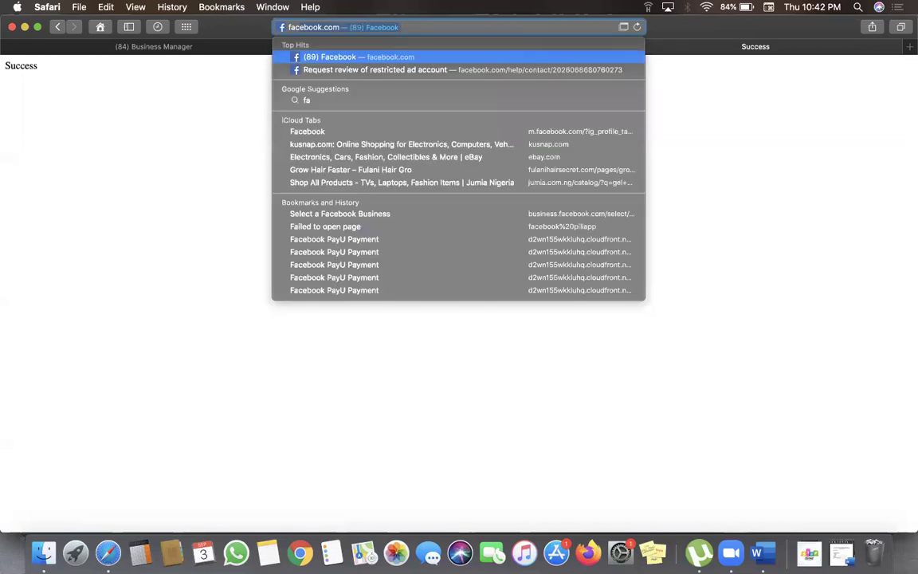
{"action": "type", "text": "cebook "}
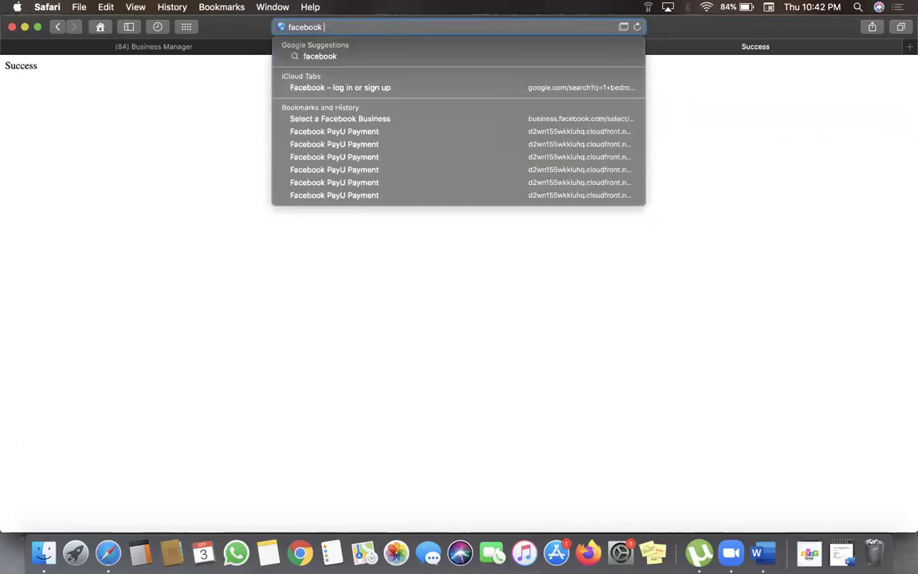
{"action": "type", "text": "pi"}
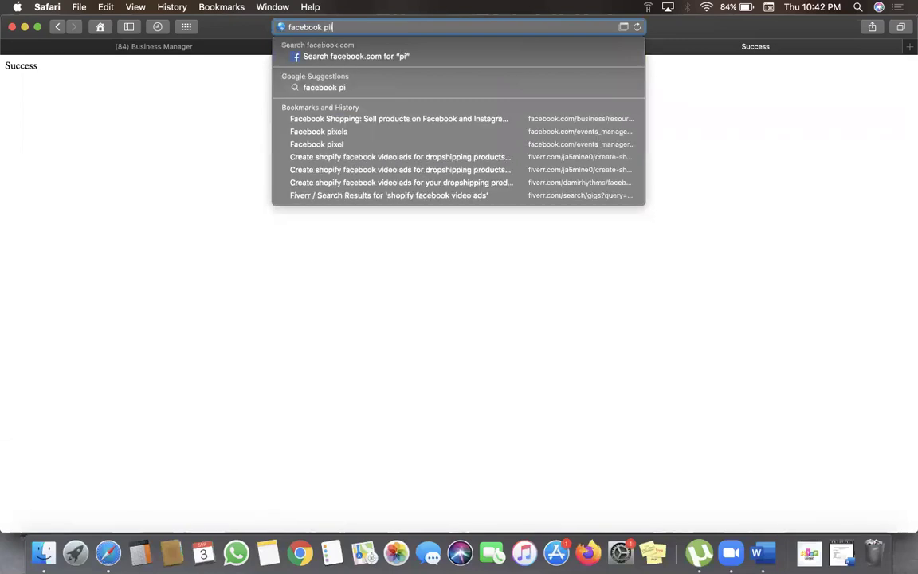
{"action": "type", "text": "liapp"}
{"action": "key", "text": "Return"}
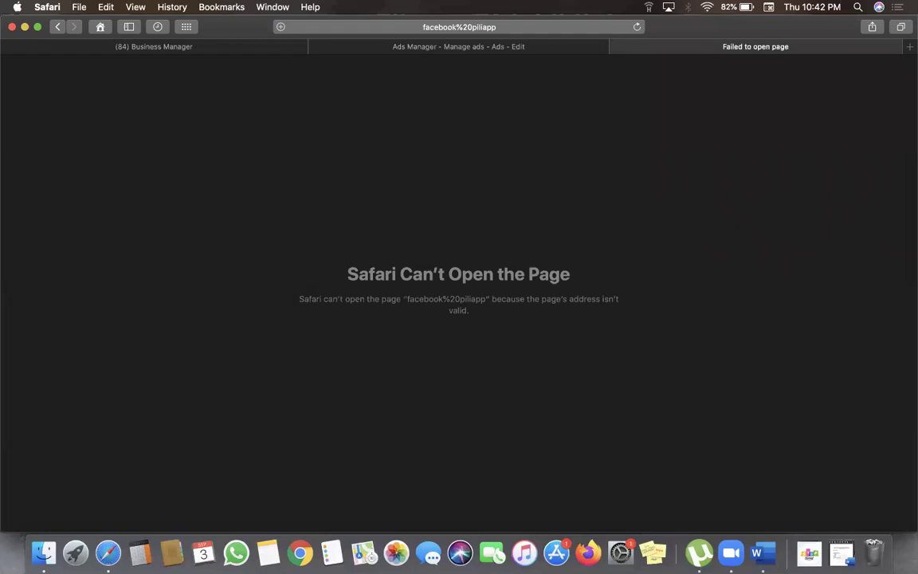
{"action": "left_click", "coordinate": [620, 48]}
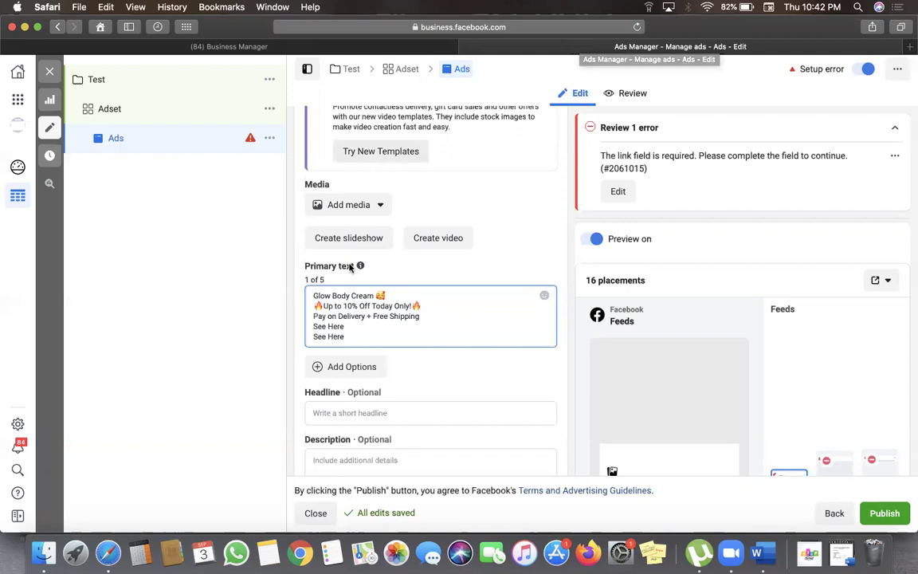
{"action": "left_click", "coordinate": [359, 329]}
{"action": "type", "text": "http://7dmoney.club/thank-you/"}
{"action": "left_click", "coordinate": [365, 327]}
{"action": "type", "text": "s"}
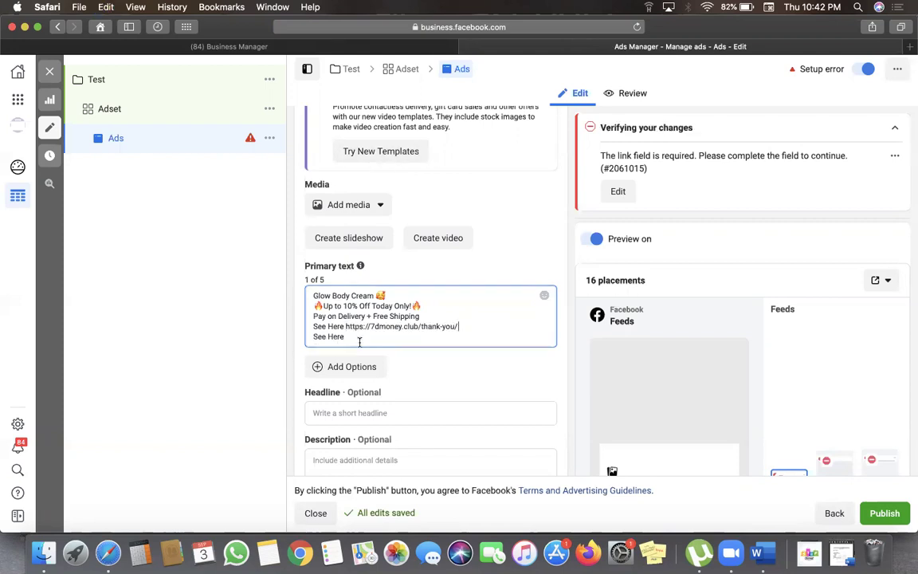
Replace "thank-you" with "glow-cream" in the link on the first "See Here" line
{"action": "left_click", "coordinate": [472, 328]}
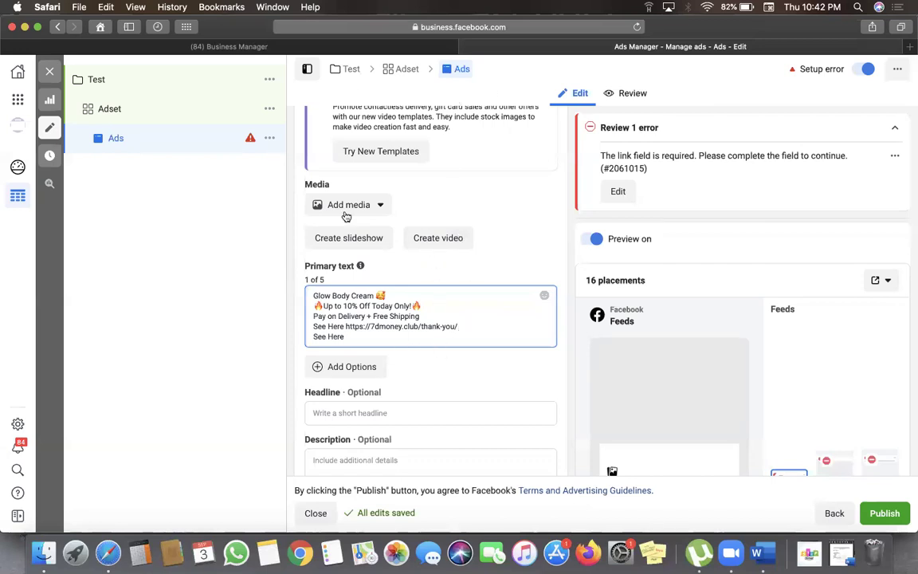
{"action": "left_click_drag", "start_coordinate": [458, 333], "coordinate": [421, 327]}
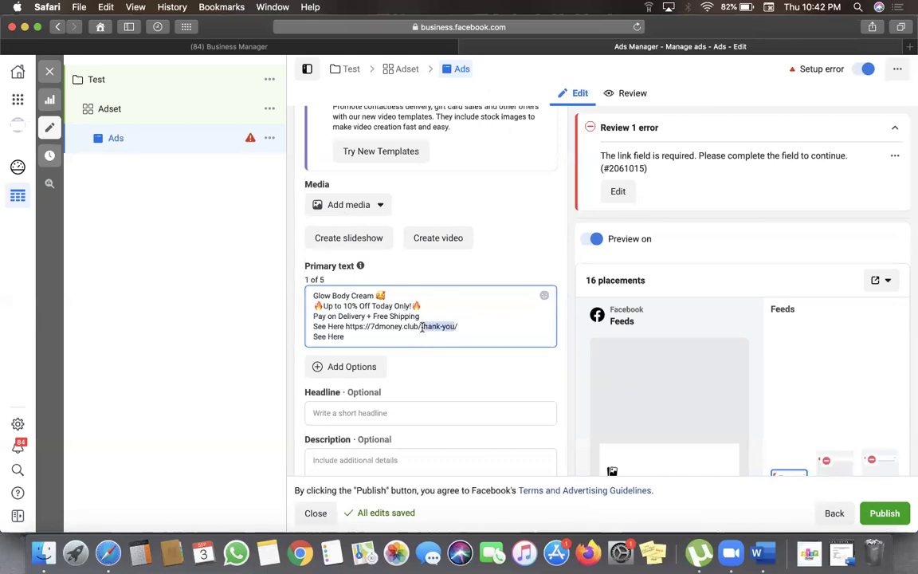
{"action": "type", "text": "glowwcream"}
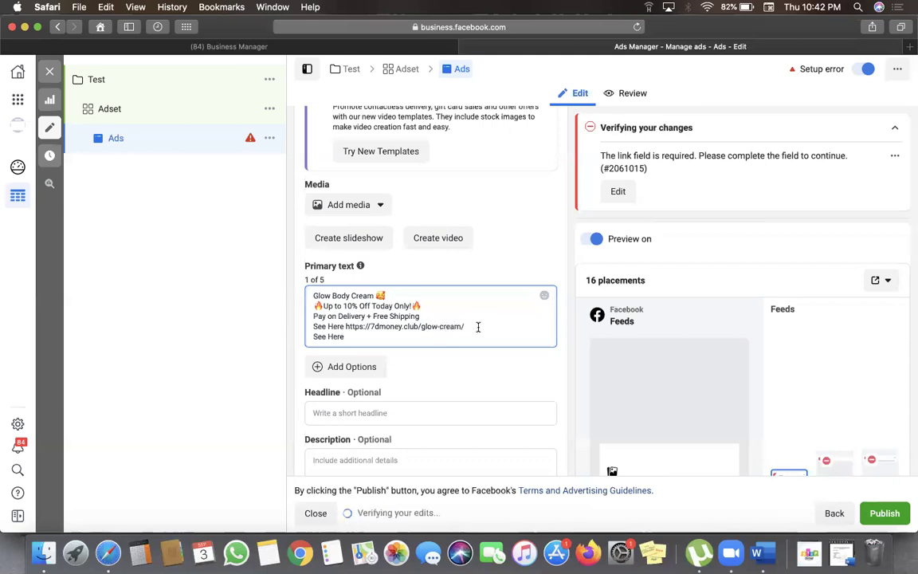
Copy the glow-cream link from the first "See Here" line to the end of the second one
{"action": "left_click_drag", "start_coordinate": [483, 328], "coordinate": [346, 332]}
{"action": "key", "text": "cmd+c"}
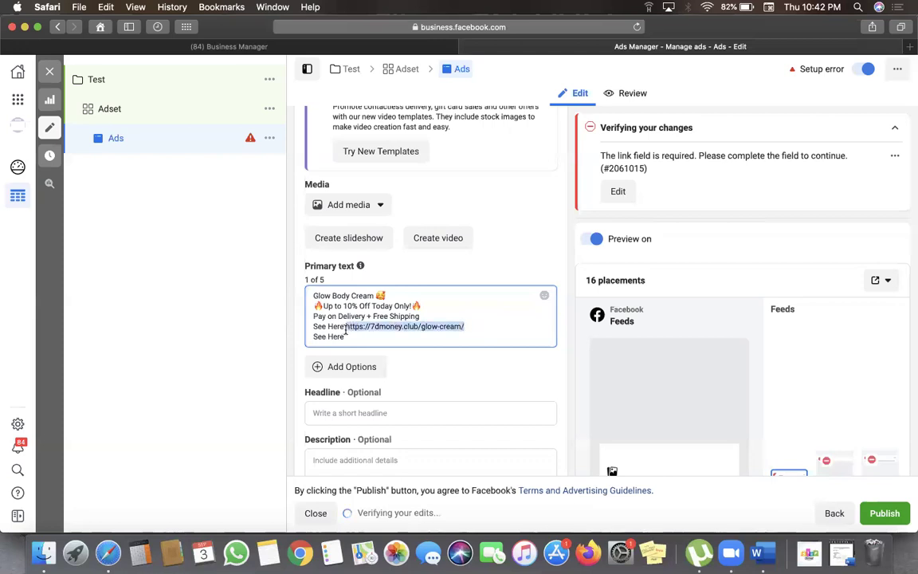
{"action": "left_click", "coordinate": [345, 336]}
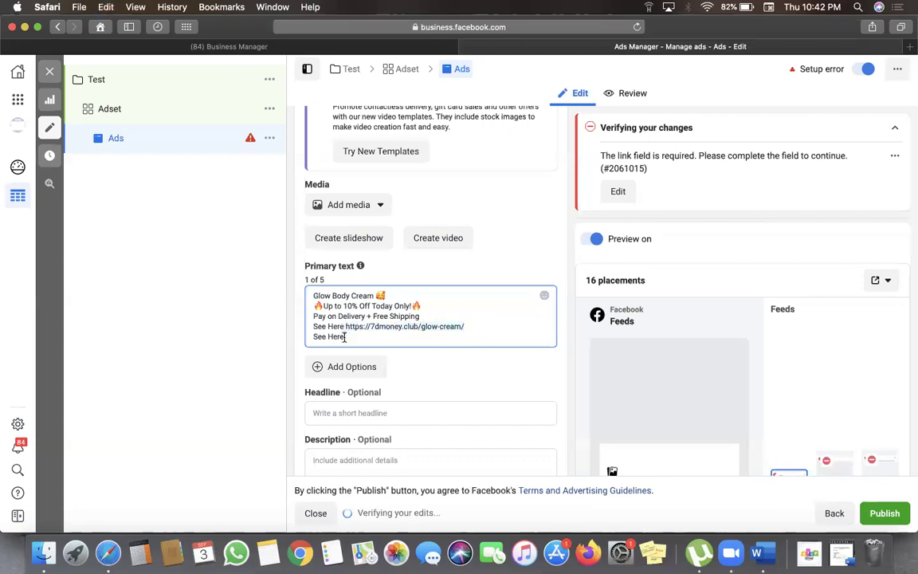
{"action": "key", "text": "cmd+v"}
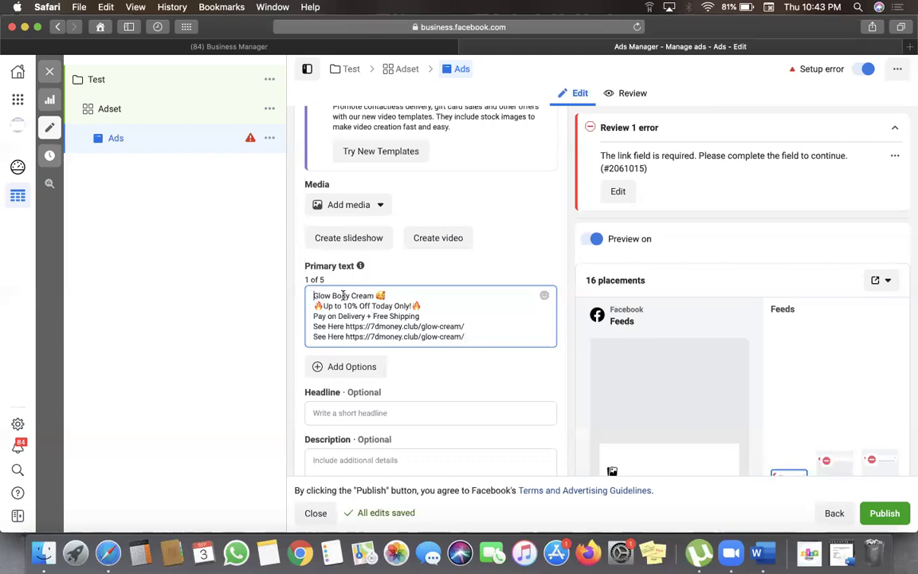
Insert a green check-mark emoji before "Pay on Delivery" in the primary text
{"action": "left_click_drag", "start_coordinate": [312, 296], "coordinate": [394, 295]}
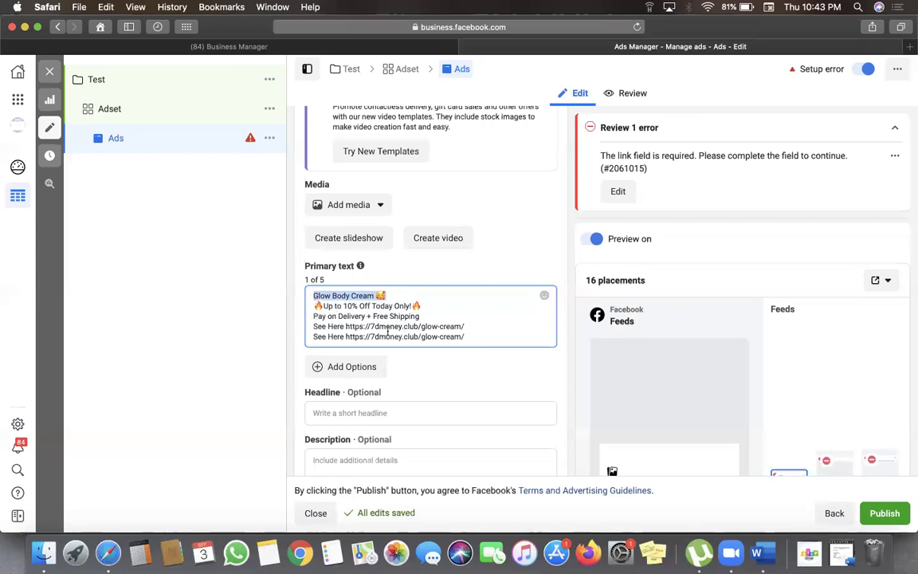
{"action": "left_click", "coordinate": [314, 318]}
{"action": "key", "text": "ctrl+super+space"}
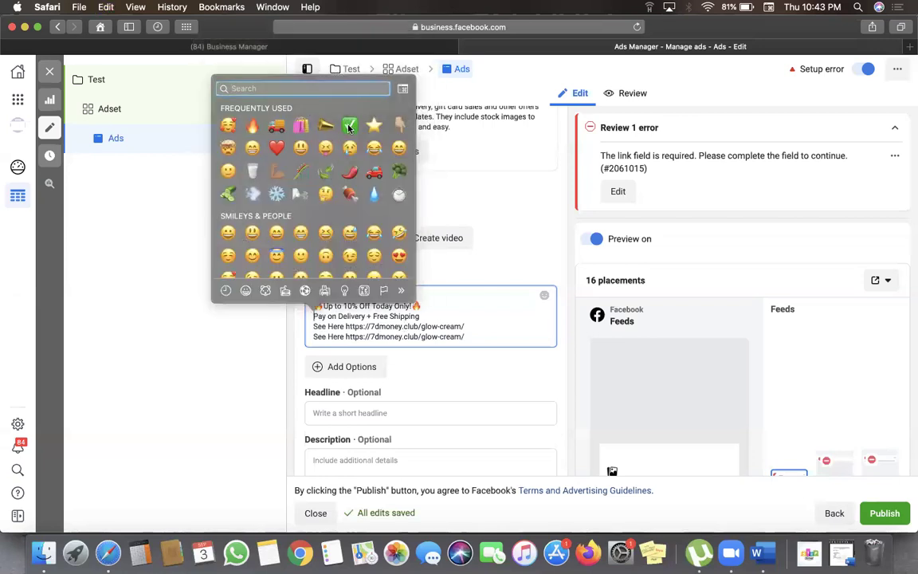
{"action": "left_click", "coordinate": [348, 128]}
Replace the plus sign before "Free Shipping" with a green check-mark emoji
{"action": "left_click", "coordinate": [385, 316]}
{"action": "key", "text": "BackSpace"}
{"action": "key", "text": "BackSpace"}
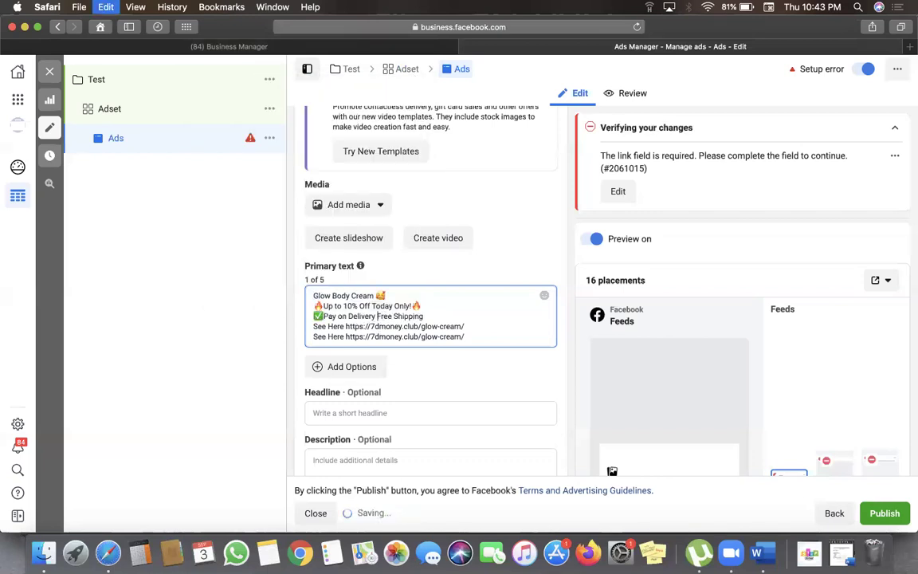
{"action": "key", "text": "ctrl+super+space"}
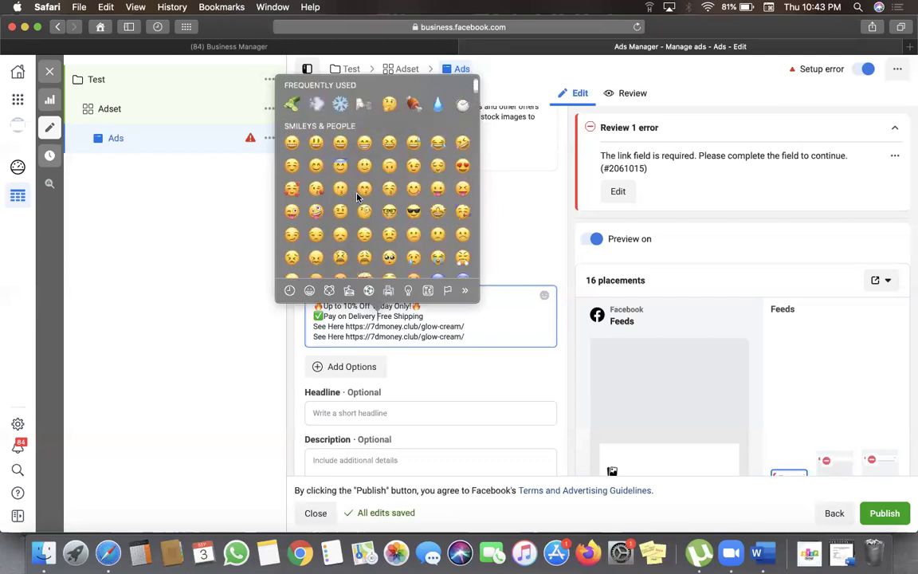
{"action": "left_click", "coordinate": [341, 124]}
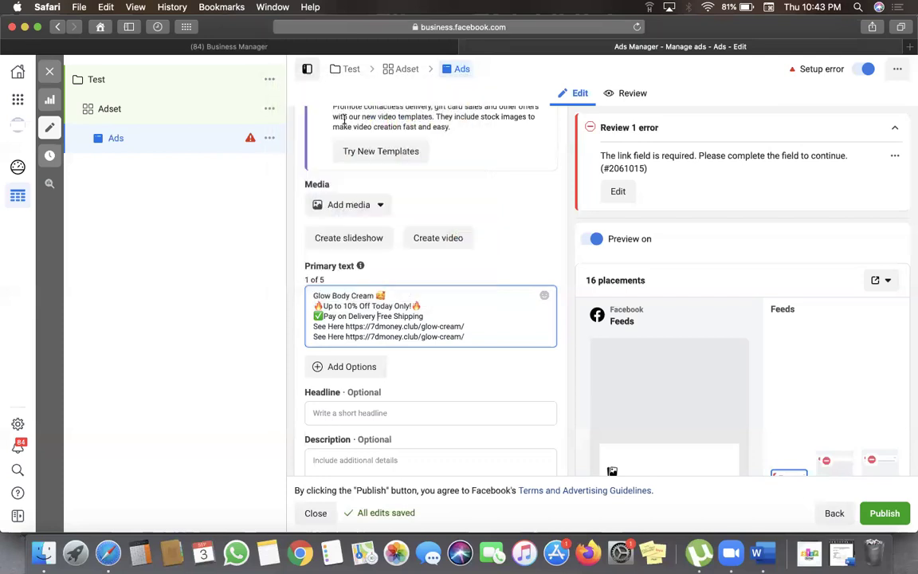
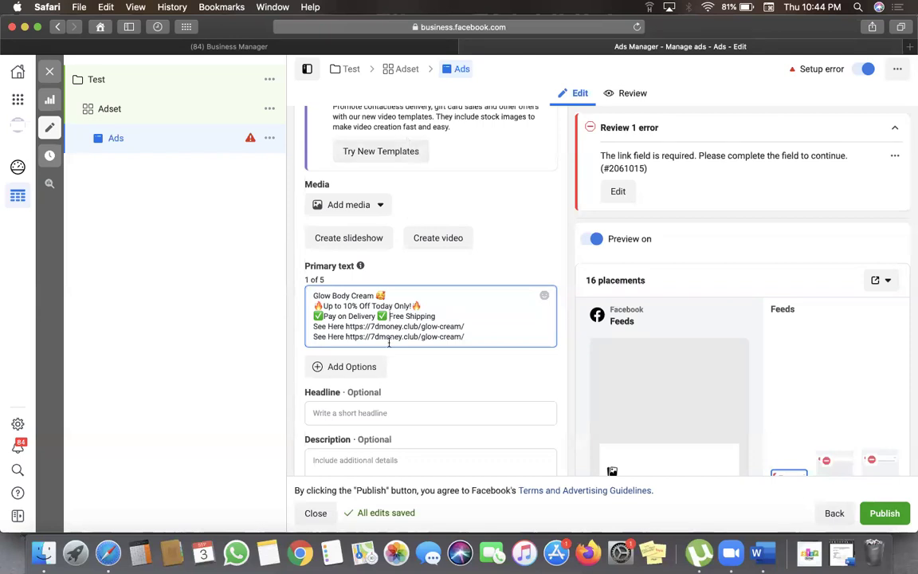
{"action": "scroll", "coordinate": [389, 343], "scroll_direction": "down", "scroll_amount": 3}
{"action": "scroll", "coordinate": [389, 343], "scroll_direction": "down", "scroll_amount": 1}
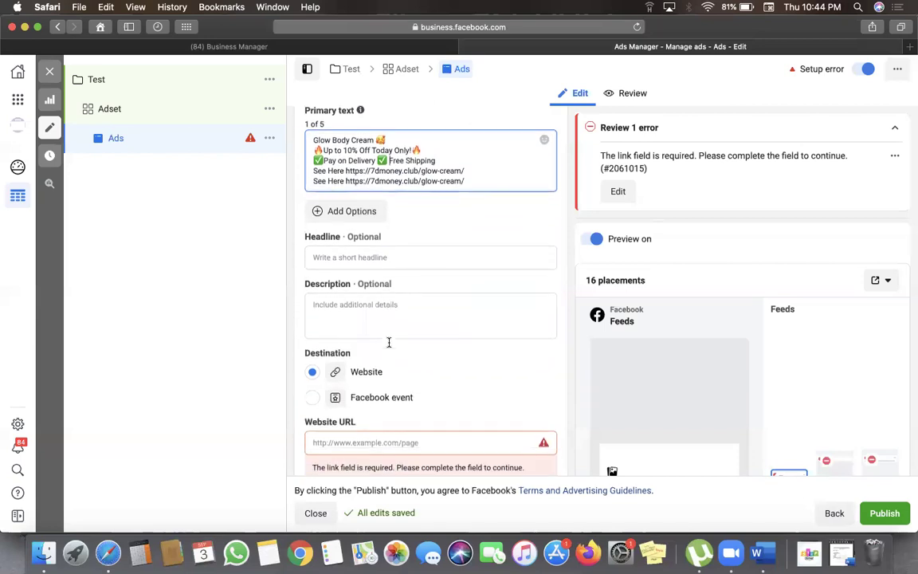
{"action": "scroll", "coordinate": [389, 345], "scroll_direction": "up", "scroll_amount": 1}
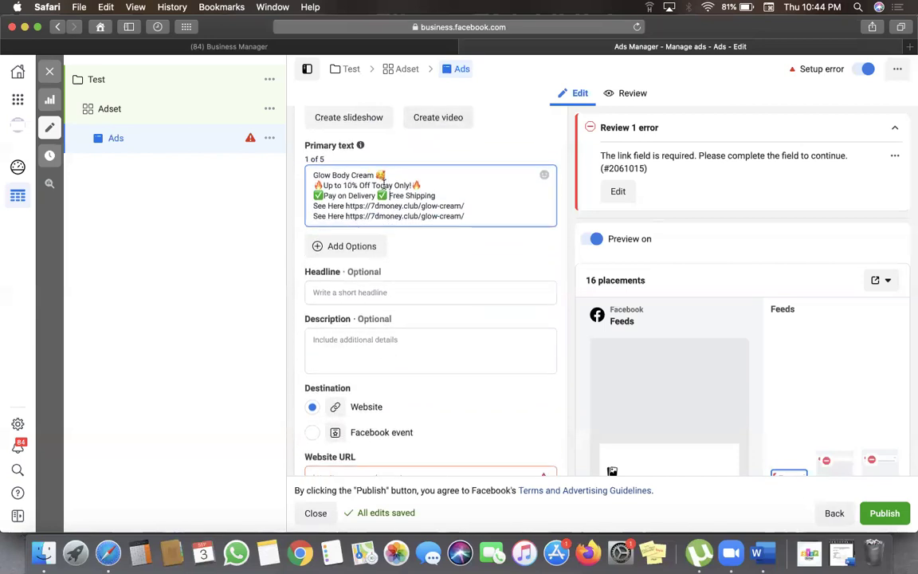
{"action": "scroll", "coordinate": [400, 251], "scroll_direction": "down", "scroll_amount": 5}
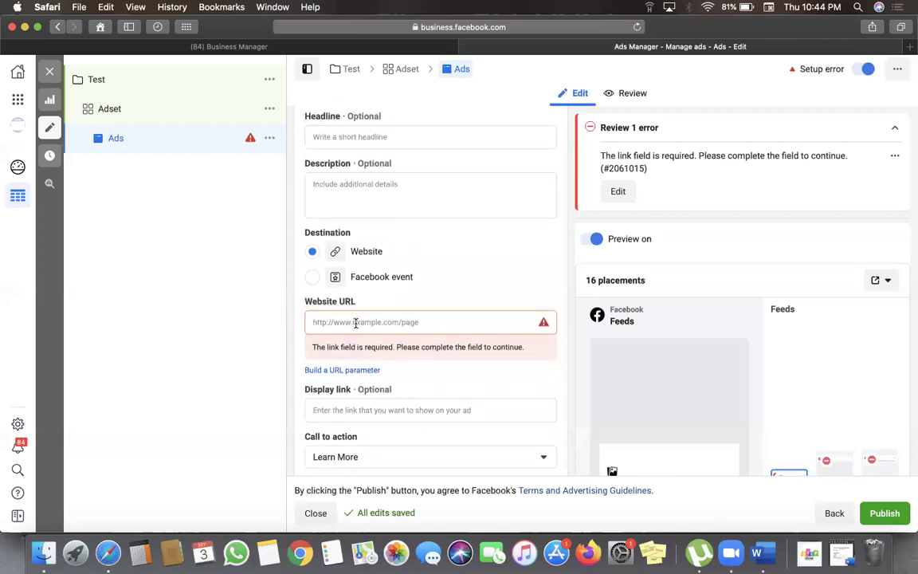
{"action": "scroll", "coordinate": [479, 196], "scroll_direction": "up", "scroll_amount": 3}
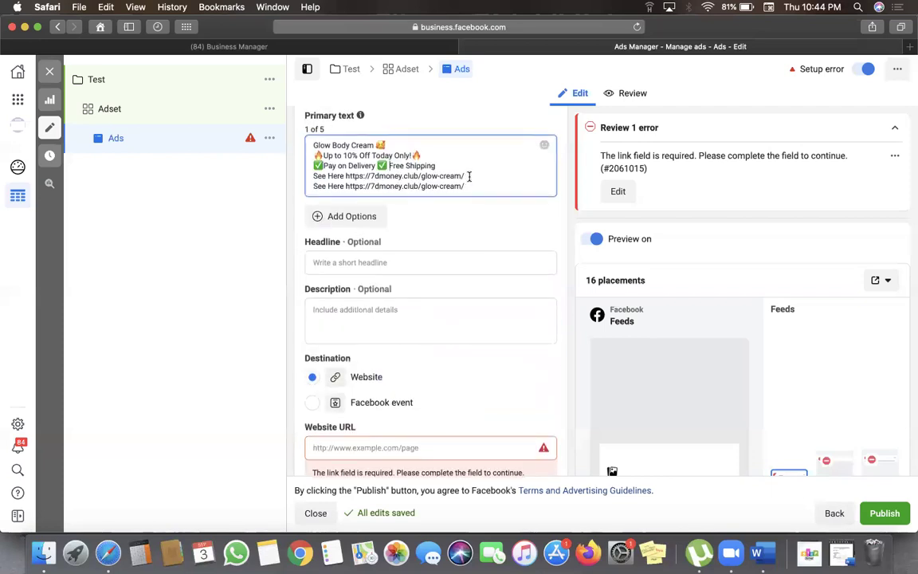
{"action": "left_click_drag", "start_coordinate": [465, 175], "coordinate": [347, 175]}
{"action": "key", "text": "super+c"}
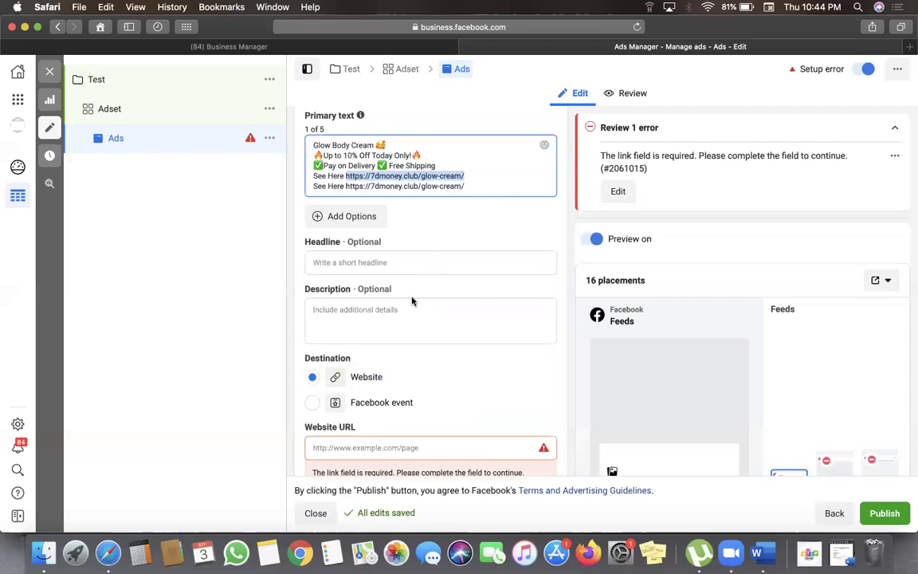
{"action": "scroll", "coordinate": [410, 298], "scroll_direction": "down", "scroll_amount": 4}
{"action": "left_click", "coordinate": [382, 265]}
{"action": "key", "text": "super+v"}
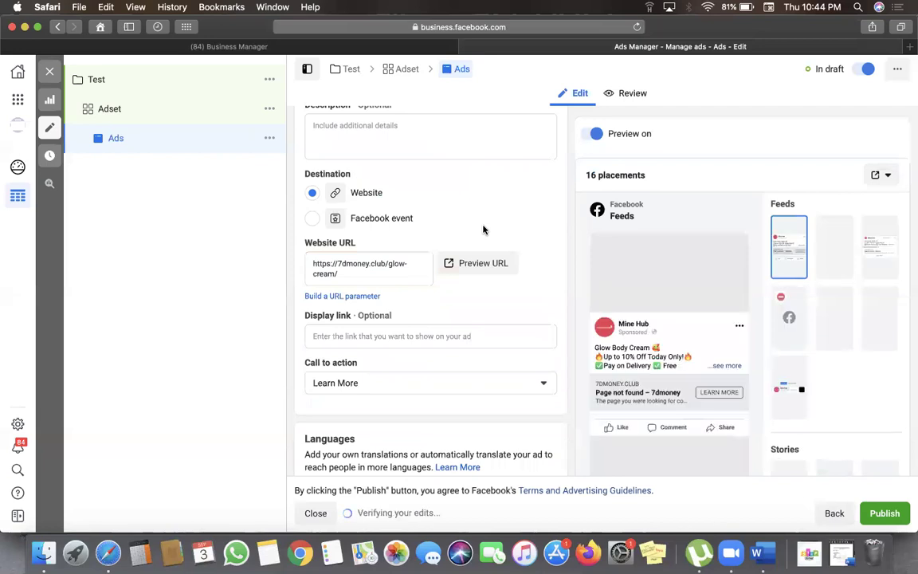
{"action": "scroll", "coordinate": [564, 355], "scroll_direction": "up", "scroll_amount": 8}
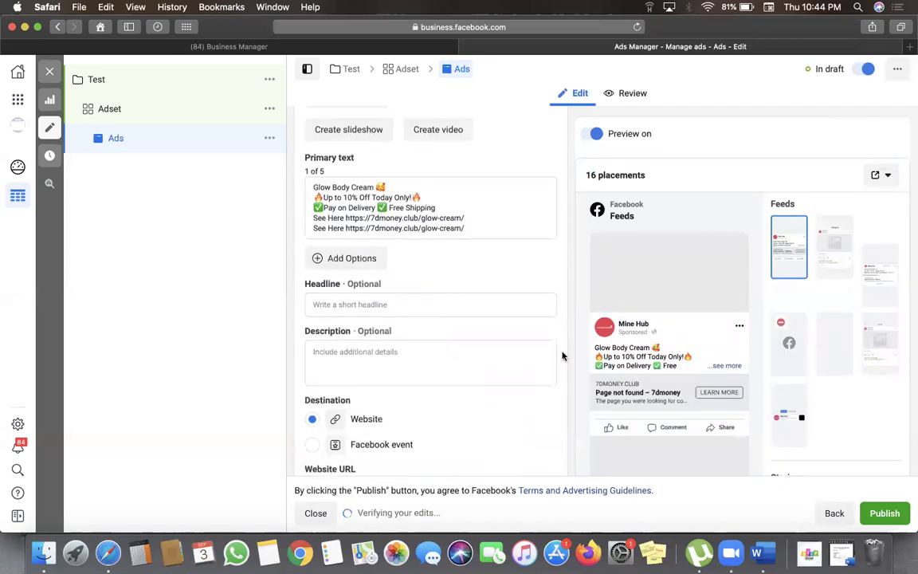
{"action": "left_click", "coordinate": [345, 179]}
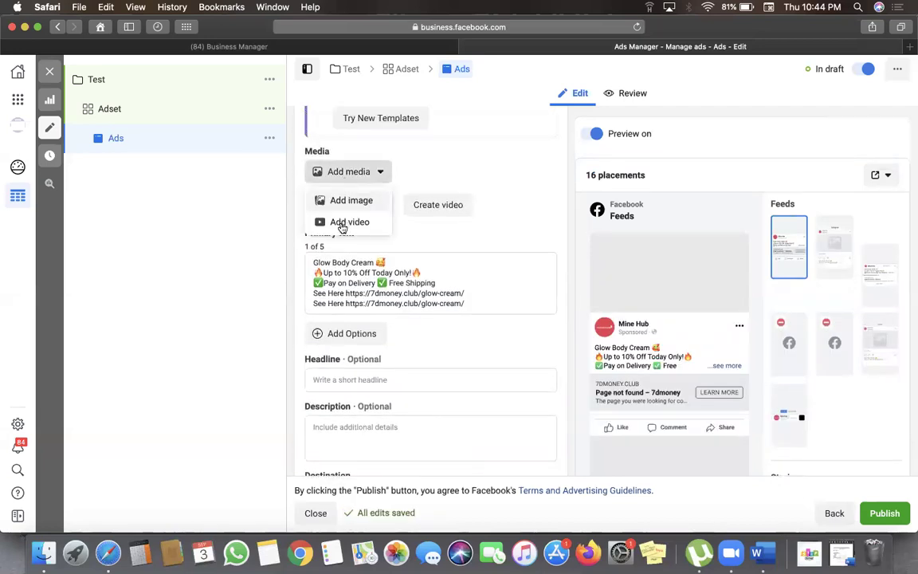
{"action": "left_click", "coordinate": [342, 223]}
{"action": "left_click", "coordinate": [312, 151]}
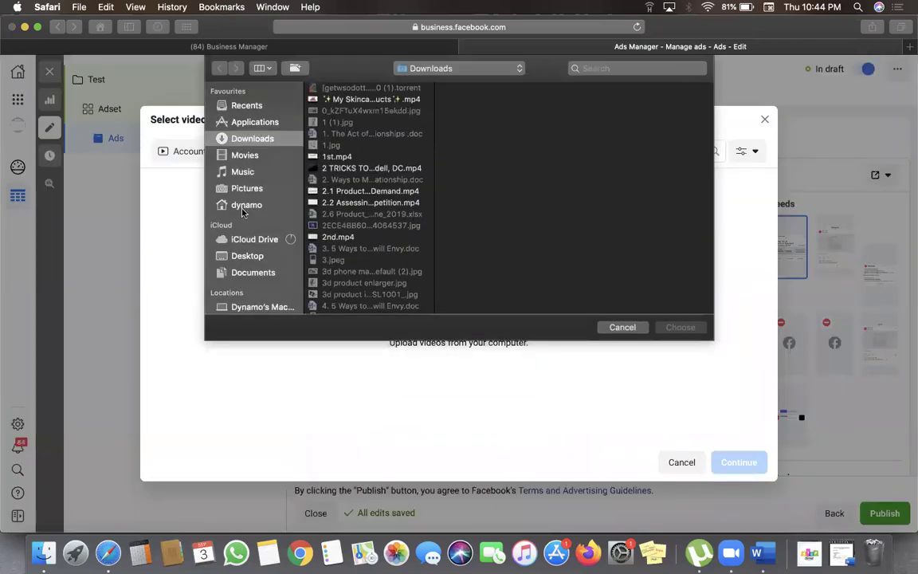
{"action": "left_click", "coordinate": [259, 273]}
{"action": "scroll", "coordinate": [374, 154], "scroll_direction": "down", "scroll_amount": 2}
{"action": "scroll", "coordinate": [378, 153], "scroll_direction": "down", "scroll_amount": 5}
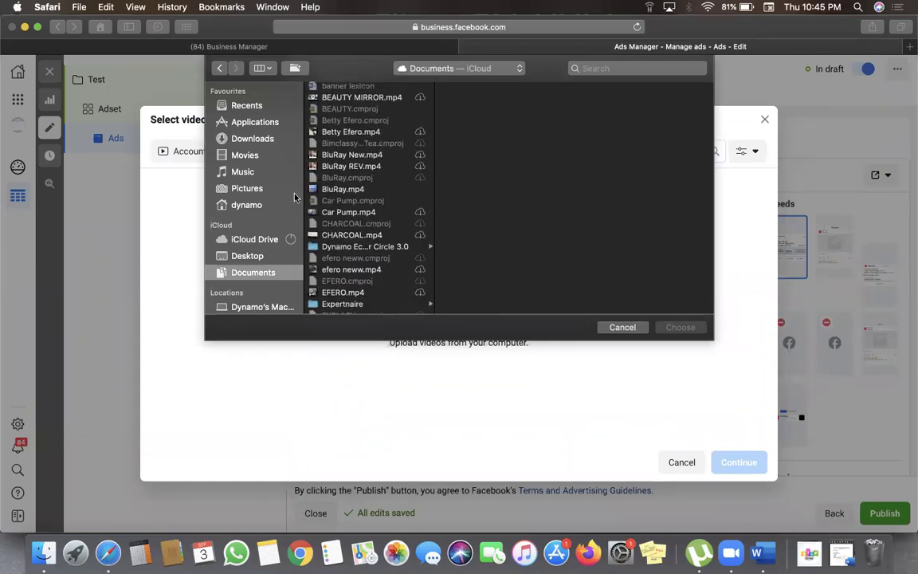
{"action": "left_click", "coordinate": [247, 188]}
{"action": "scroll", "coordinate": [340, 205], "scroll_direction": "down", "scroll_amount": 1}
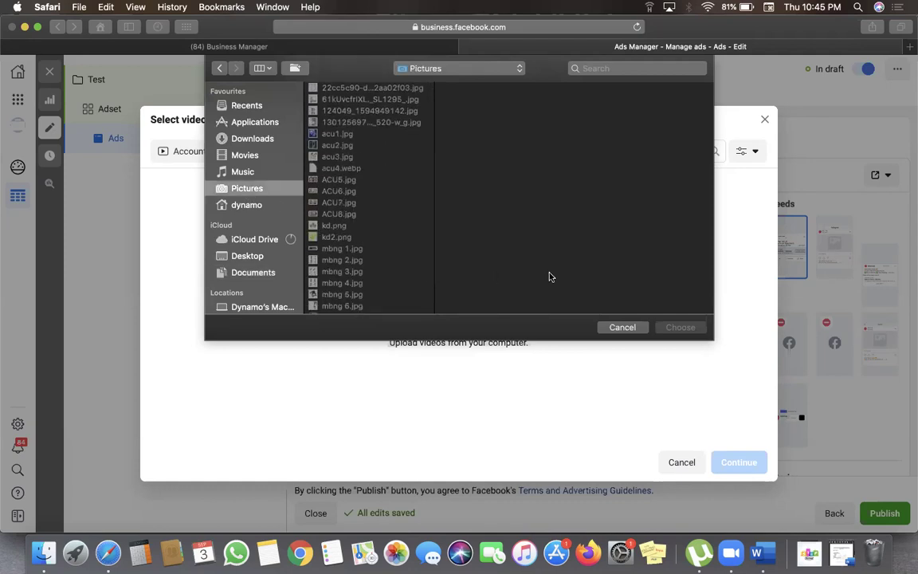
{"action": "left_click", "coordinate": [638, 328]}
{"action": "left_click", "coordinate": [690, 468]}
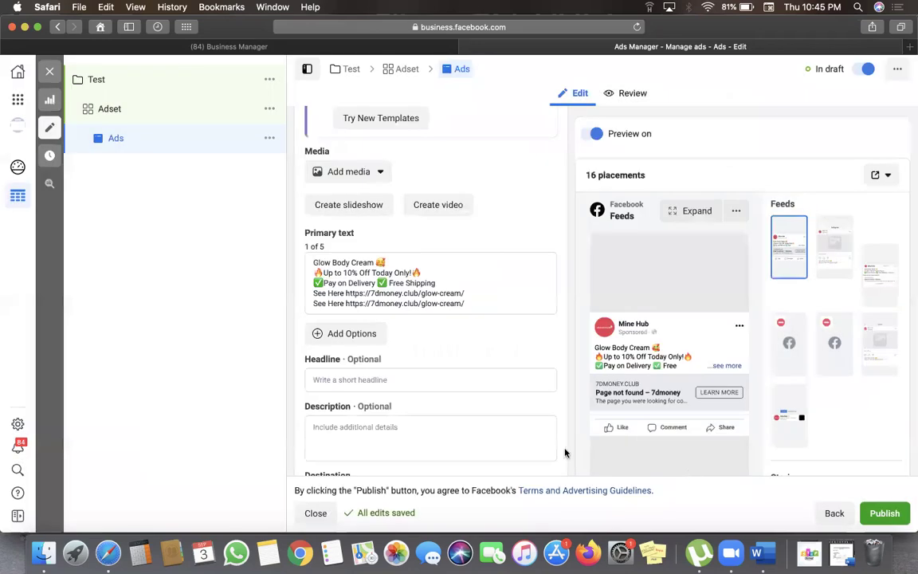
Add the account image Post 15.jpg as the ad's media and check it in the Facebook feed preview
{"action": "left_click", "coordinate": [332, 169]}
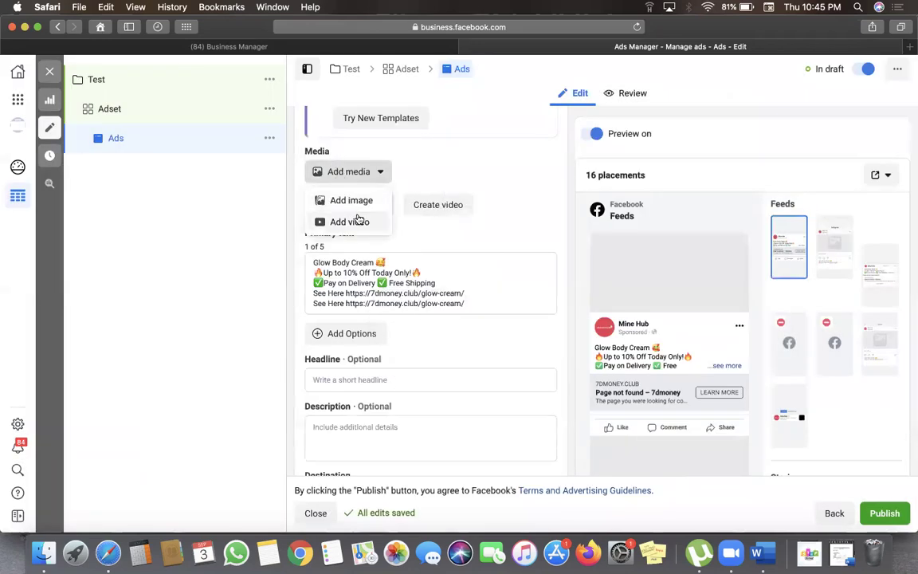
{"action": "left_click", "coordinate": [348, 202]}
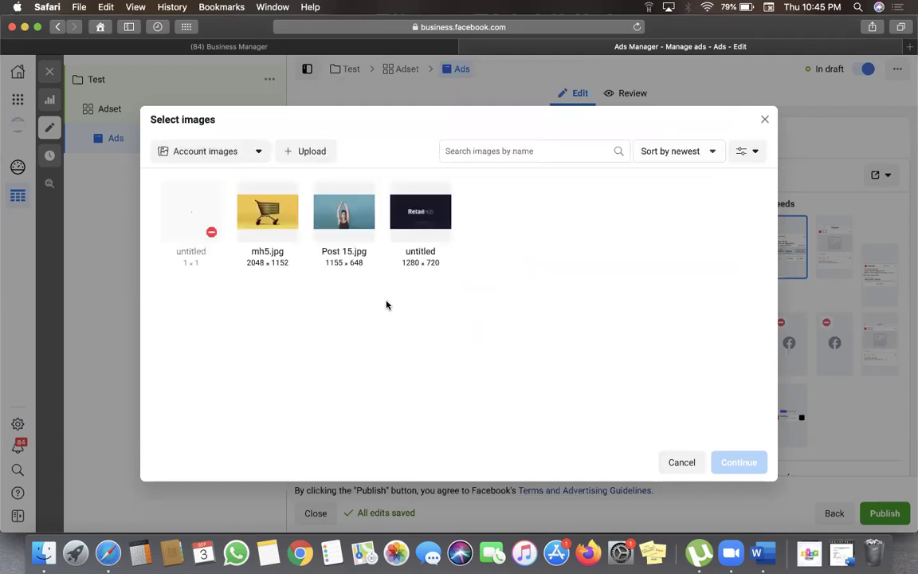
{"action": "left_click", "coordinate": [339, 211]}
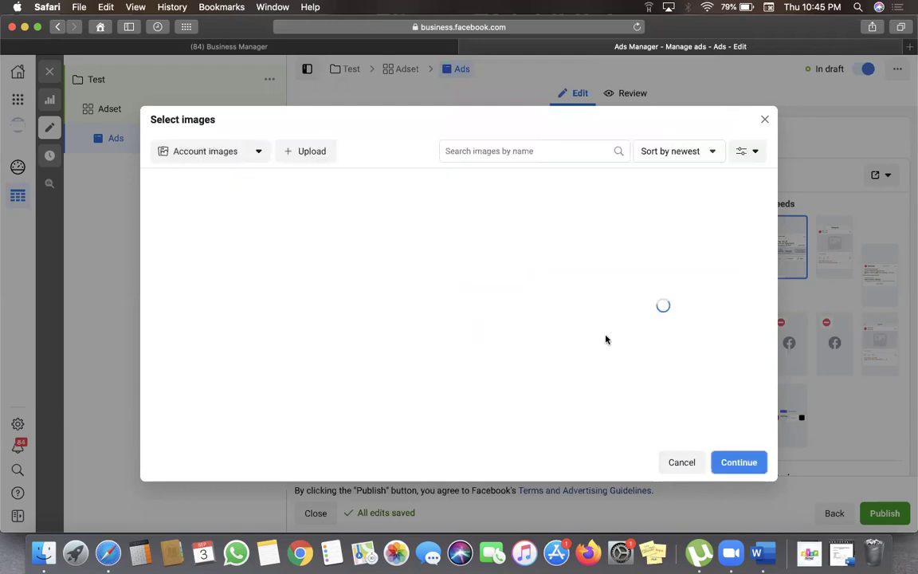
{"action": "left_click", "coordinate": [753, 472]}
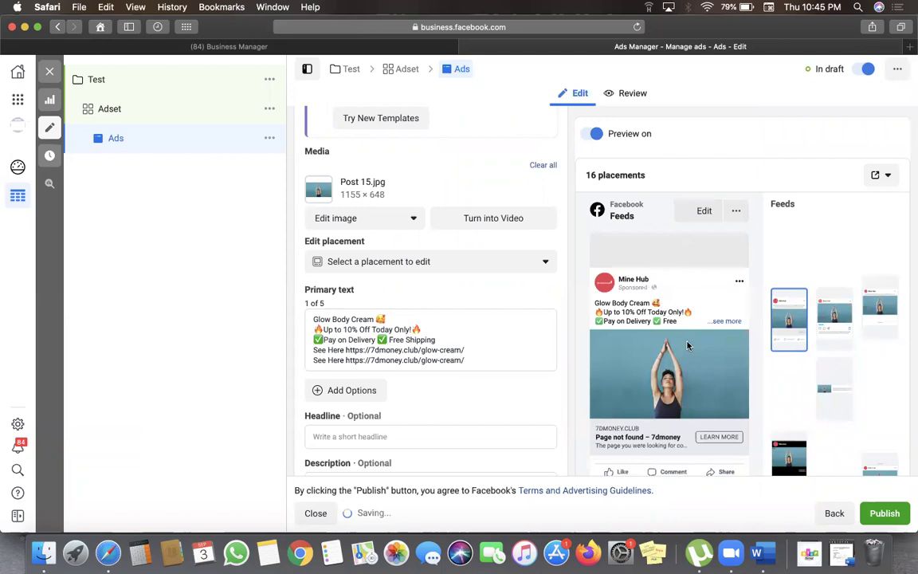
{"action": "scroll", "coordinate": [640, 411], "scroll_direction": "down", "scroll_amount": 2}
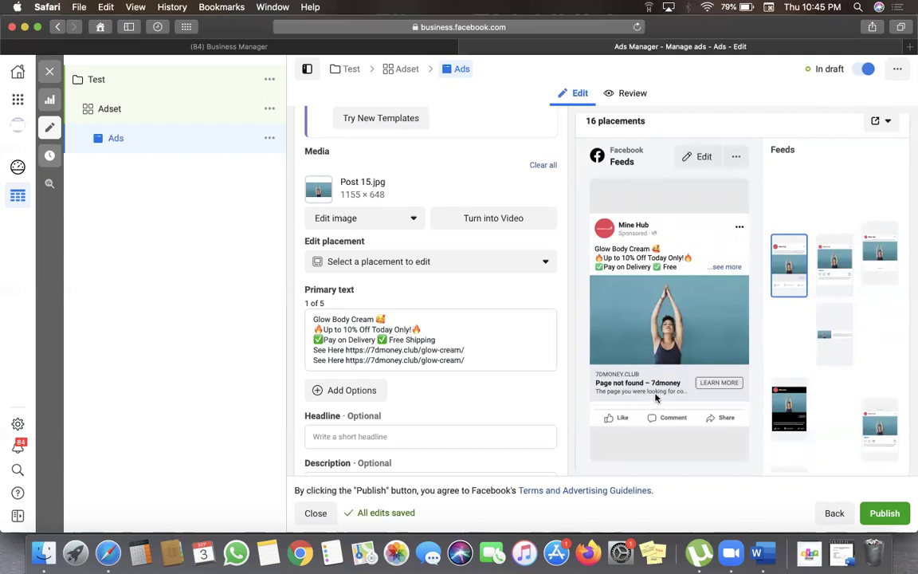
Set the ad's call to action to Shop Now
{"action": "left_click", "coordinate": [390, 391]}
{"action": "scroll", "coordinate": [394, 393], "scroll_direction": "down", "scroll_amount": 5}
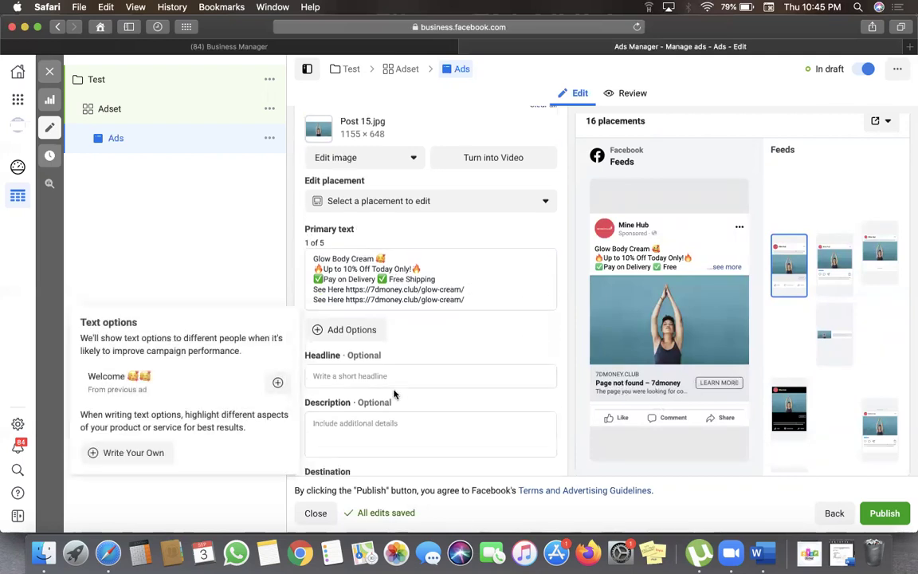
{"action": "scroll", "coordinate": [390, 391], "scroll_direction": "down", "scroll_amount": 3}
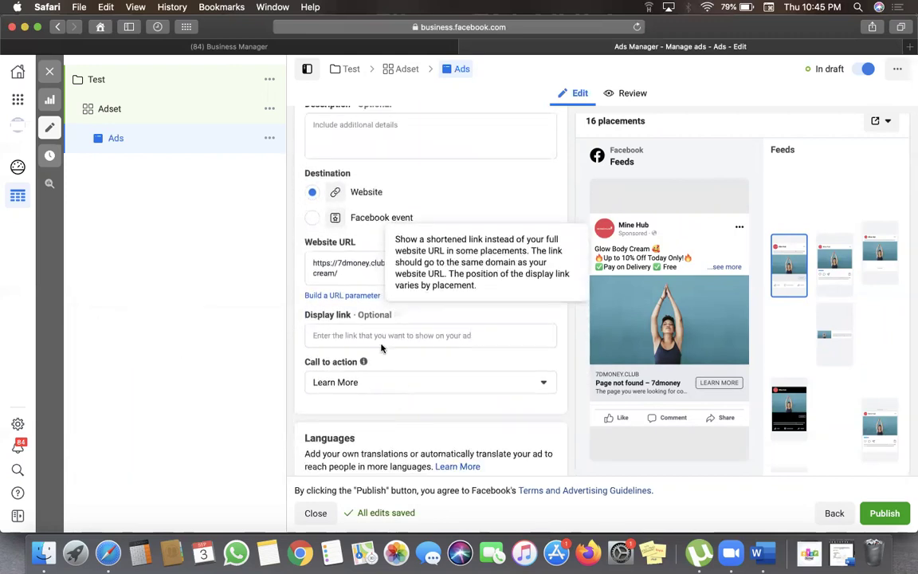
{"action": "left_click", "coordinate": [368, 387]}
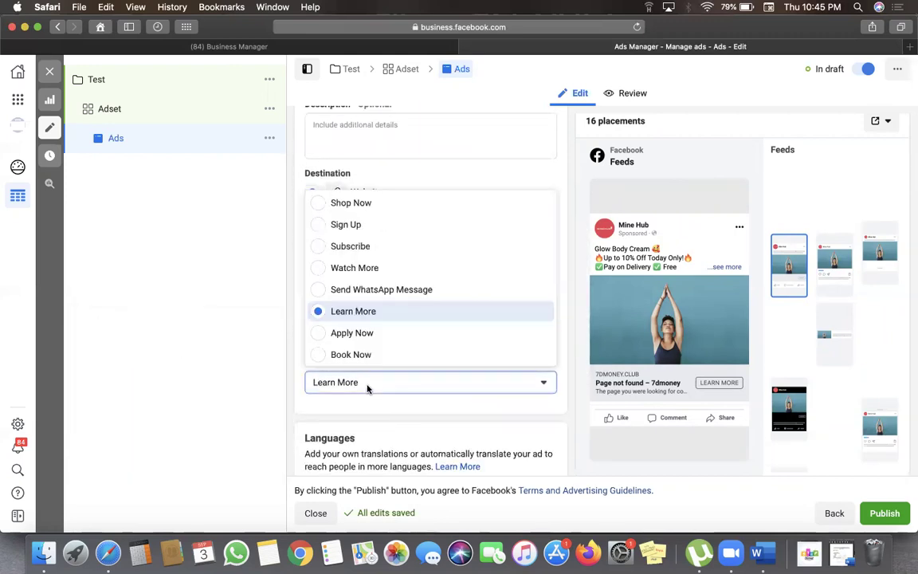
{"action": "left_click", "coordinate": [321, 208]}
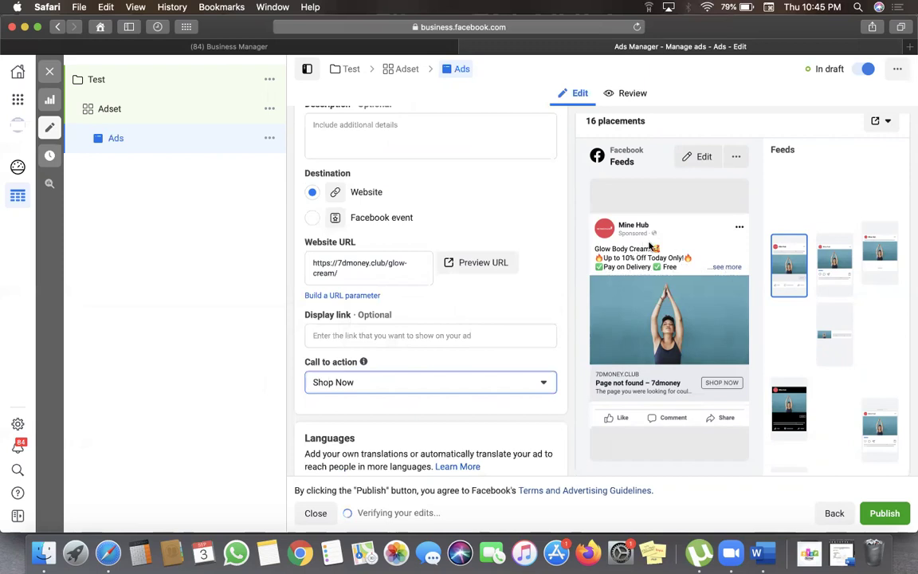
Expand the primary text in the feed preview and review the ad's text, destination, call to action and tracking settings
{"action": "left_click", "coordinate": [725, 267]}
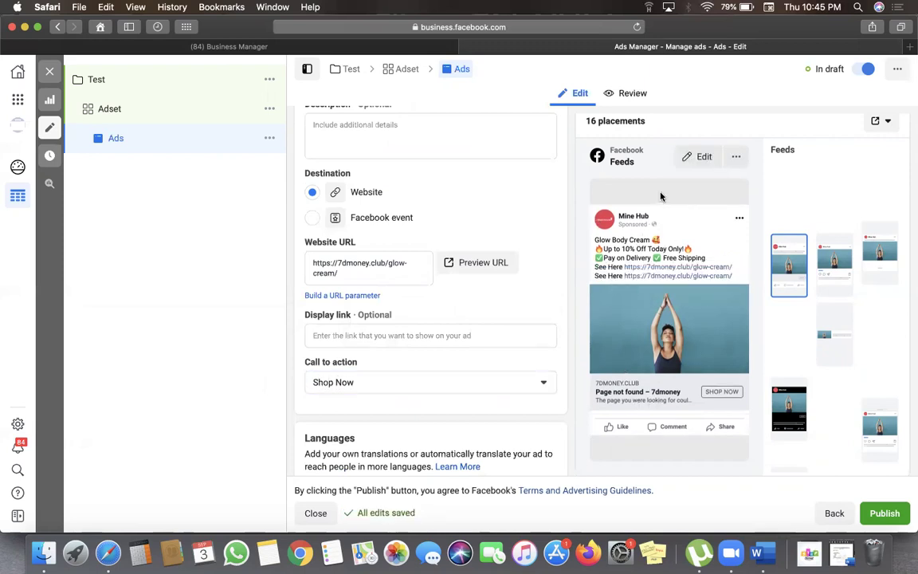
{"action": "scroll", "coordinate": [489, 322], "scroll_direction": "down", "scroll_amount": 6}
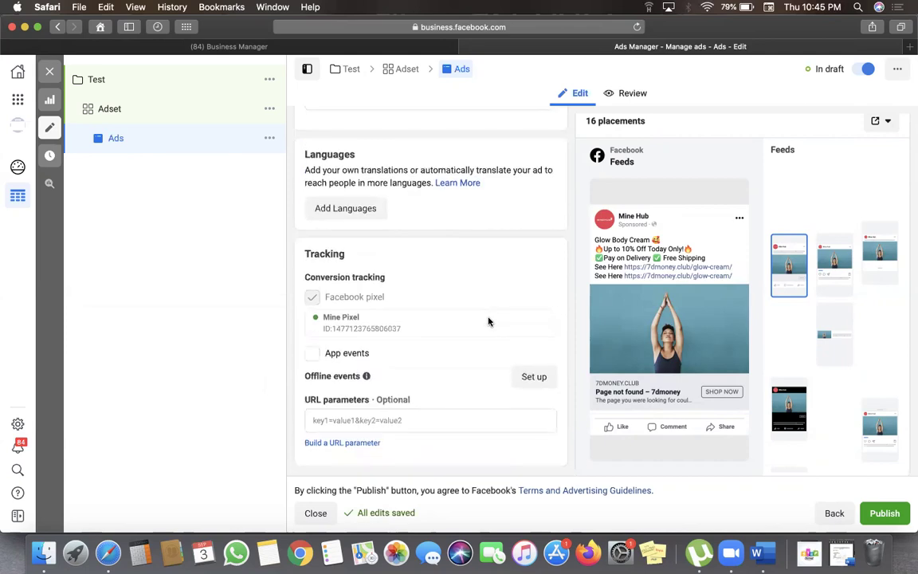
{"action": "scroll", "coordinate": [423, 232], "scroll_direction": "up", "scroll_amount": 6}
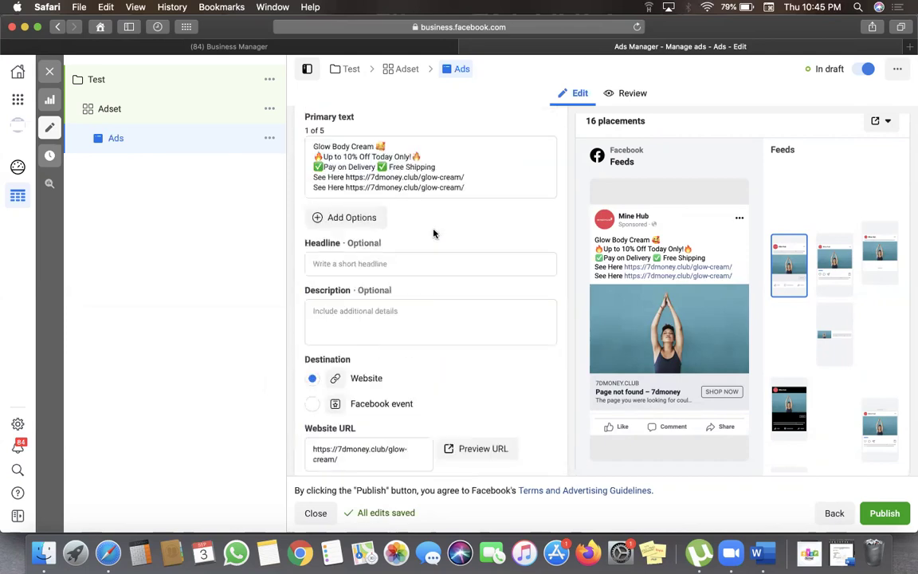
{"action": "scroll", "coordinate": [434, 233], "scroll_direction": "up", "scroll_amount": 2}
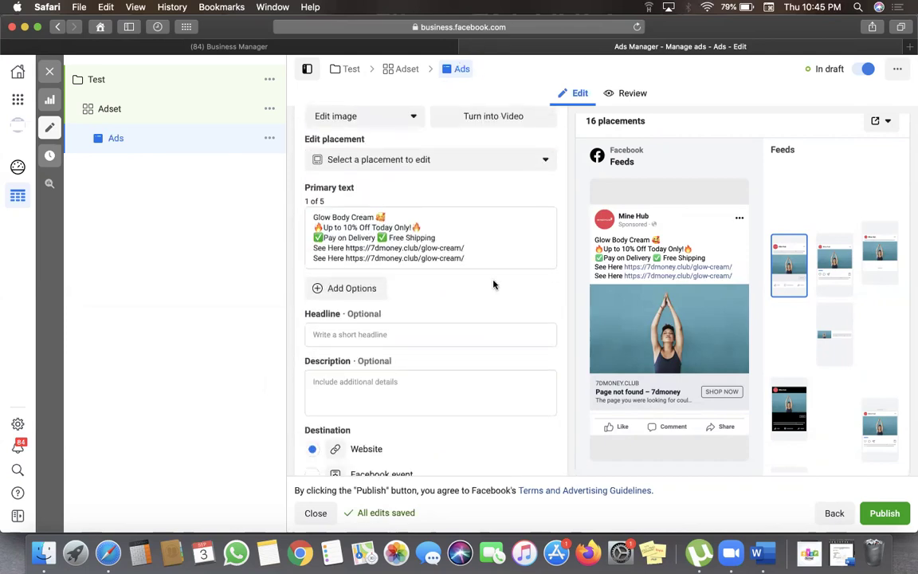
{"action": "scroll", "coordinate": [494, 285], "scroll_direction": "down", "scroll_amount": 3}
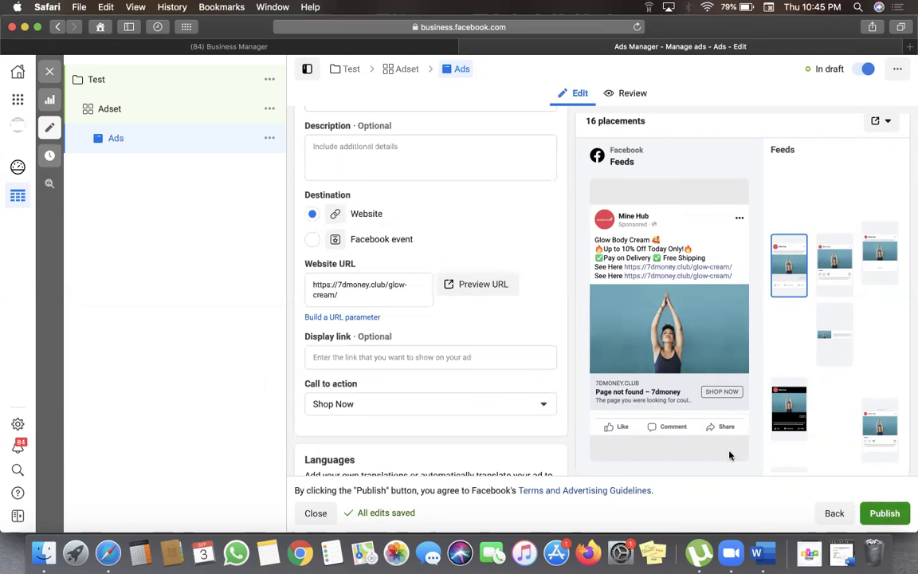
{"action": "mouse_move", "coordinate": [729, 455]}
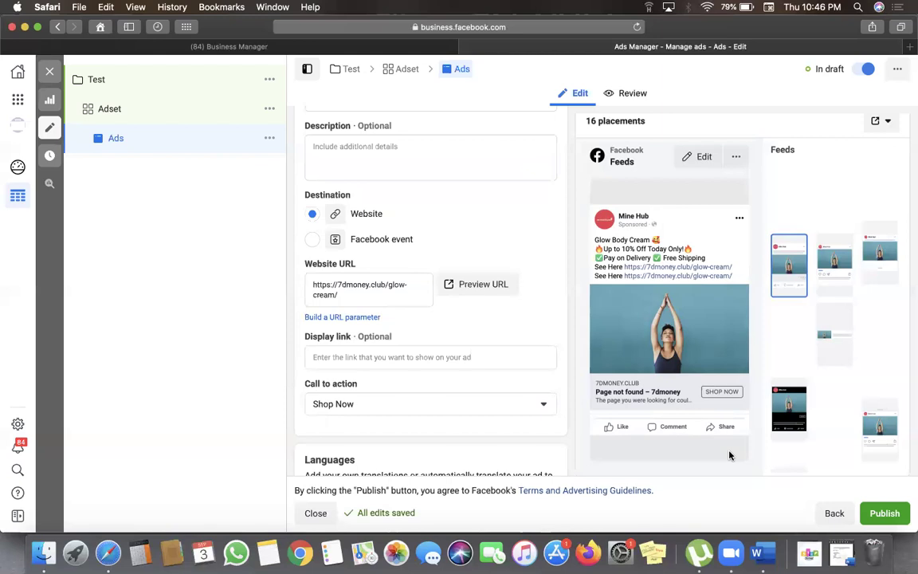
{"action": "scroll", "coordinate": [497, 247], "scroll_direction": "up", "scroll_amount": 2}
{"action": "scroll", "coordinate": [498, 248], "scroll_direction": "up", "scroll_amount": 10}
{"action": "scroll", "coordinate": [496, 248], "scroll_direction": "down", "scroll_amount": 11}
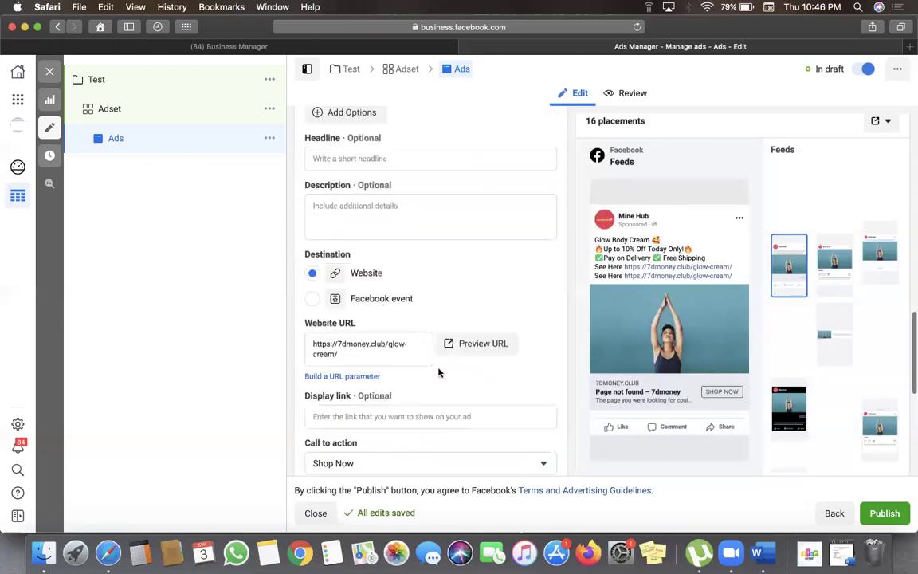
Close the ad editor and delete the draft Test campaign from the campaign list
{"action": "left_click", "coordinate": [49, 70]}
{"action": "left_click", "coordinate": [488, 309]}
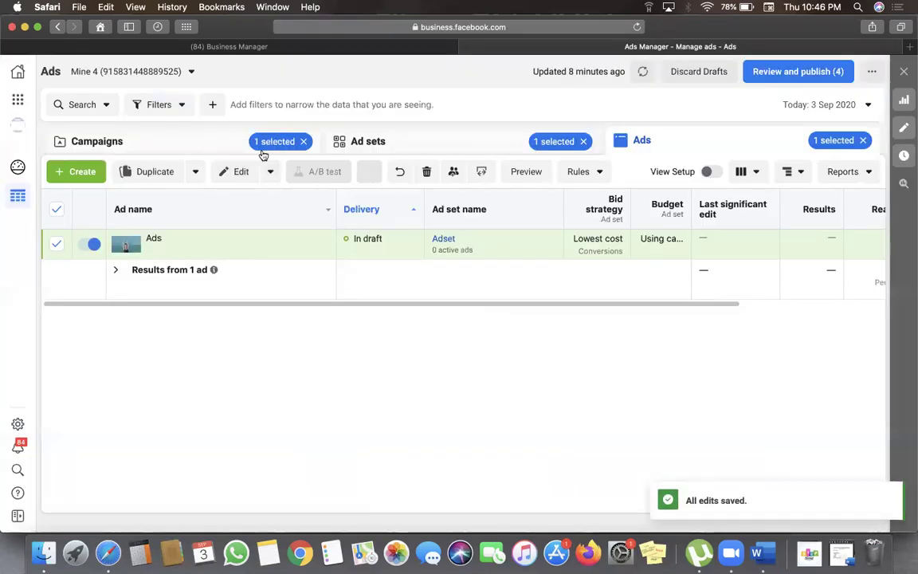
{"action": "left_click", "coordinate": [211, 146]}
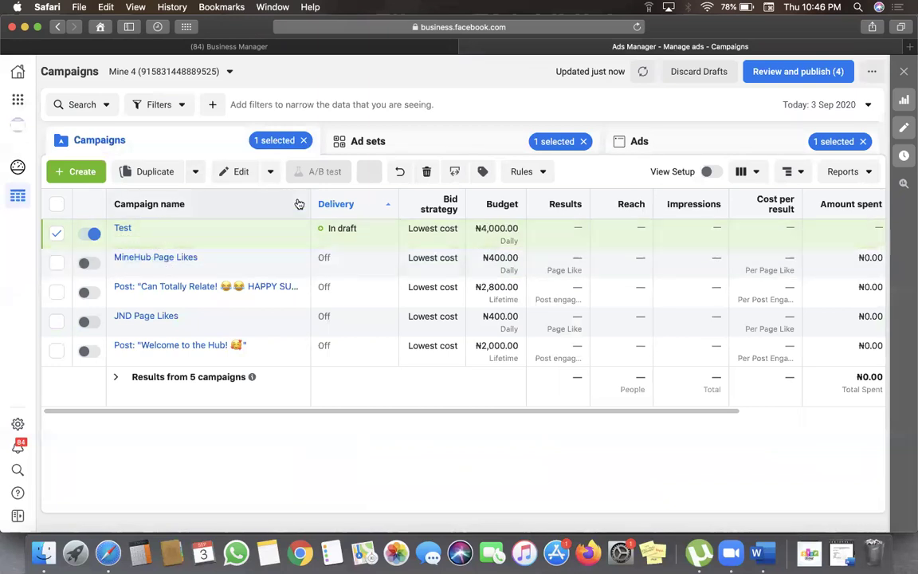
{"action": "left_click", "coordinate": [374, 171]}
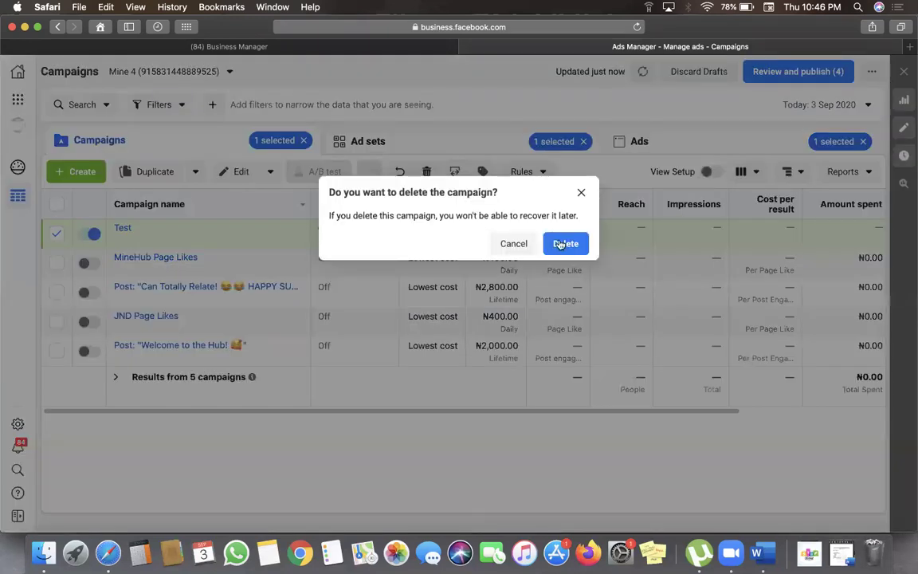
{"action": "left_click", "coordinate": [565, 242]}
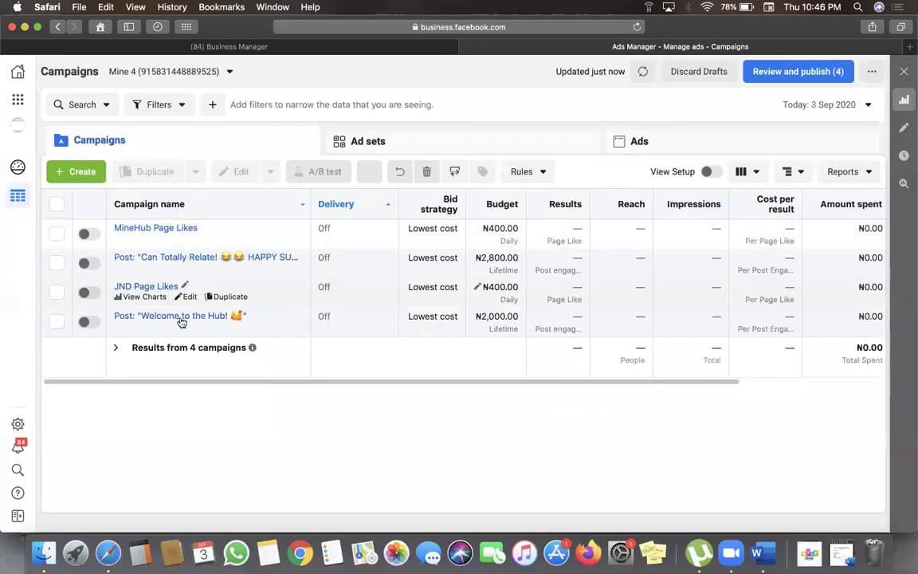
Switch the "Welcome to the Hub!" post campaign on and back off, and turn on MineHub Page Likes, leaving it unselected
{"action": "left_click", "coordinate": [86, 322]}
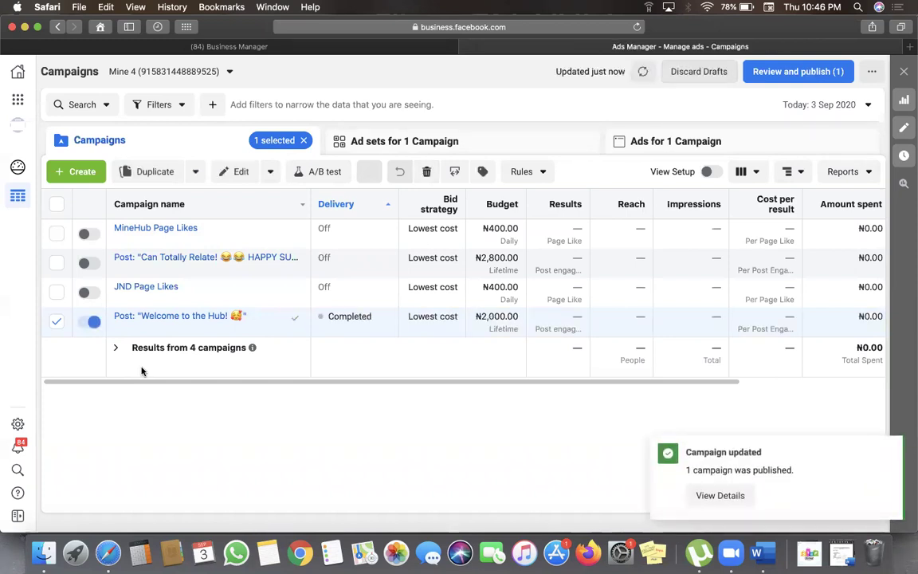
{"action": "left_click", "coordinate": [89, 325]}
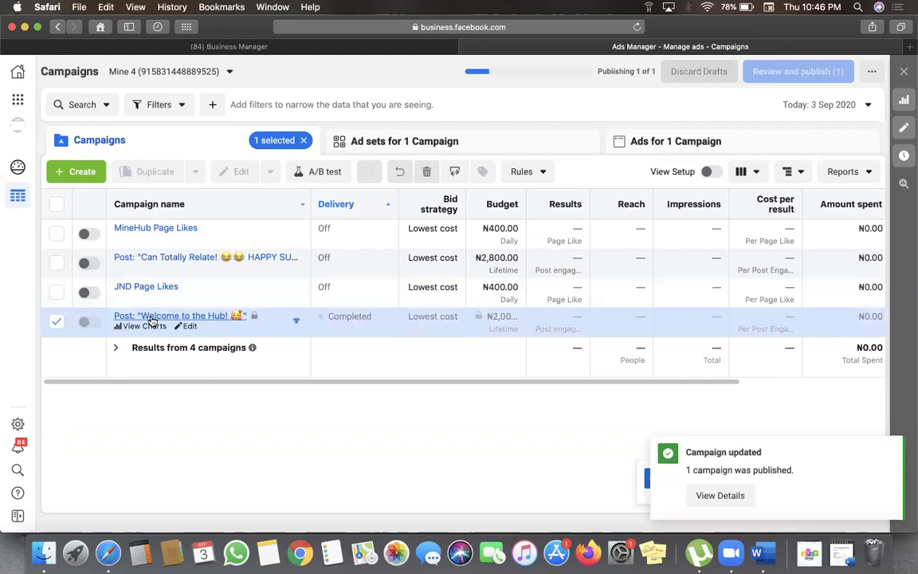
{"action": "left_click", "coordinate": [93, 233]}
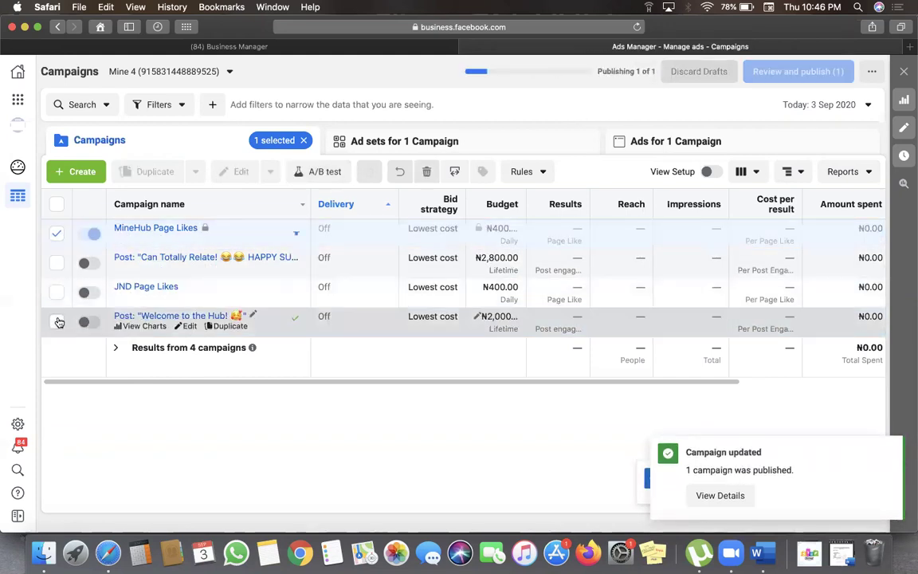
{"action": "left_click", "coordinate": [58, 235]}
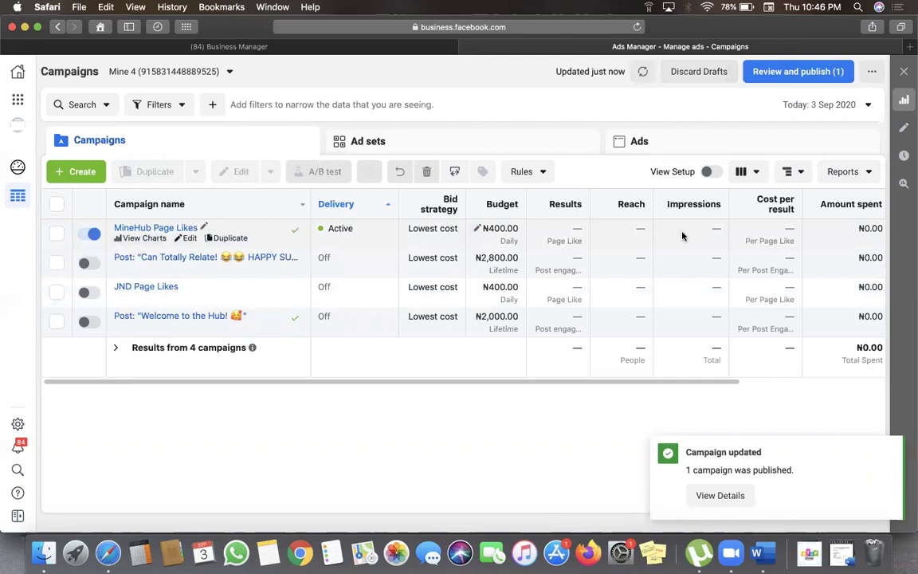
Select the MineHub Page Likes campaign and view its ad set and the ad inside that ad set
{"action": "mouse_move", "coordinate": [117, 236]}
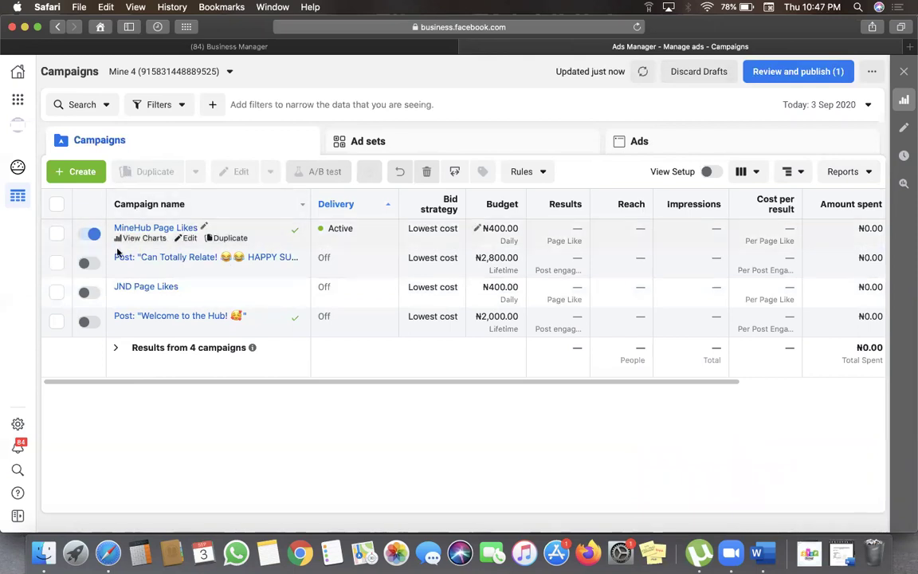
{"action": "left_click", "coordinate": [56, 234]}
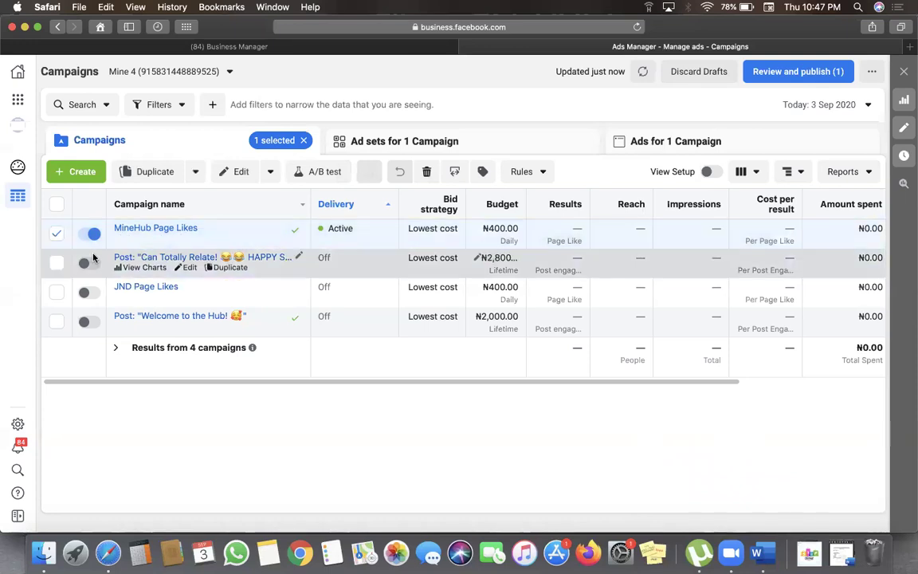
{"action": "left_click", "coordinate": [350, 143]}
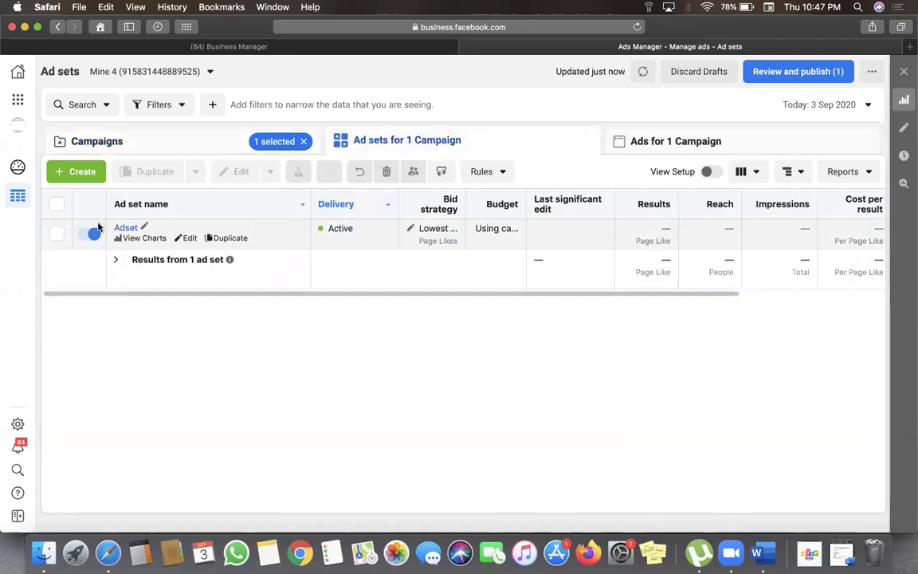
{"action": "left_click", "coordinate": [56, 235]}
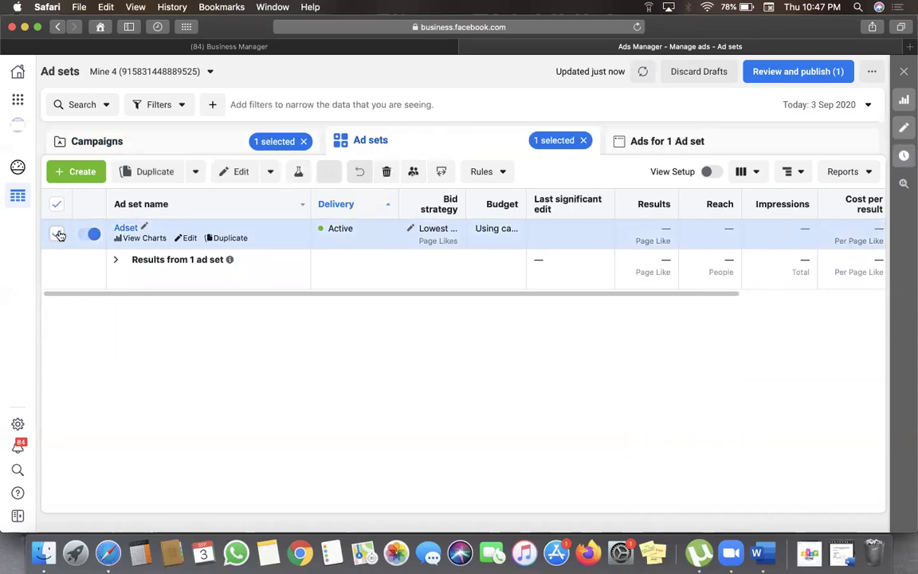
{"action": "left_click", "coordinate": [642, 142]}
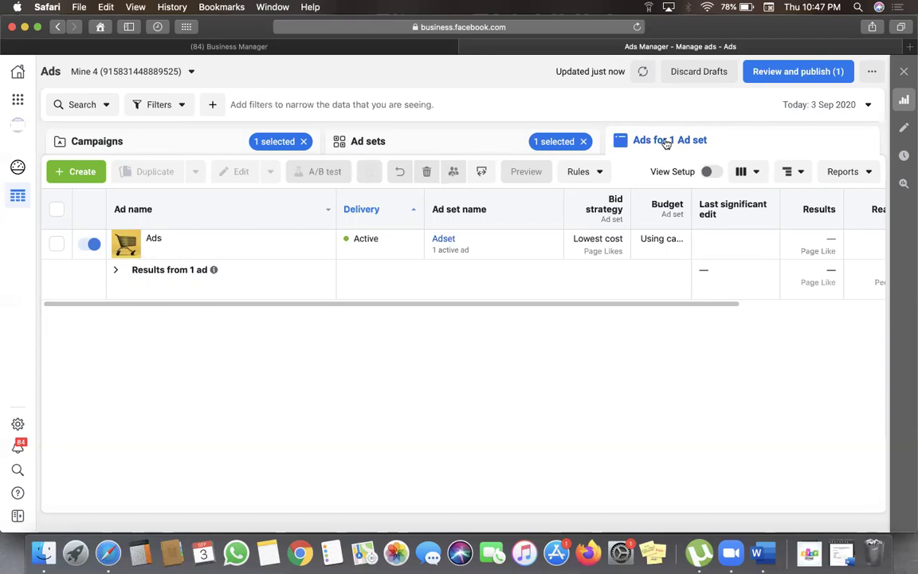
Duplicate the Ads ad once within its original campaign, publish the copy, and select both ads back in the ad list
{"action": "left_click", "coordinate": [60, 247]}
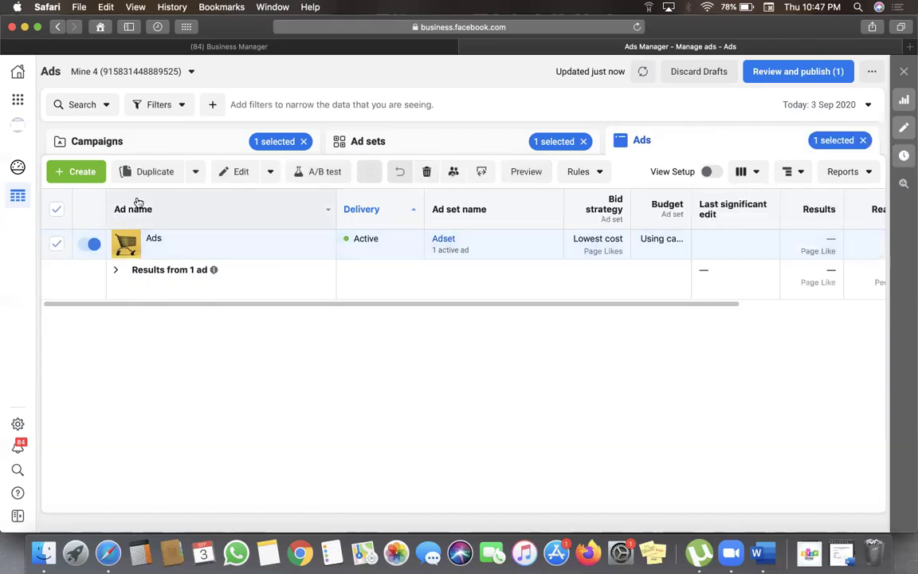
{"action": "left_click", "coordinate": [149, 172]}
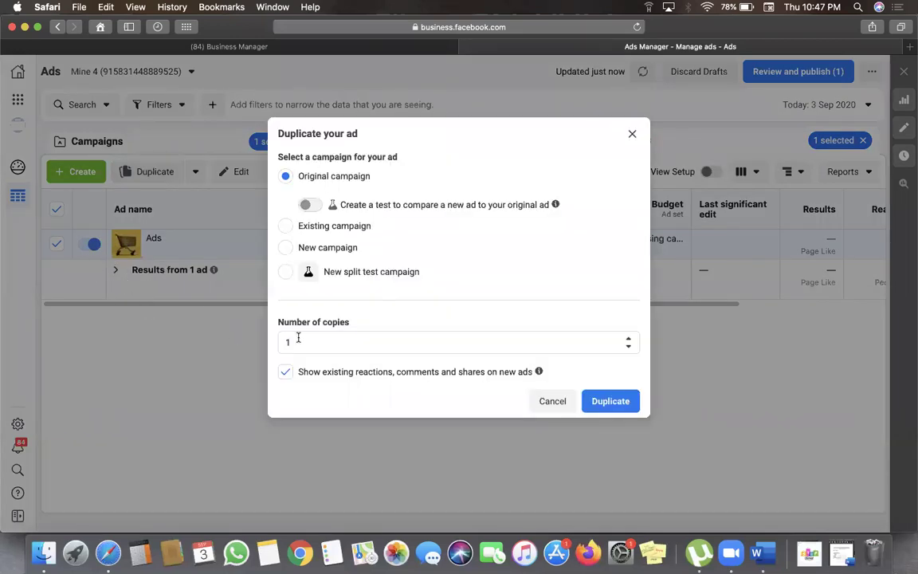
{"action": "left_click", "coordinate": [611, 406]}
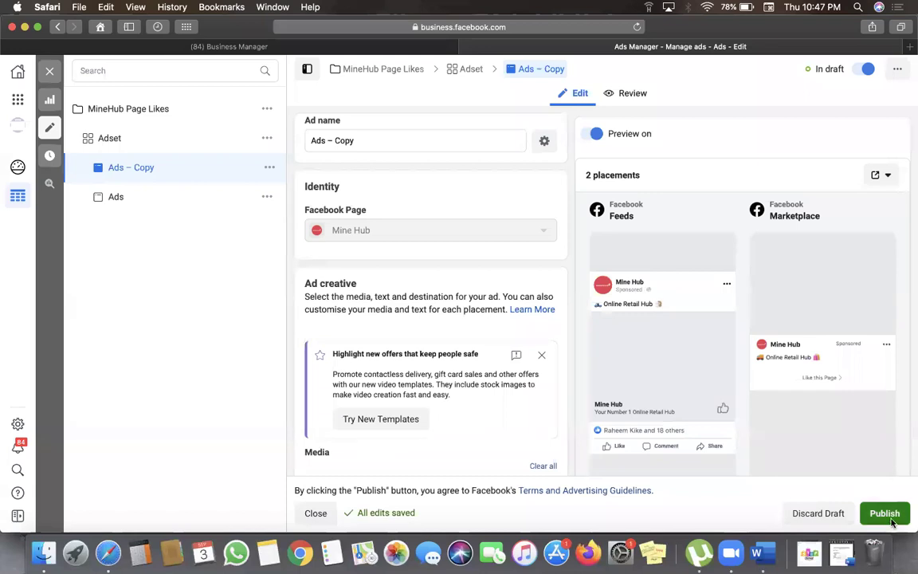
{"action": "left_click", "coordinate": [886, 514]}
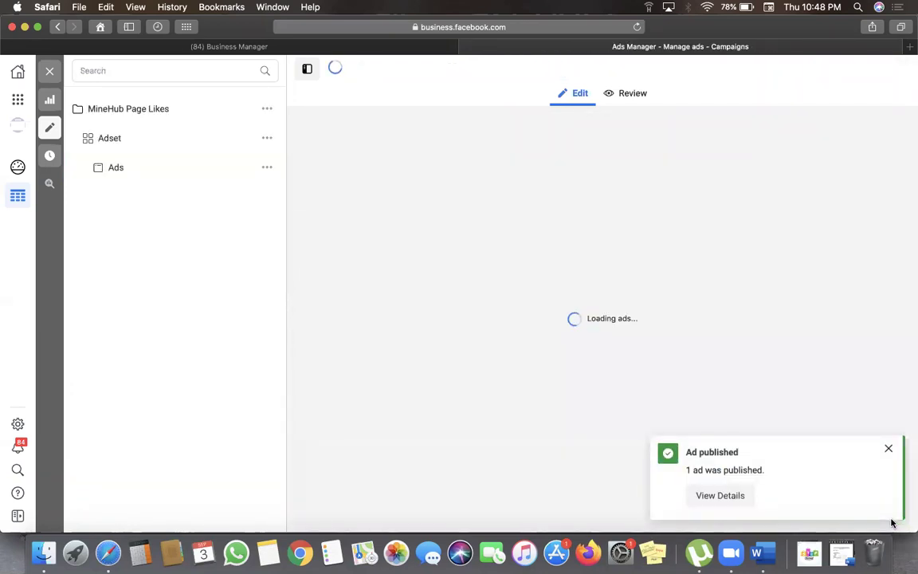
{"action": "left_click", "coordinate": [50, 71]}
{"action": "left_click", "coordinate": [56, 210]}
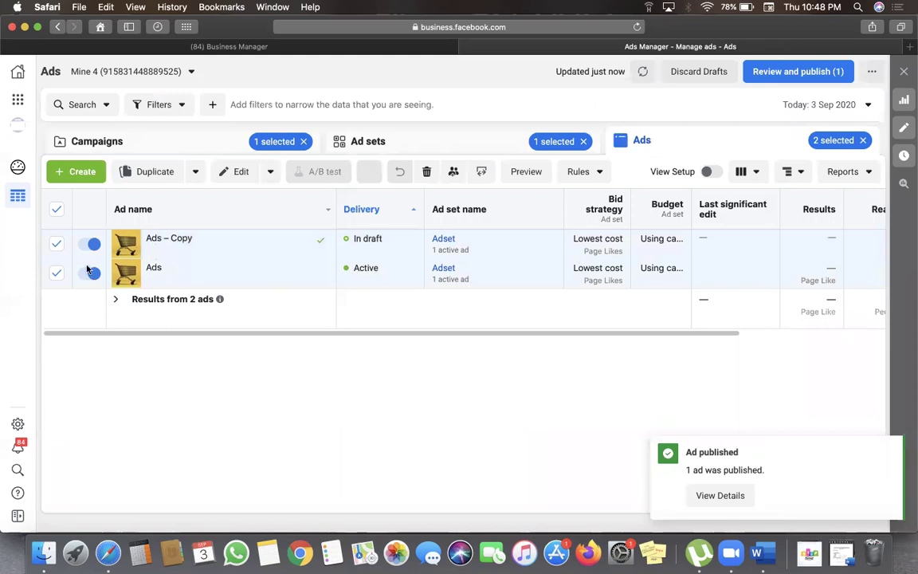
Duplicate the Adset ad set within its original campaign with the number of copies set to 2
{"action": "left_click", "coordinate": [406, 141]}
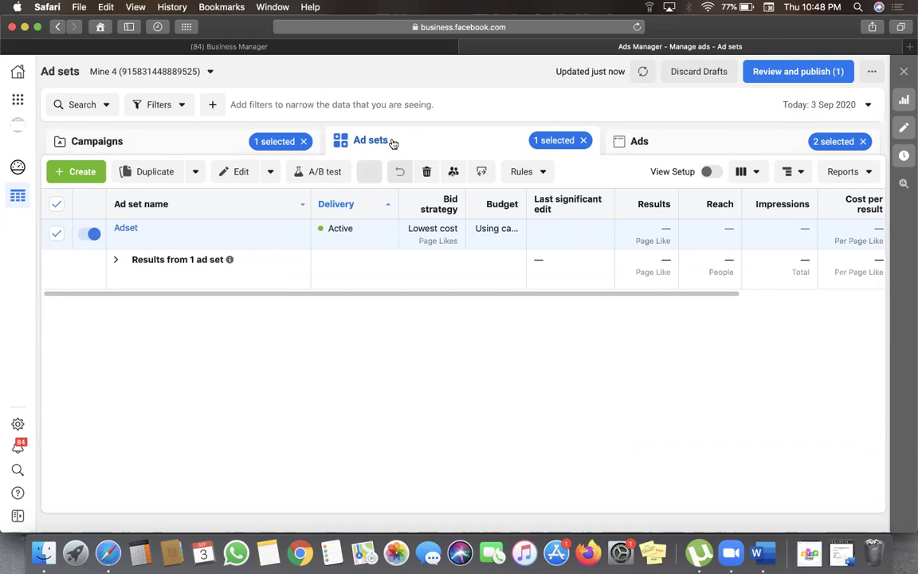
{"action": "left_click", "coordinate": [160, 172]}
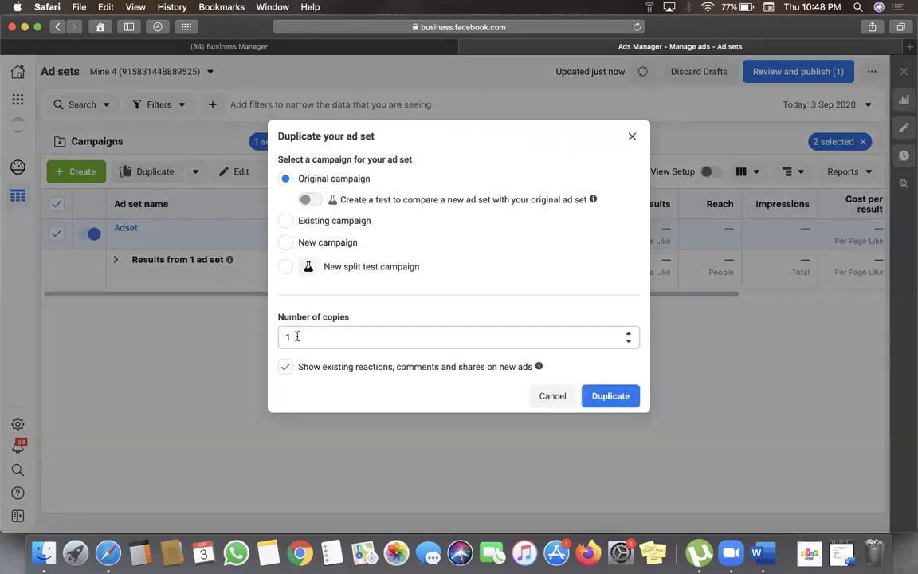
{"action": "double_click", "coordinate": [447, 337]}
{"action": "type", "text": "2"}
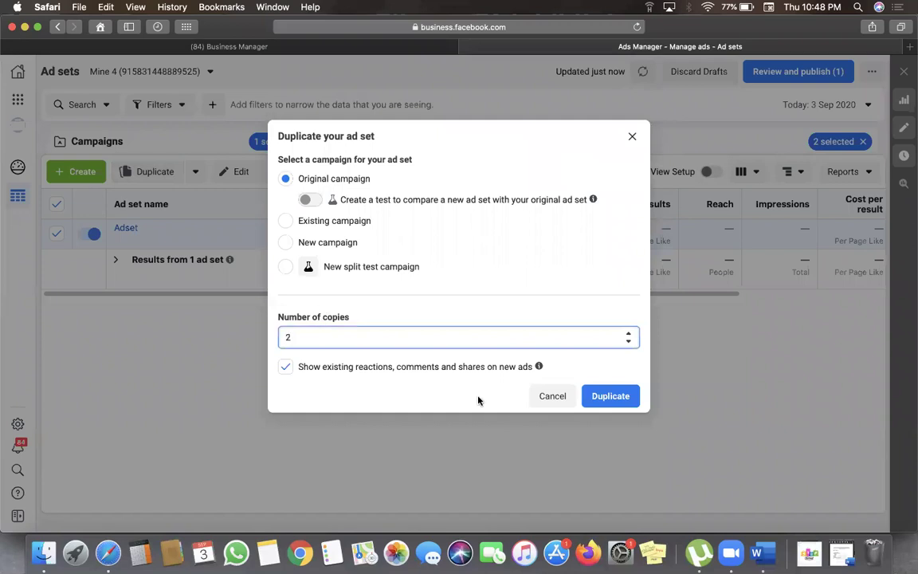
{"action": "left_click", "coordinate": [615, 393]}
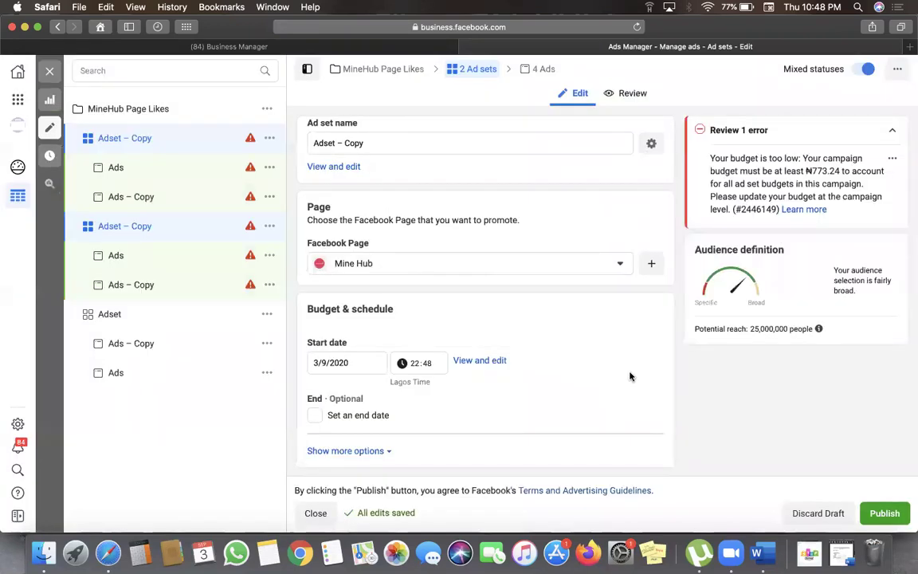
Try to publish the two Adset copies, and close the editor without publishing the draft items
{"action": "left_click", "coordinate": [884, 514]}
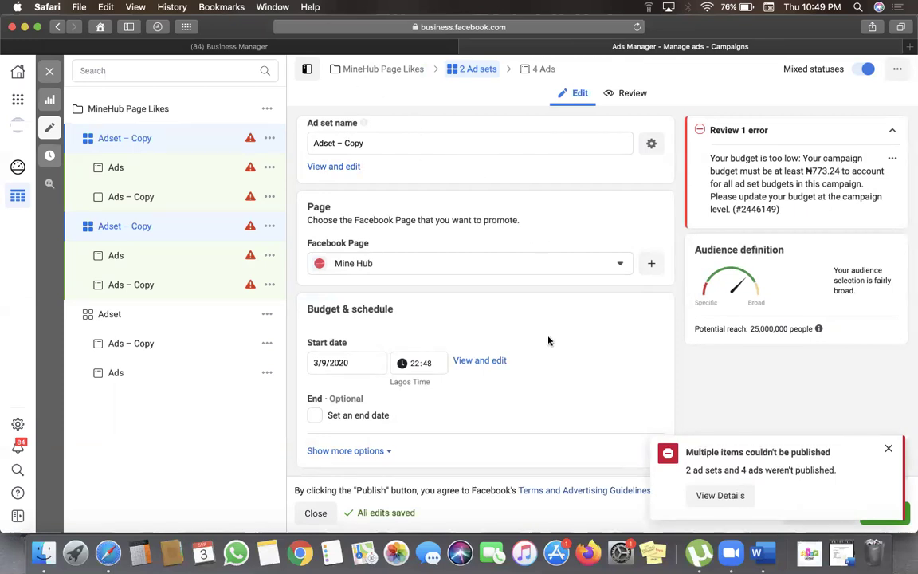
{"action": "left_click", "coordinate": [890, 448]}
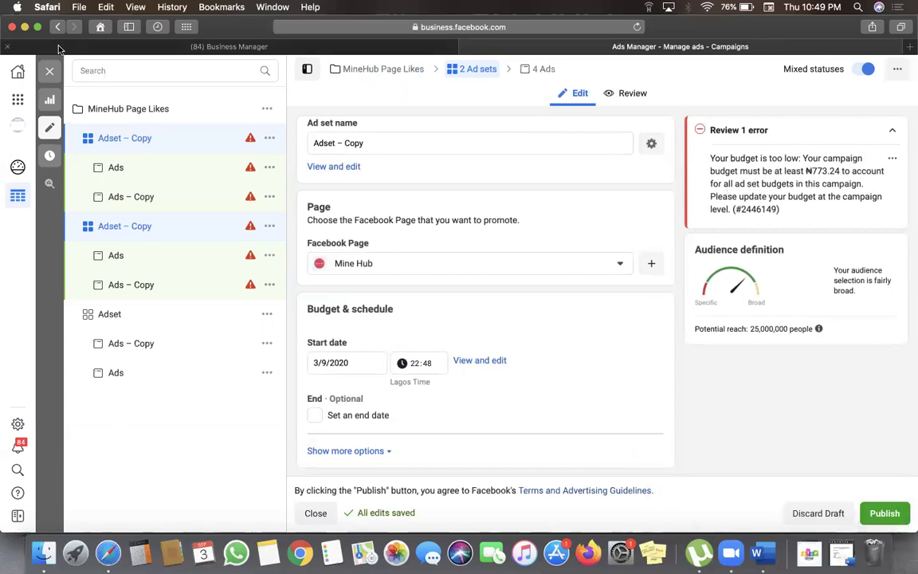
{"action": "left_click", "coordinate": [50, 71]}
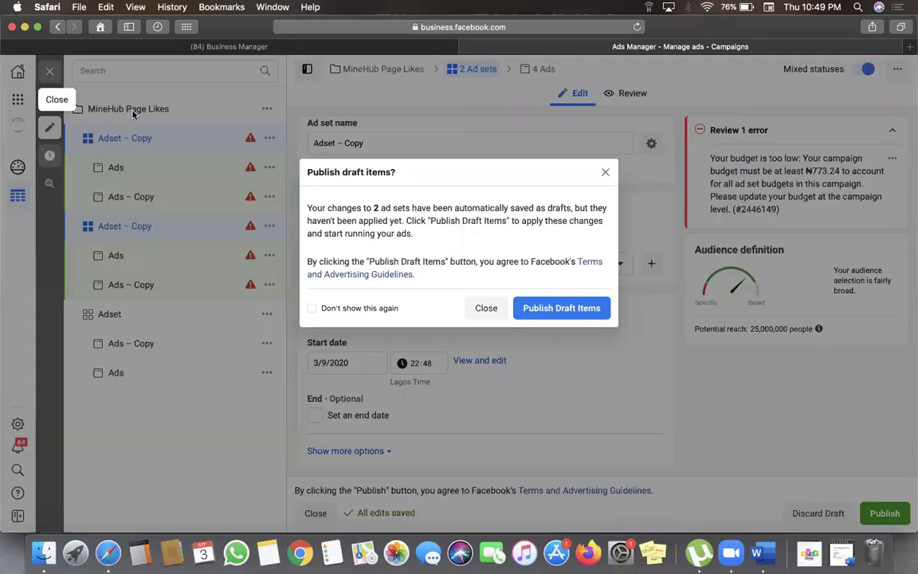
{"action": "left_click", "coordinate": [480, 308]}
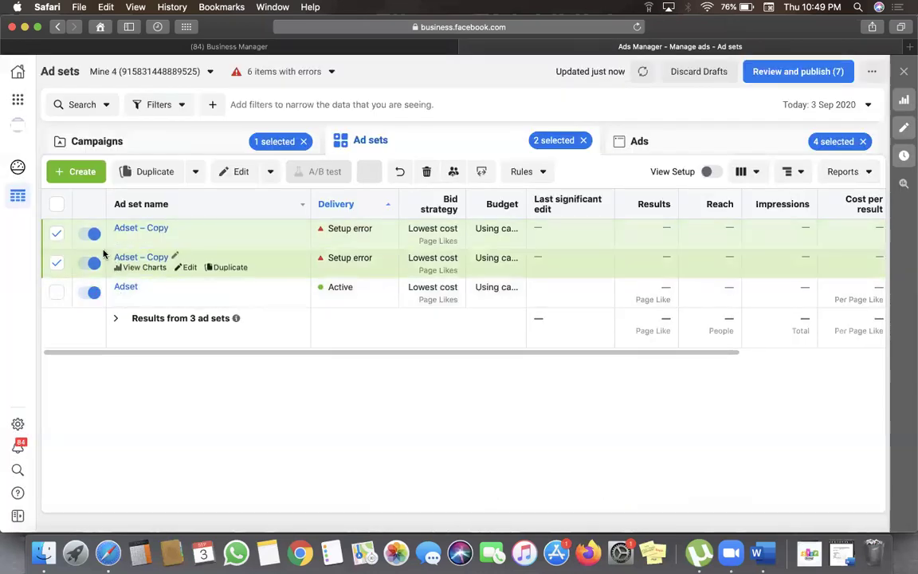
Select all ad sets in the campaign and view the ads they contain, selecting every ad
{"action": "left_click", "coordinate": [57, 206]}
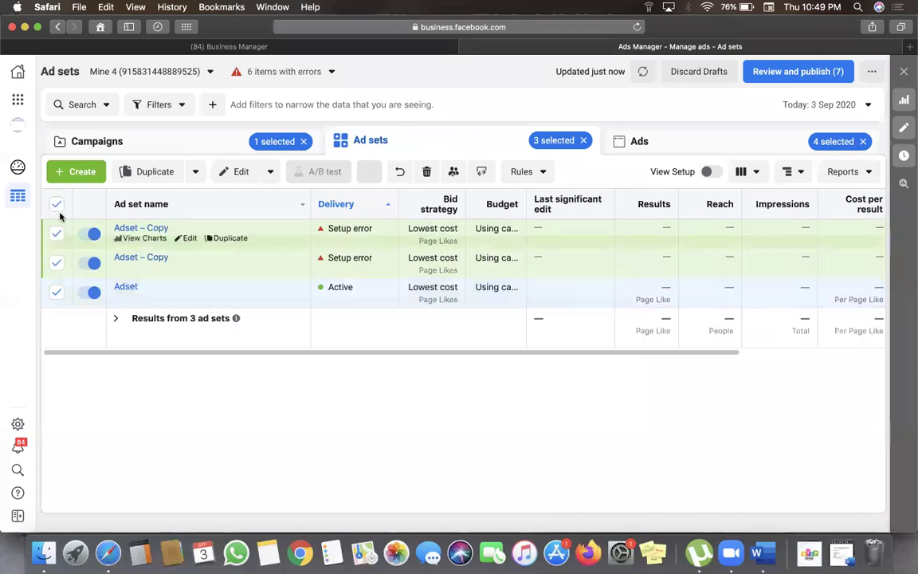
{"action": "left_click", "coordinate": [733, 144]}
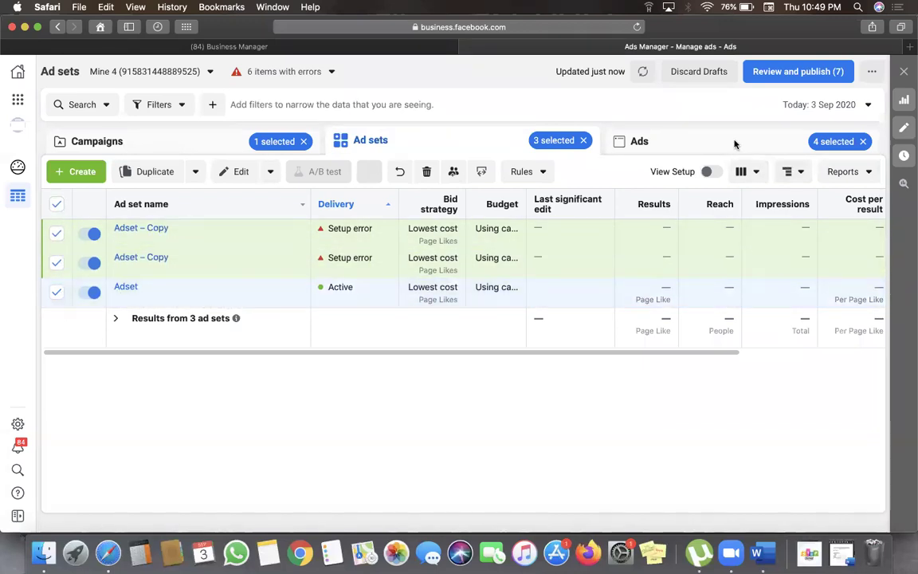
{"action": "left_click", "coordinate": [63, 207]}
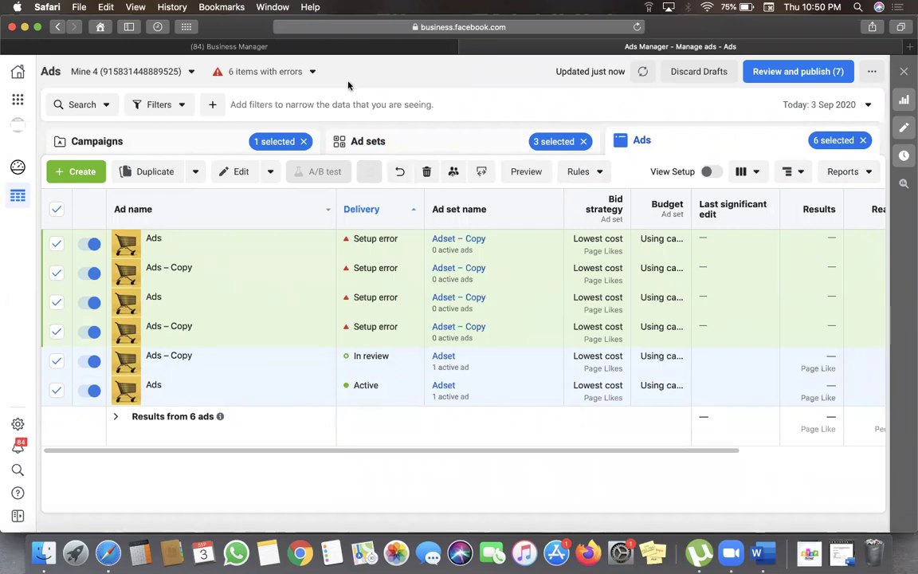
{"action": "mouse_move", "coordinate": [357, 230]}
Delete the two Adset – Copy ad sets from the campaign, keeping only the original Adset
{"action": "left_click", "coordinate": [441, 143]}
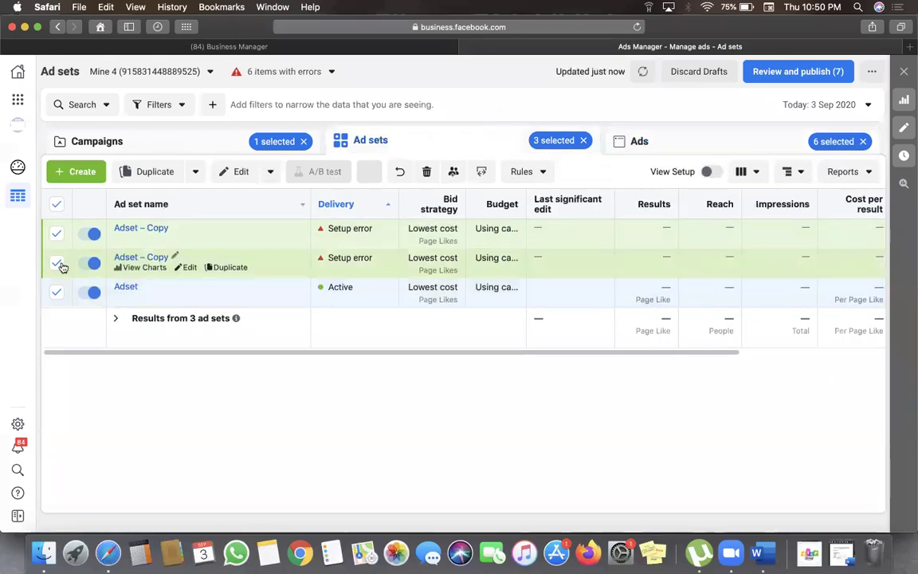
{"action": "left_click", "coordinate": [58, 203]}
{"action": "left_click", "coordinate": [55, 233]}
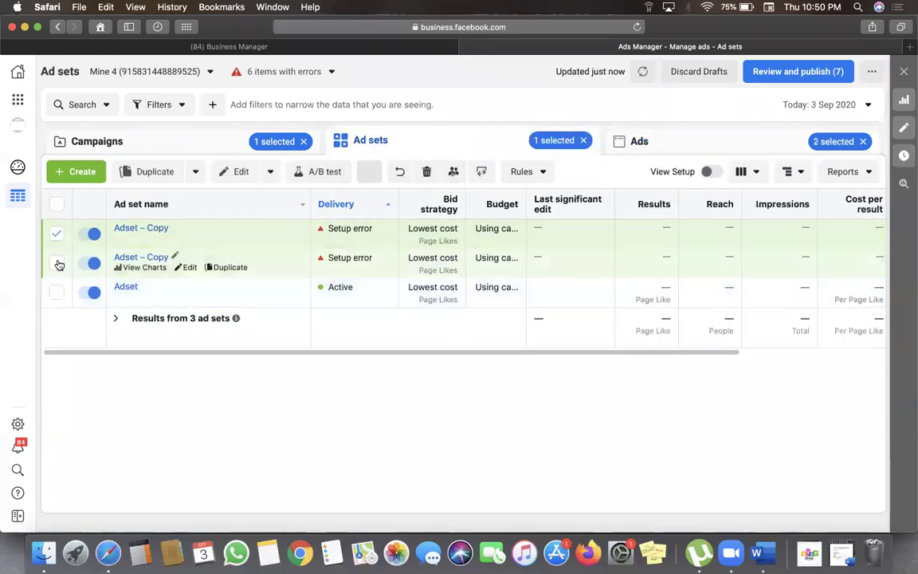
{"action": "left_click", "coordinate": [55, 262]}
{"action": "left_click", "coordinate": [427, 171]}
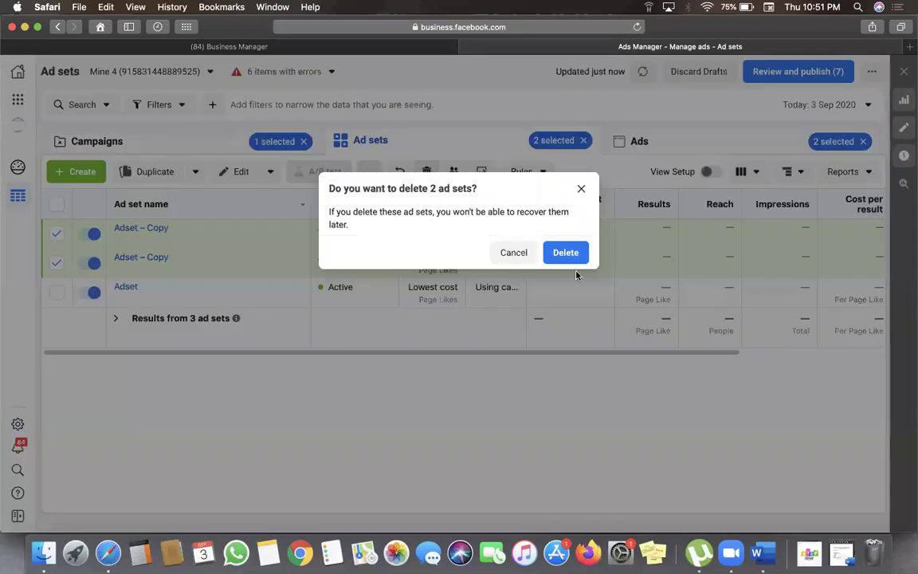
{"action": "left_click", "coordinate": [566, 252]}
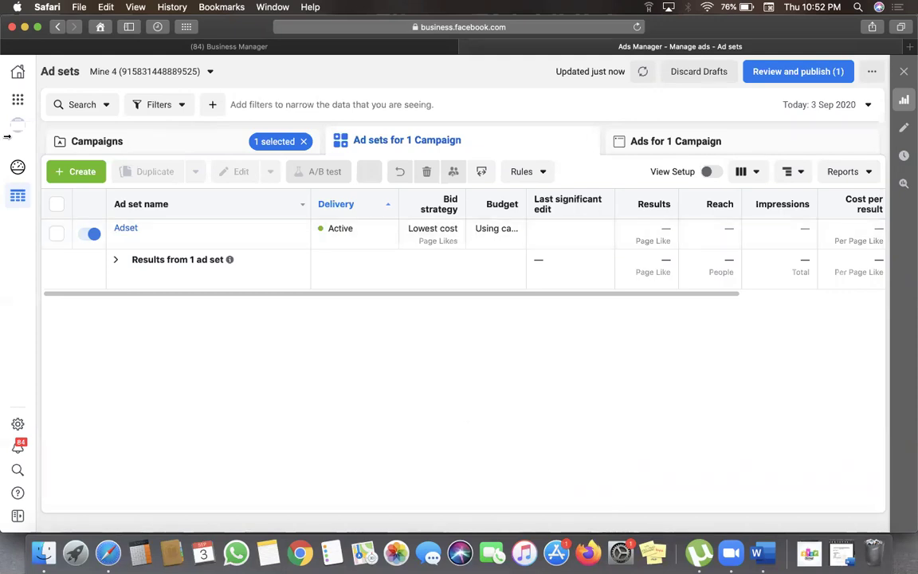
Close the Ads Manager browser window and quit Safari
{"action": "left_click", "coordinate": [12, 27]}
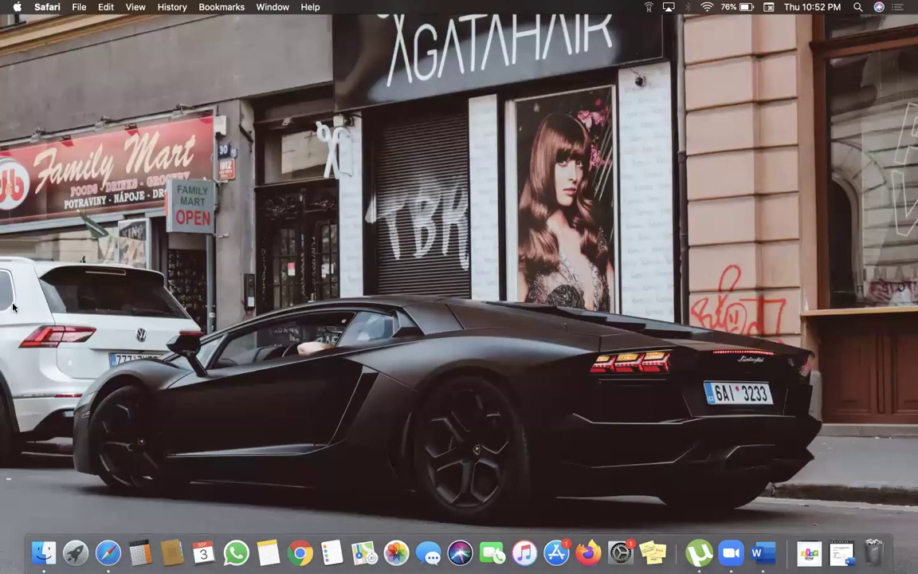
{"action": "right_click", "coordinate": [110, 548]}
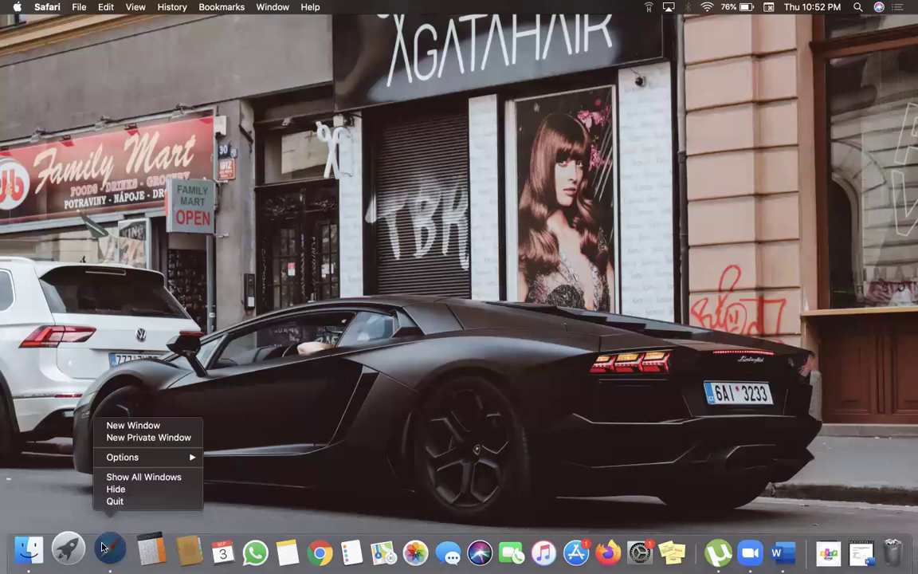
{"action": "left_click", "coordinate": [121, 502]}
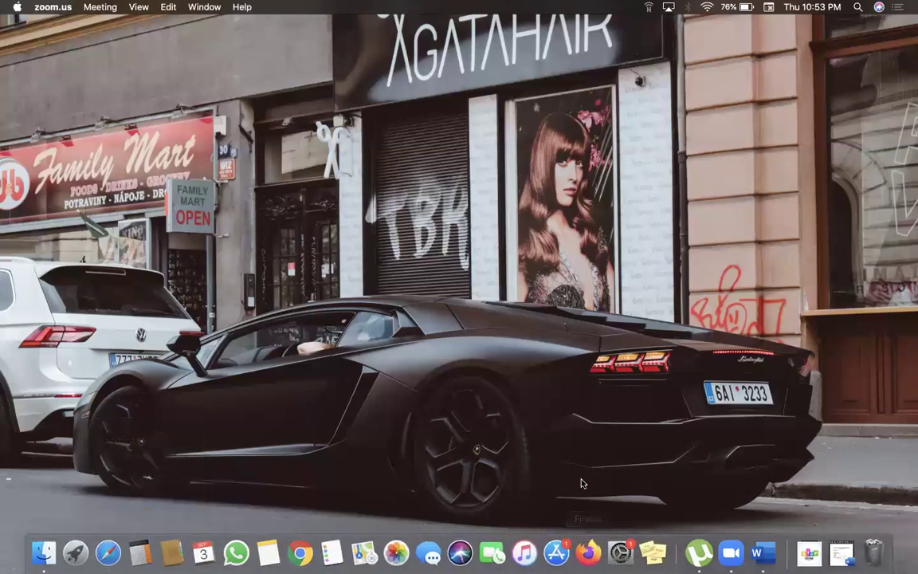